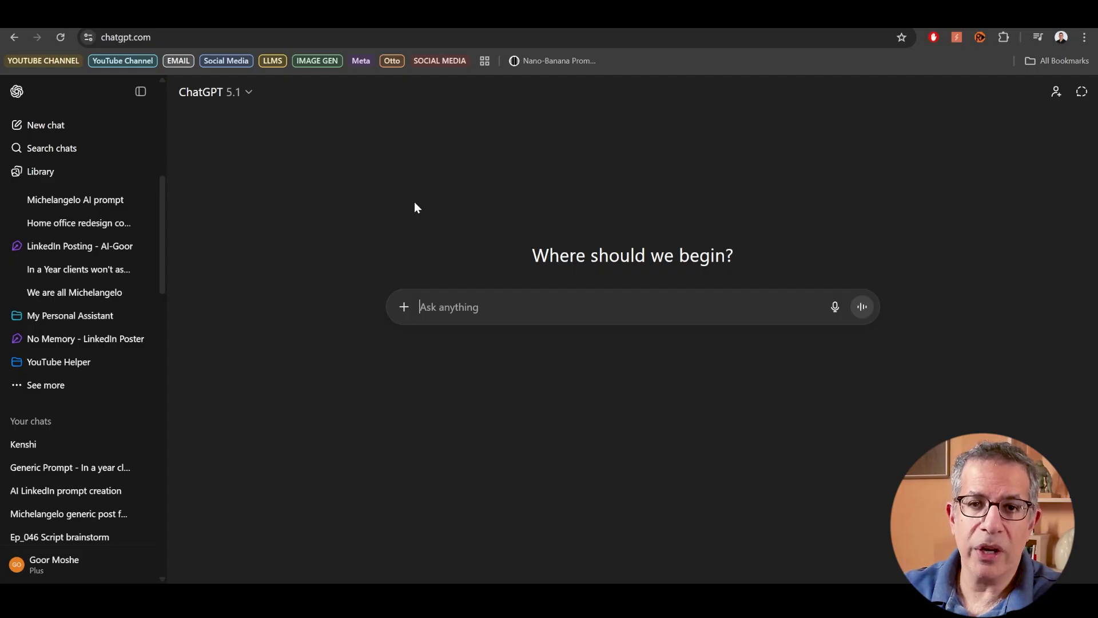
- Open the Personalization settings and review the custom instructions, About you details and Memory options
{"action": "left_click", "coordinate": [71, 571]}
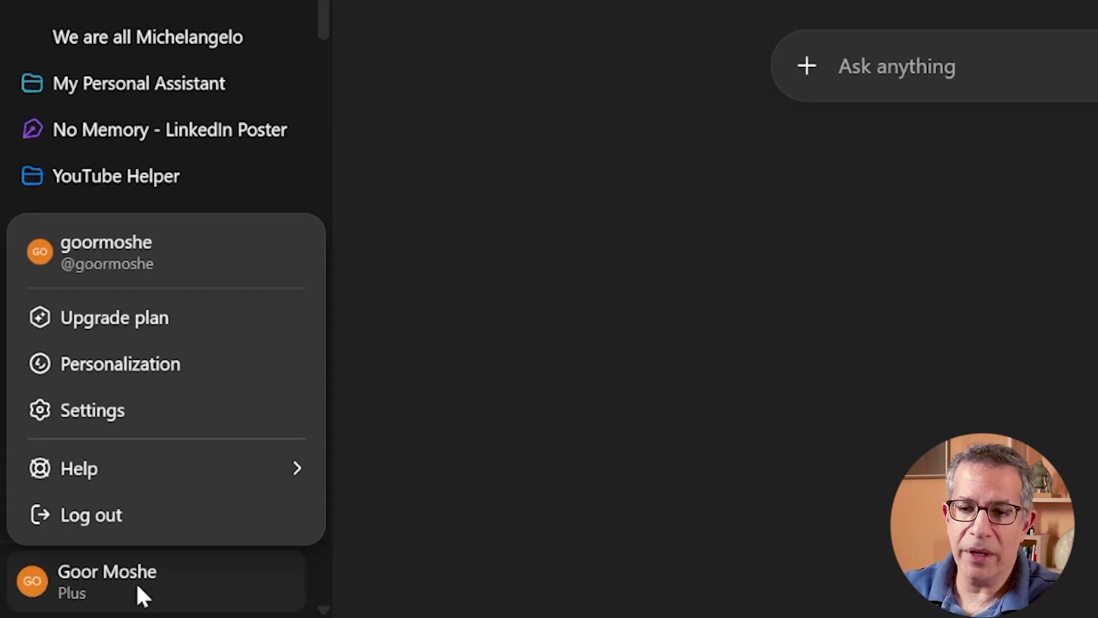
{"action": "left_click", "coordinate": [190, 373]}
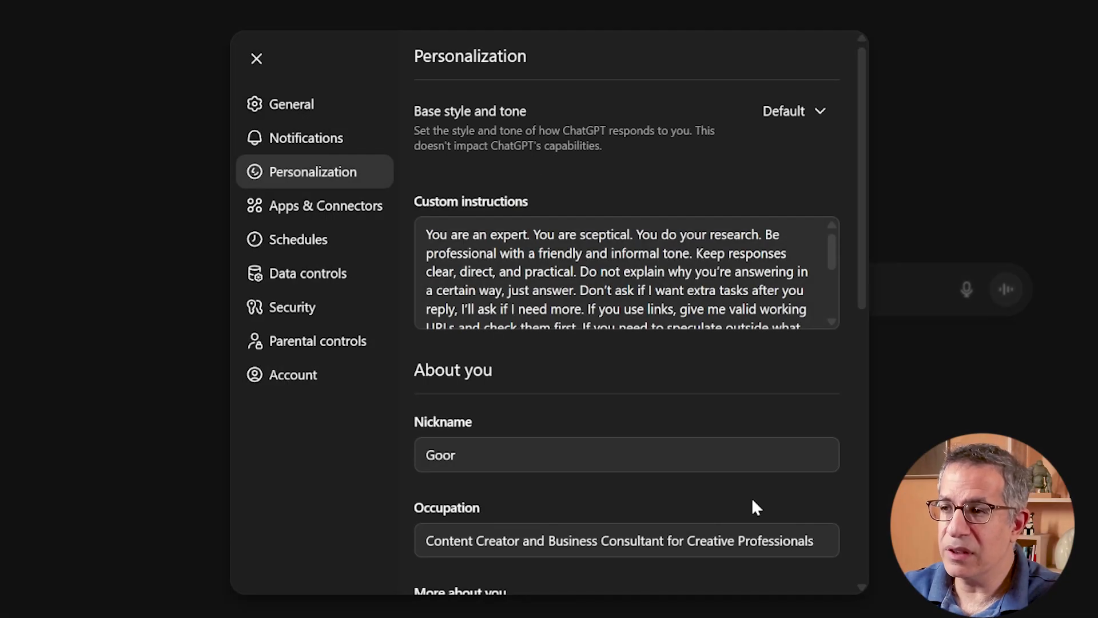
{"action": "scroll", "coordinate": [626, 272], "scroll_direction": "down", "scroll_amount": 5}
{"action": "scroll", "coordinate": [626, 311], "scroll_direction": "down", "scroll_amount": 5}
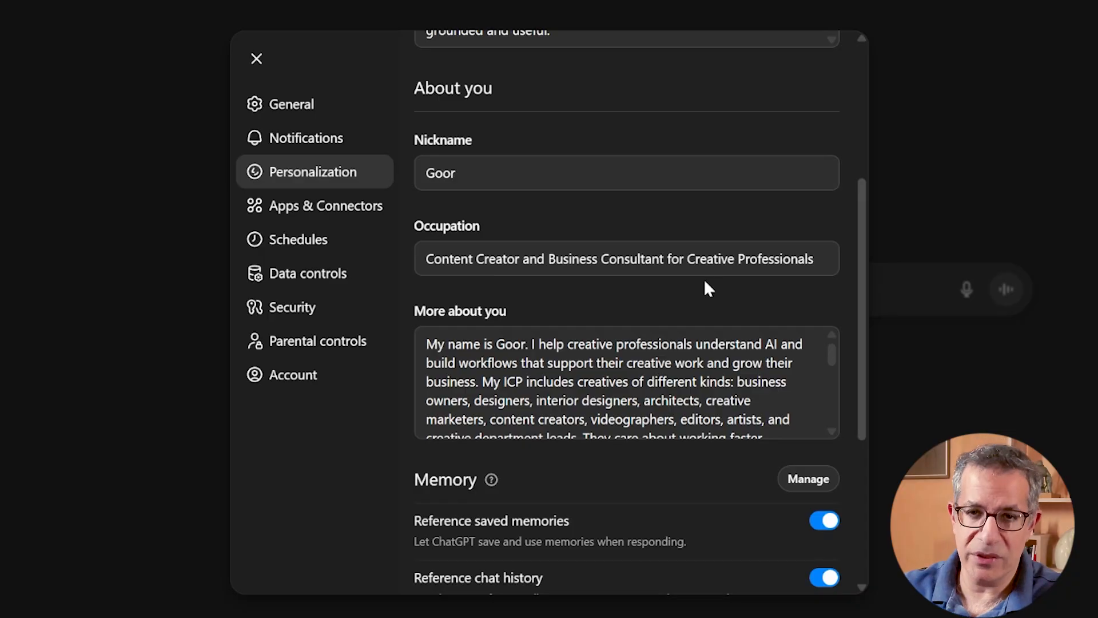
{"action": "scroll", "coordinate": [705, 281], "scroll_direction": "down", "scroll_amount": 3}
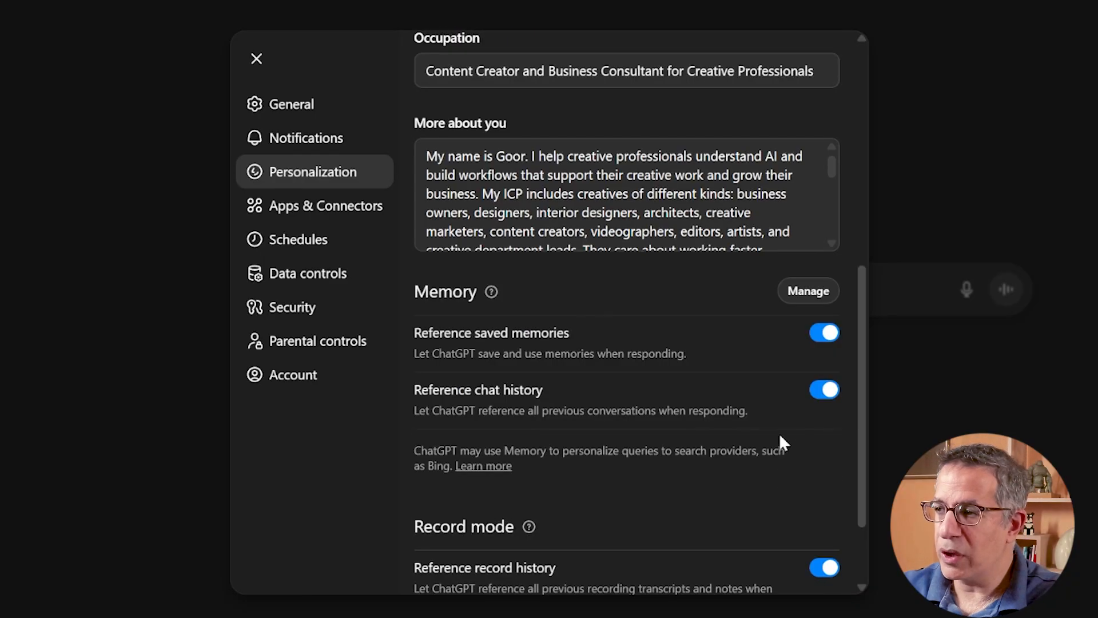
{"action": "scroll", "coordinate": [627, 194], "scroll_direction": "up", "scroll_amount": 8}
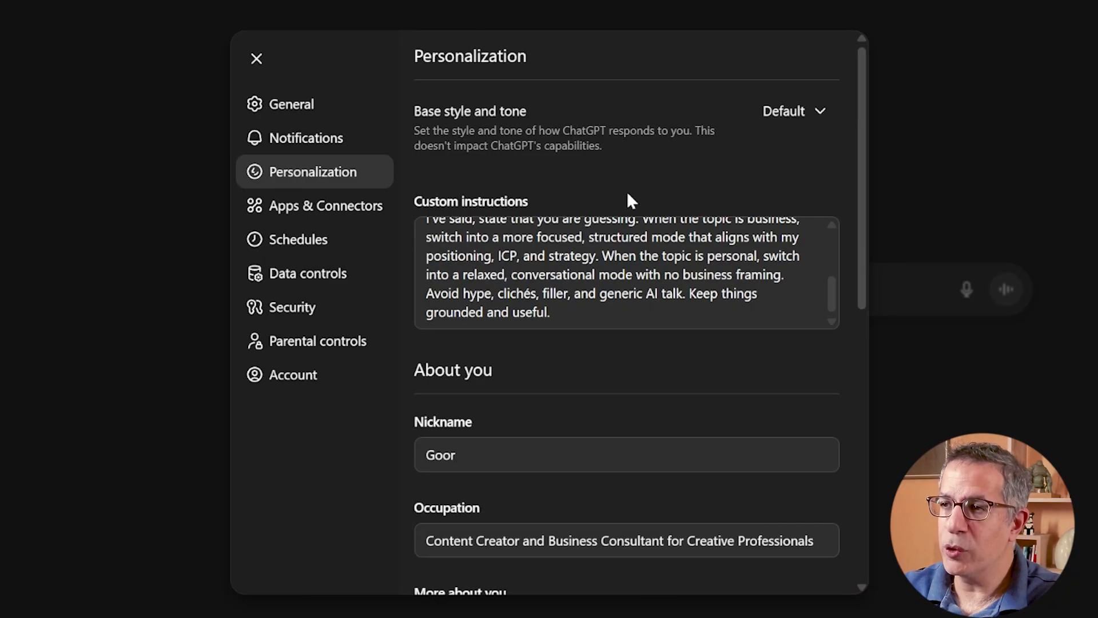
{"action": "scroll", "coordinate": [561, 161], "scroll_direction": "down", "scroll_amount": 1}
{"action": "scroll", "coordinate": [579, 406], "scroll_direction": "down", "scroll_amount": 2}
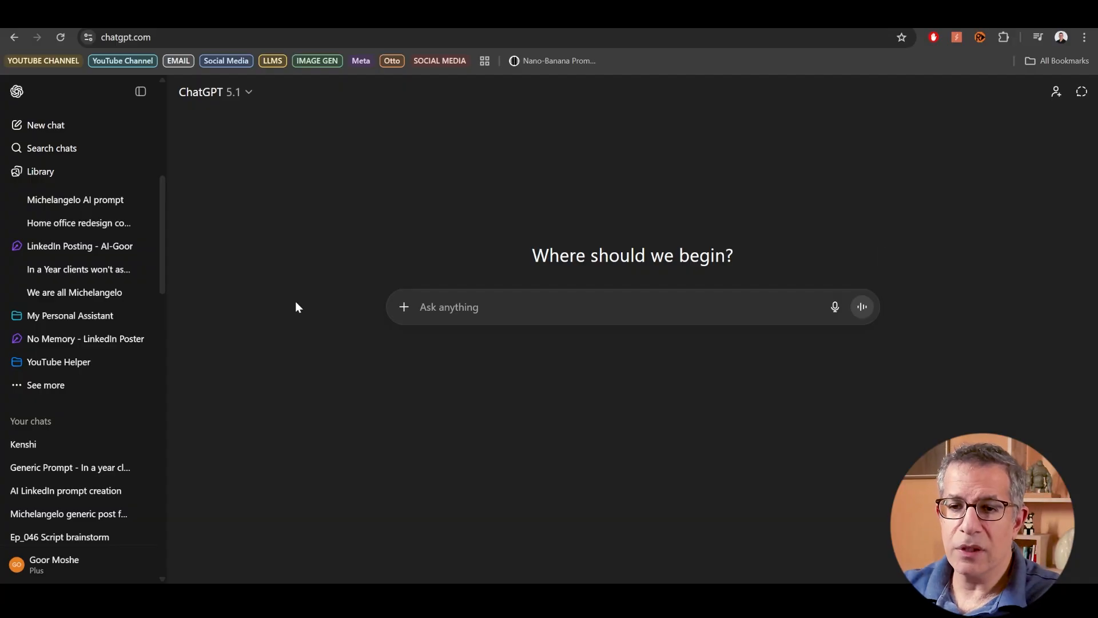
- Open the "Generic Prompt - In a year cl..." chat and examine its hook request and the five belief-challenging options
{"action": "left_click", "coordinate": [63, 468]}
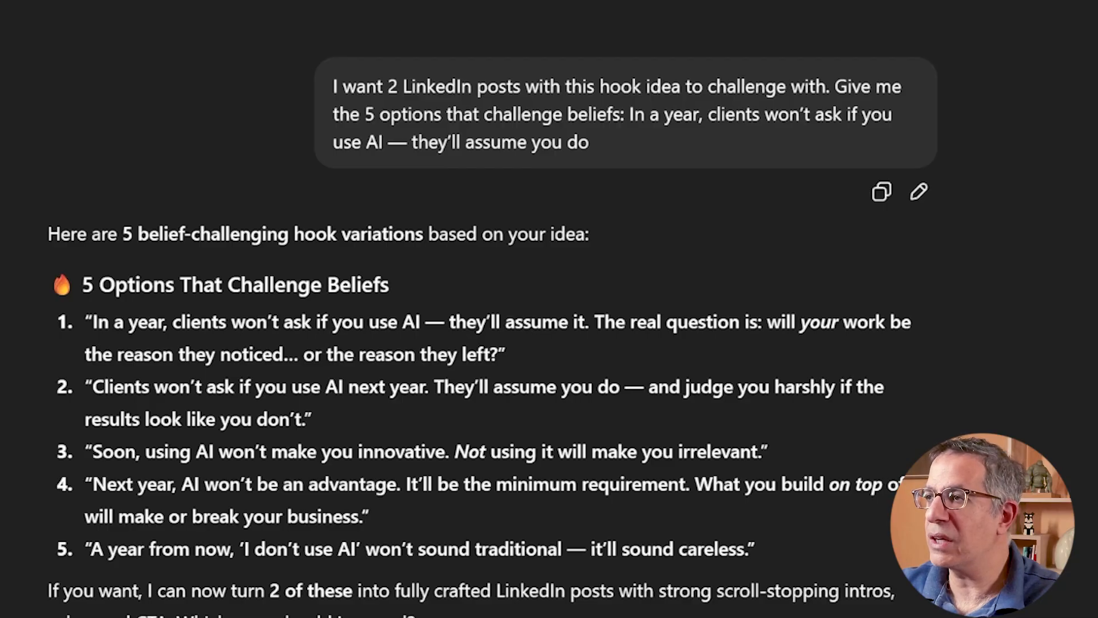
{"action": "left_click_drag", "start_coordinate": [835, 86], "coordinate": [629, 114]}
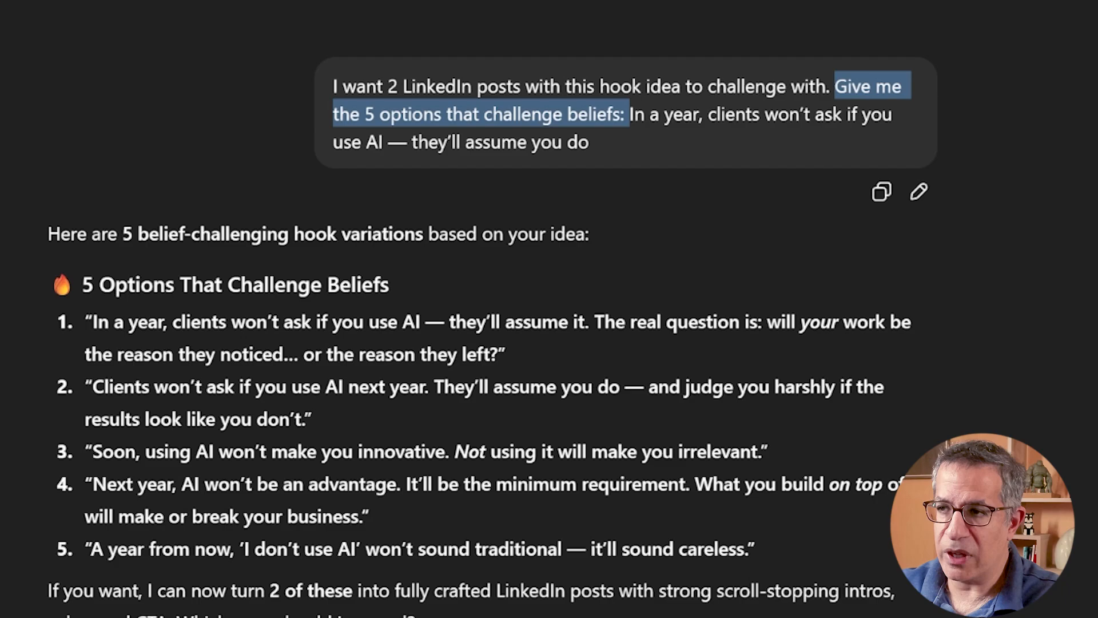
{"action": "scroll", "coordinate": [492, 321], "scroll_direction": "down", "scroll_amount": 2}
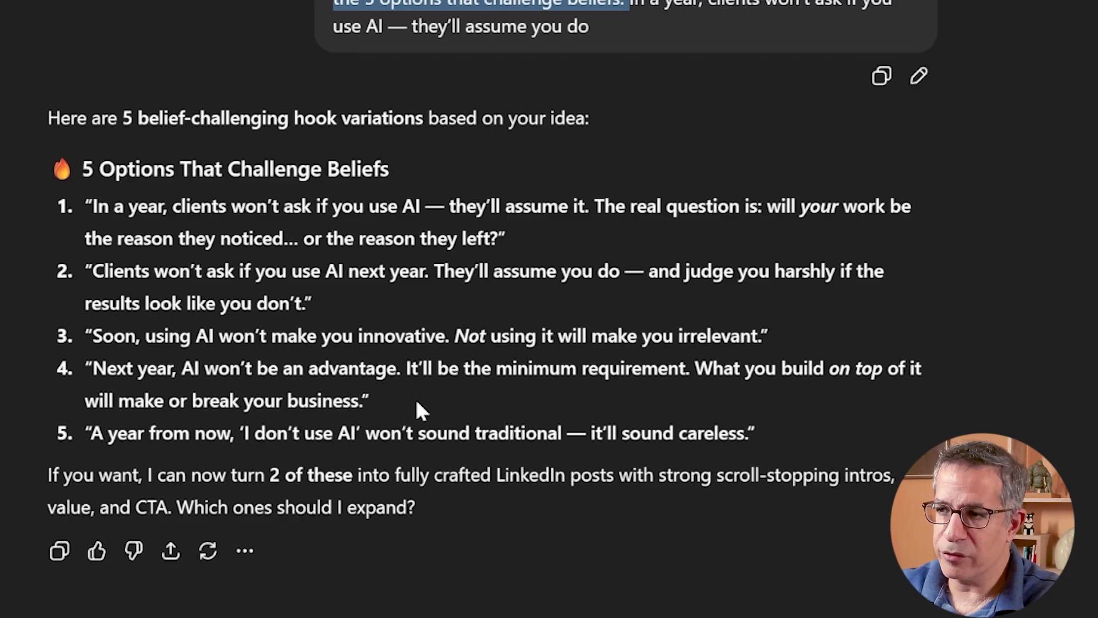
{"action": "left_click", "coordinate": [401, 402]}
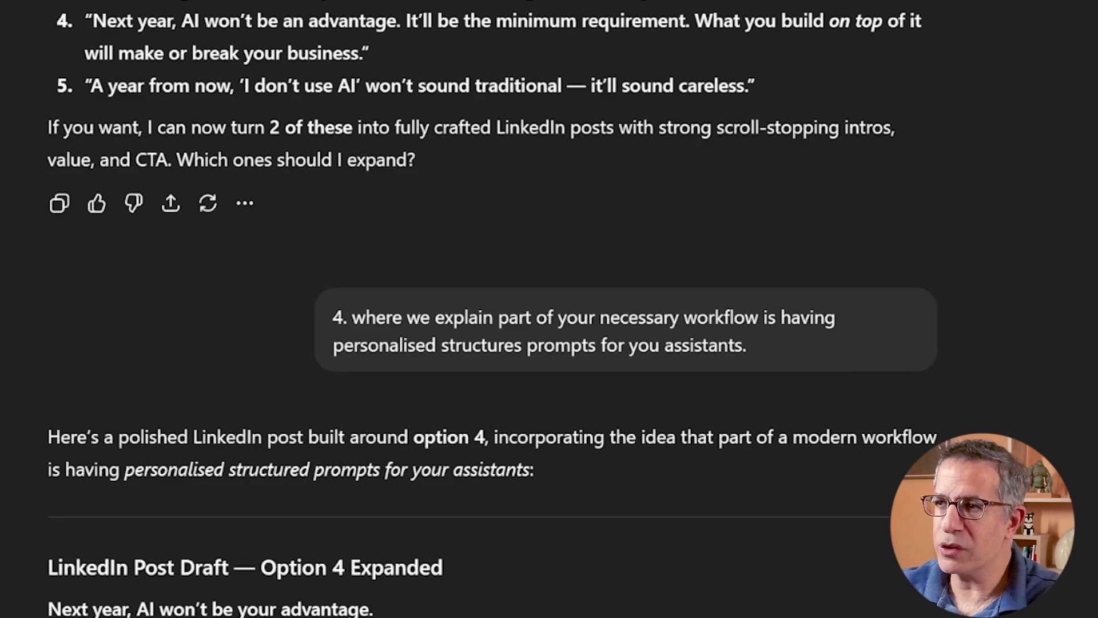
- Read the expanded Option 4 LinkedIn post draft in the generic prompt chat through to its closing lines
{"action": "scroll", "coordinate": [801, 332], "scroll_direction": "down", "scroll_amount": 2}
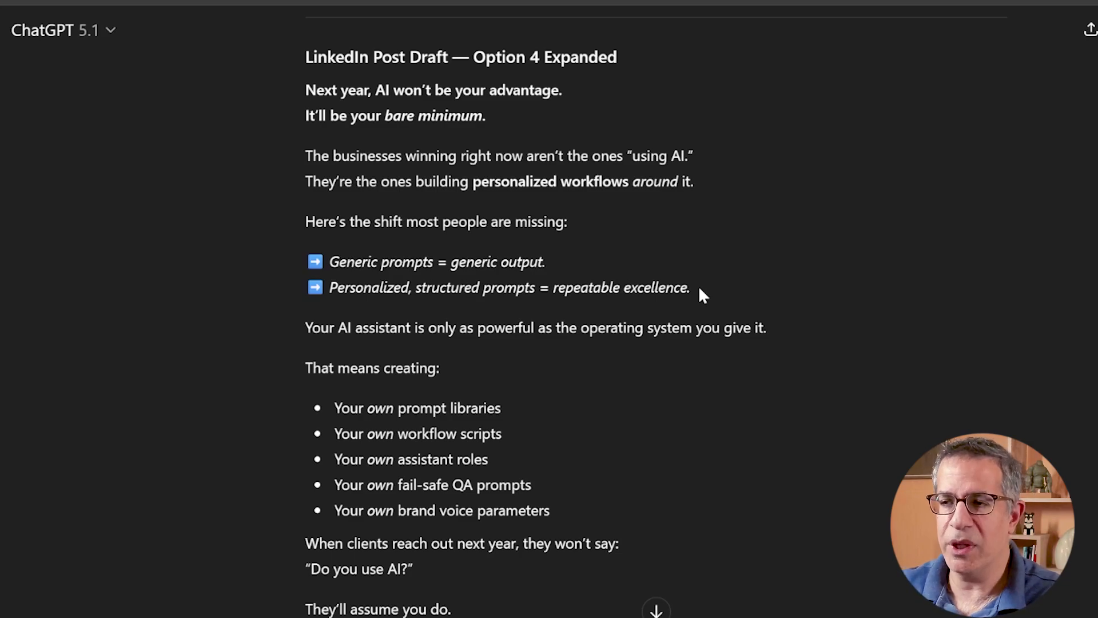
{"action": "scroll", "coordinate": [547, 181], "scroll_direction": "down", "scroll_amount": 8}
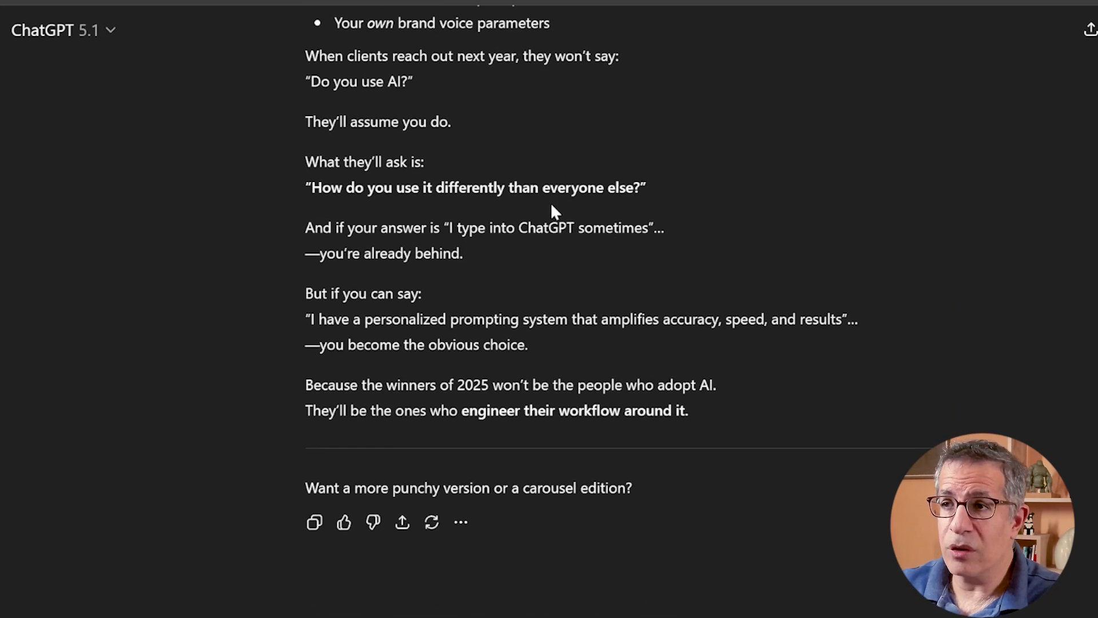
{"action": "scroll", "coordinate": [552, 206], "scroll_direction": "up", "scroll_amount": 10}
{"action": "scroll", "coordinate": [382, 140], "scroll_direction": "down", "scroll_amount": 5}
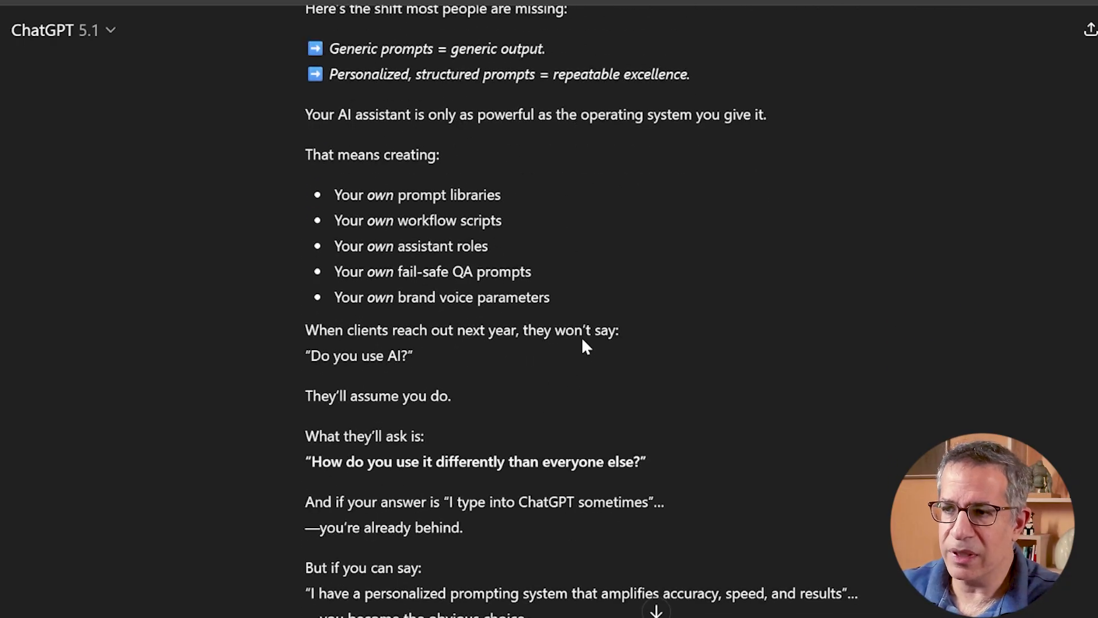
{"action": "scroll", "coordinate": [582, 338], "scroll_direction": "down", "scroll_amount": 1}
{"action": "scroll", "coordinate": [583, 339], "scroll_direction": "up", "scroll_amount": 1}
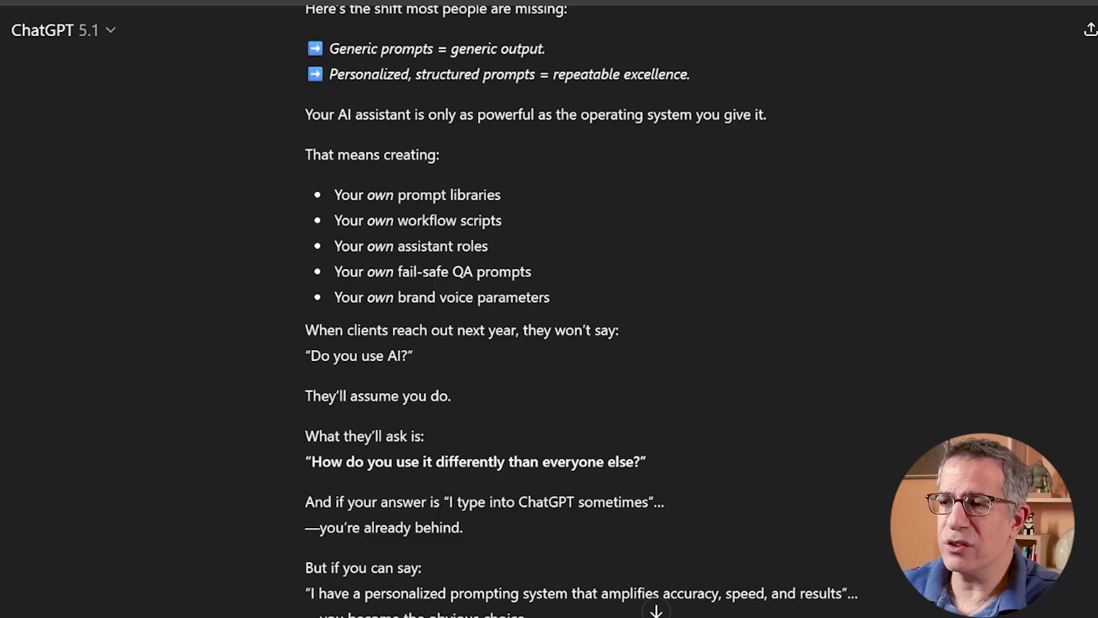
{"action": "scroll", "coordinate": [524, 314], "scroll_direction": "down", "scroll_amount": 2}
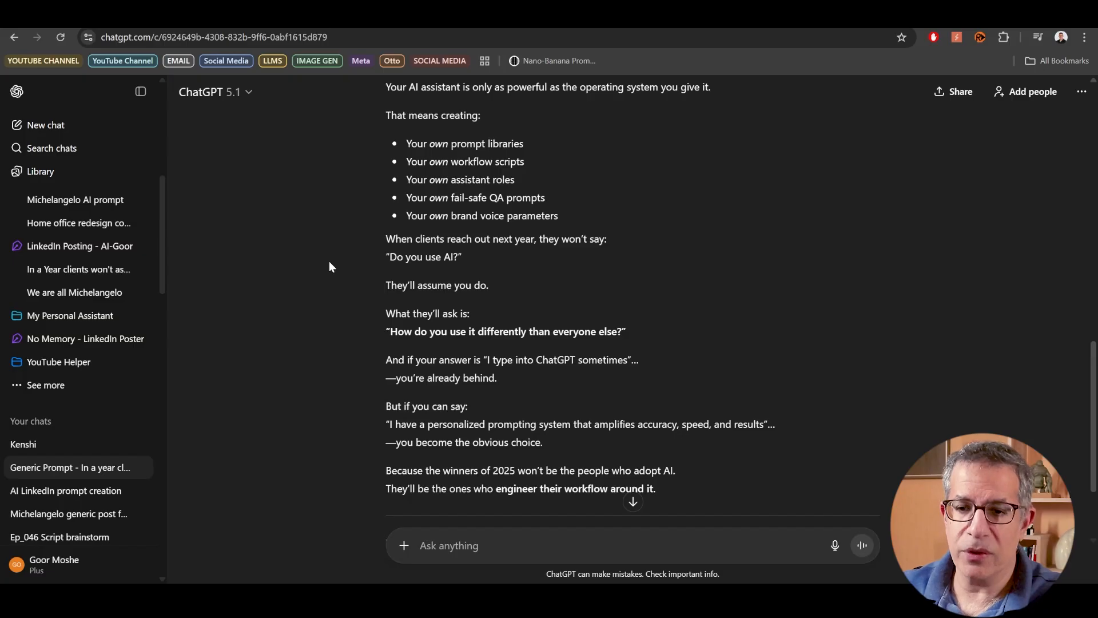
- Recheck the custom instructions, More about you text and Memory options in the Personalization settings, and close the settings
{"action": "left_click", "coordinate": [55, 565]}
{"action": "left_click", "coordinate": [114, 462]}
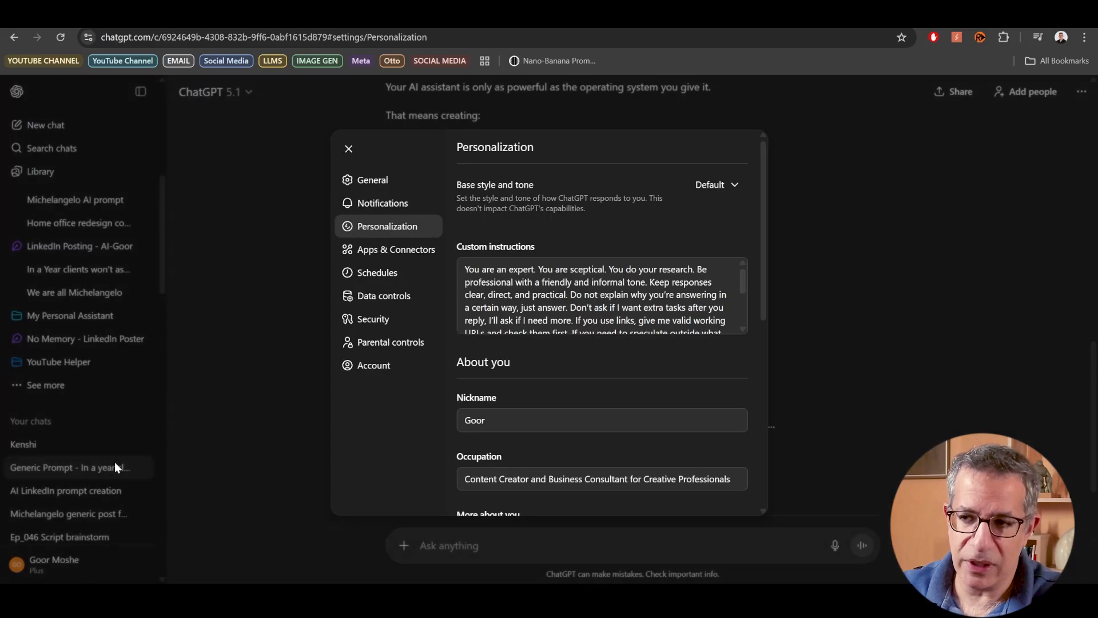
{"action": "scroll", "coordinate": [601, 294], "scroll_direction": "down", "scroll_amount": 6}
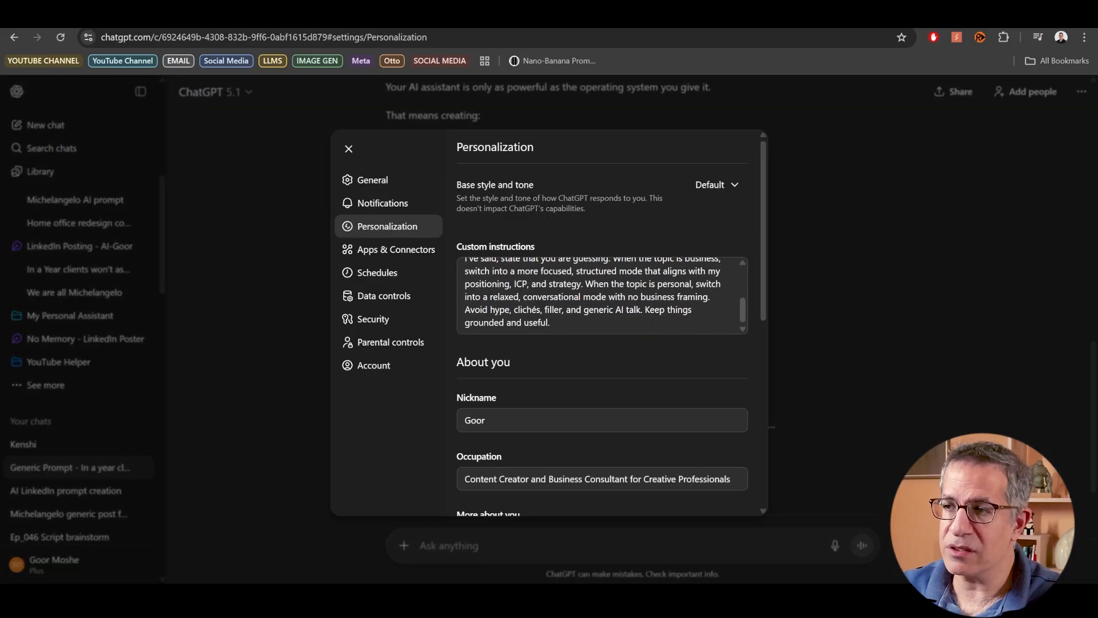
{"action": "scroll", "coordinate": [600, 372], "scroll_direction": "down", "scroll_amount": 3}
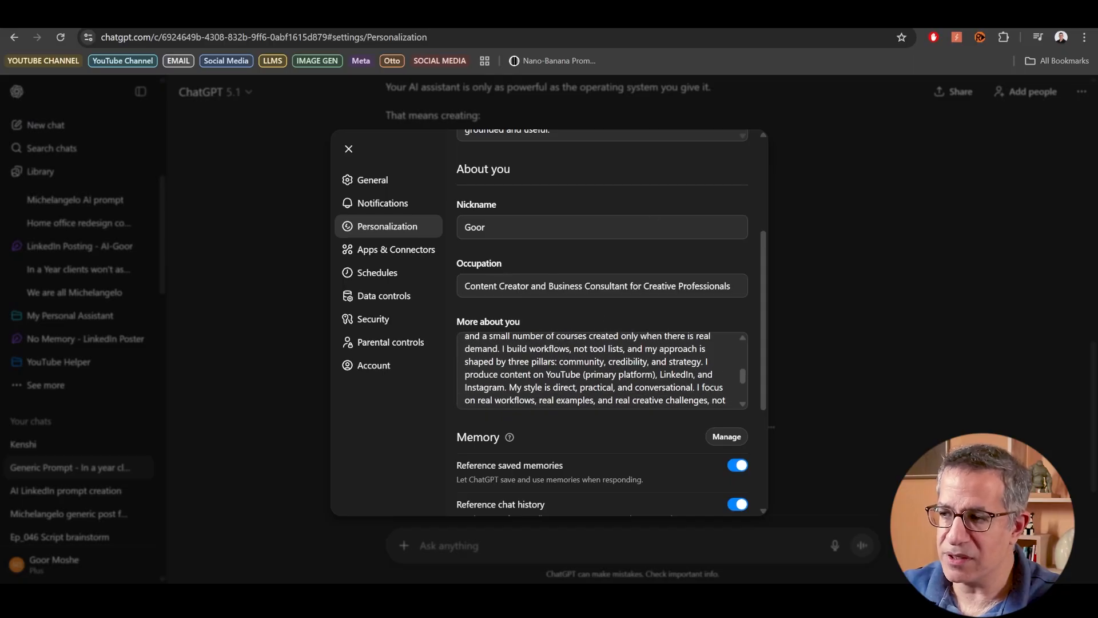
{"action": "scroll", "coordinate": [644, 474], "scroll_direction": "down", "scroll_amount": 3}
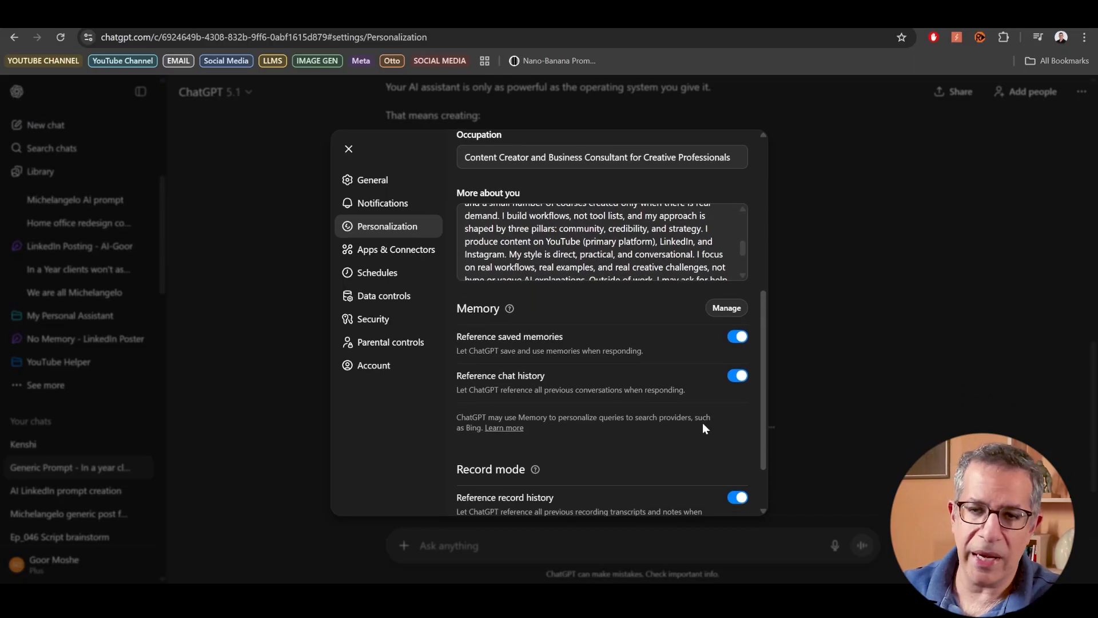
{"action": "left_click", "coordinate": [75, 273]}
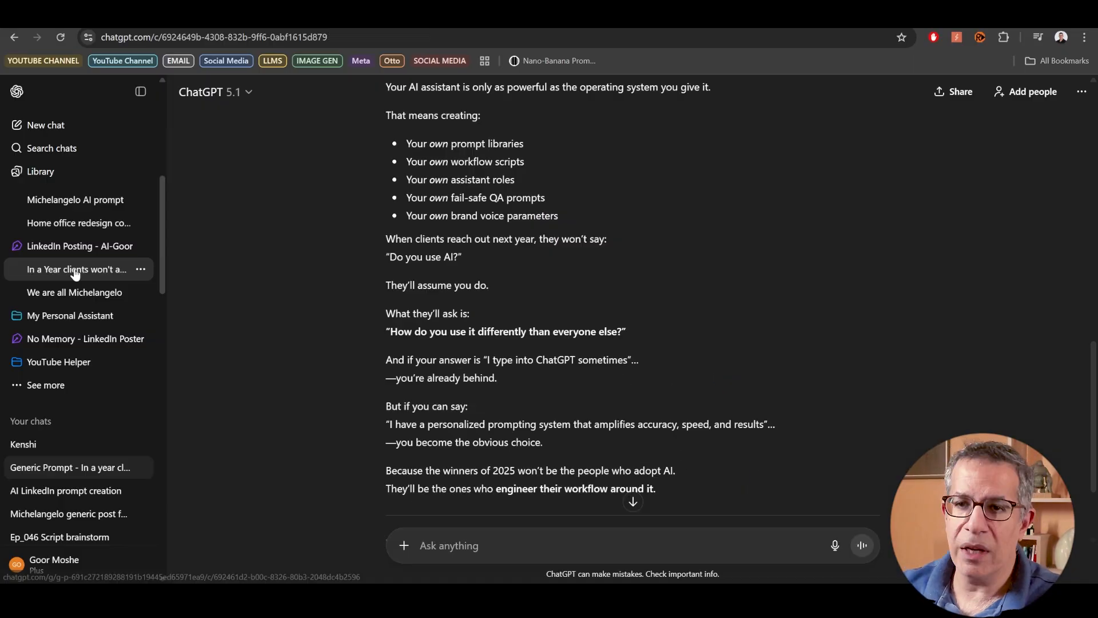
- Open the LinkedIn Posting project and bring up its project instructions
{"action": "scroll", "coordinate": [90, 270], "scroll_direction": "up", "scroll_amount": 2}
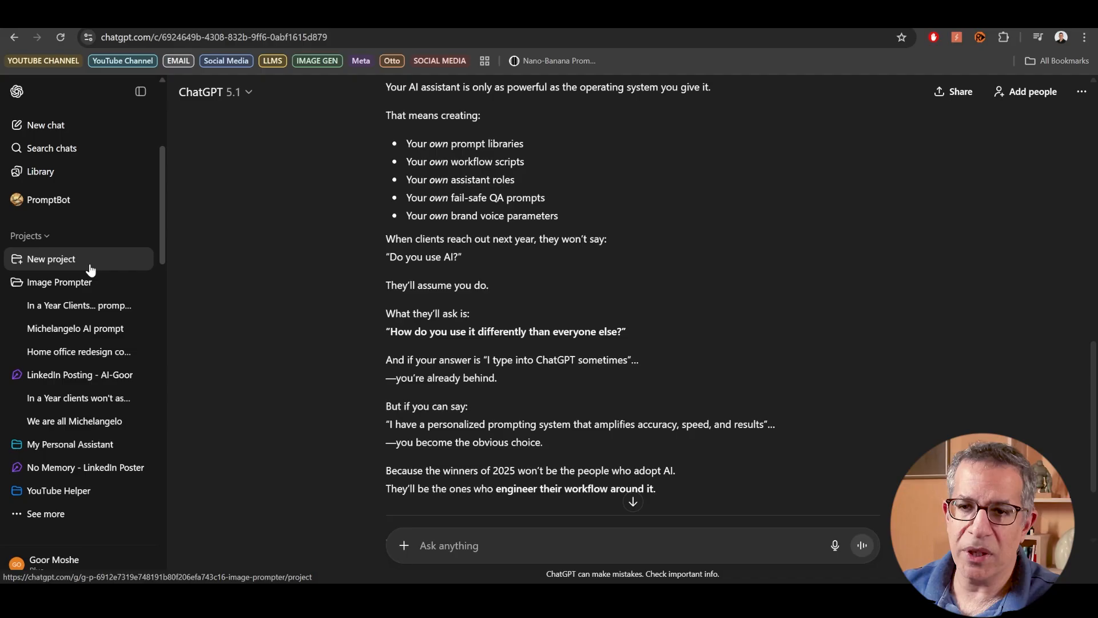
{"action": "left_click", "coordinate": [87, 382]}
{"action": "left_click", "coordinate": [1078, 92]}
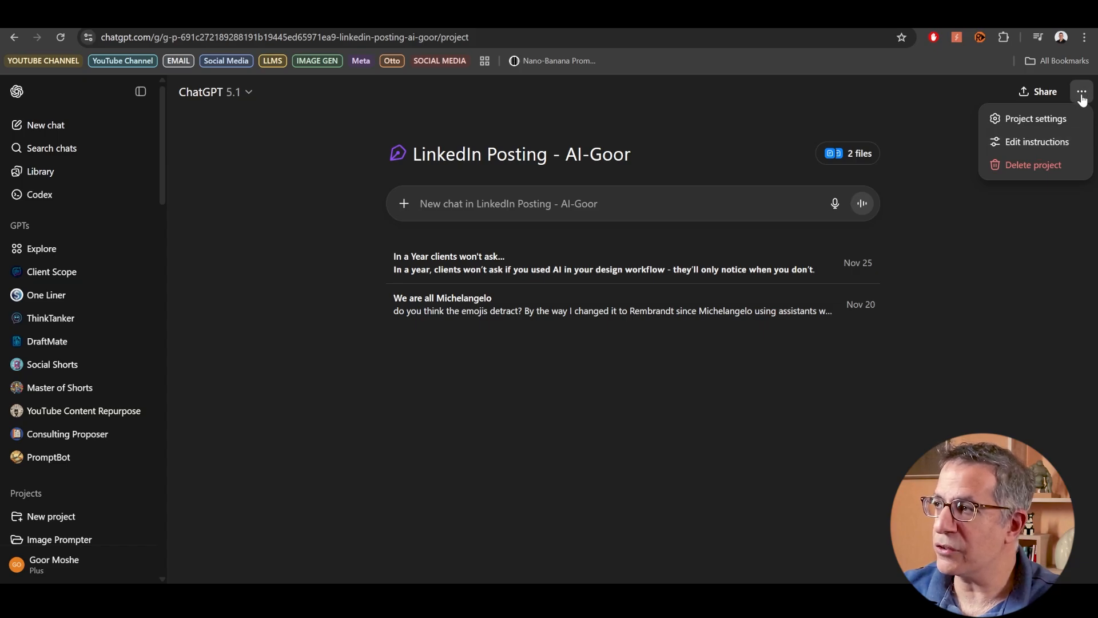
{"action": "left_click", "coordinate": [1037, 142]}
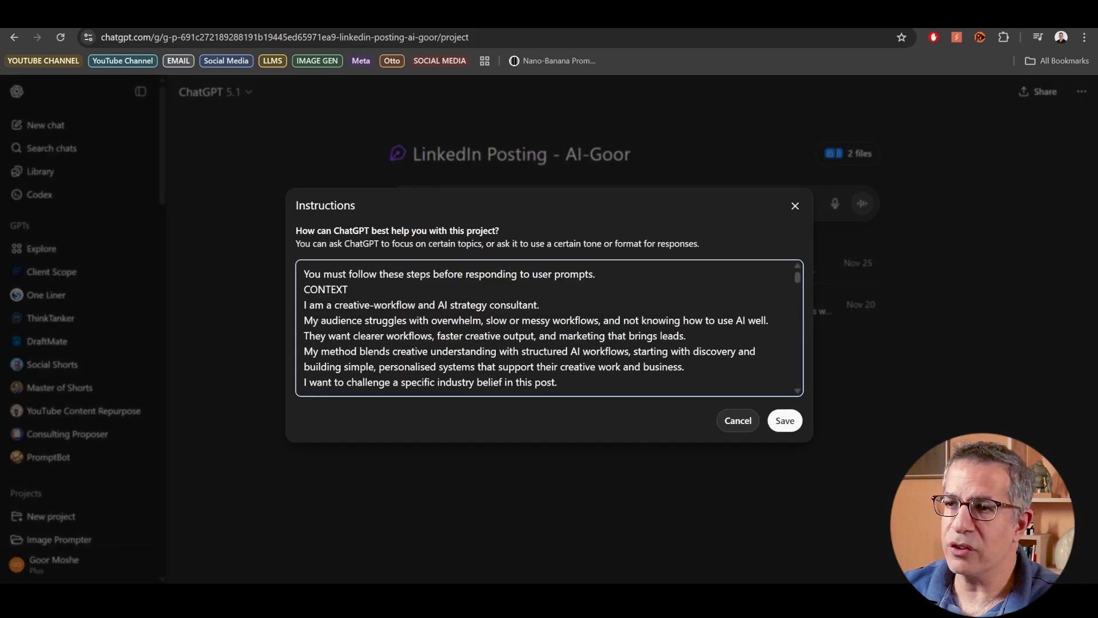
- Examine the project instructions, covering the context, the numbered steps, and the voice, cadence, texture and micro-scene rules
{"action": "scroll", "coordinate": [796, 267], "scroll_direction": "down", "scroll_amount": 10}
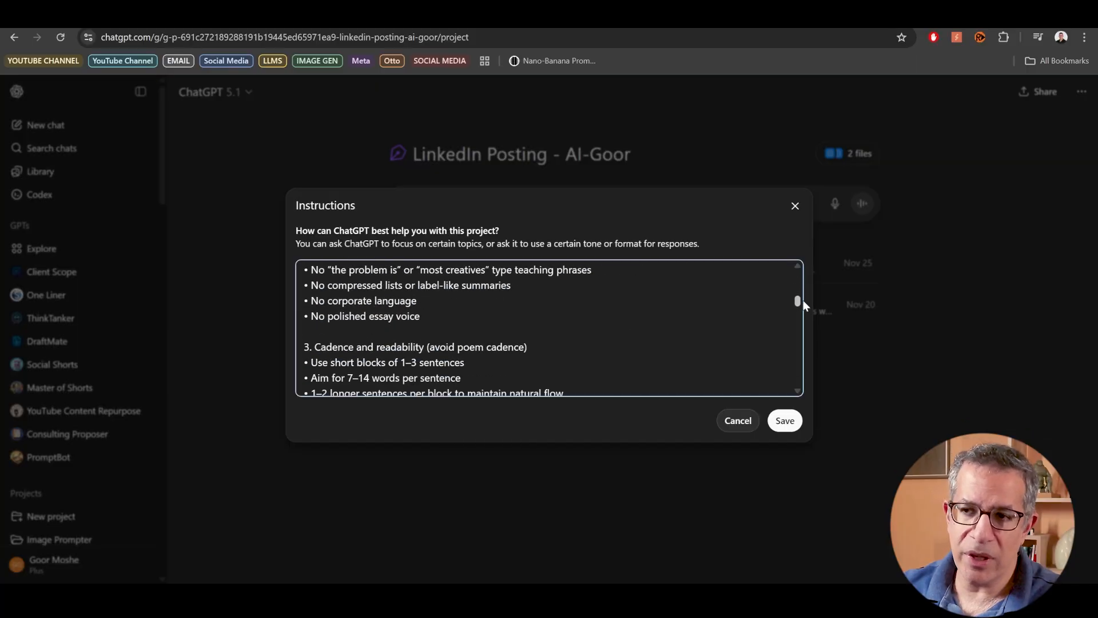
{"action": "scroll", "coordinate": [803, 301], "scroll_direction": "down", "scroll_amount": 1}
{"action": "left_click_drag", "start_coordinate": [803, 311], "coordinate": [796, 357]}
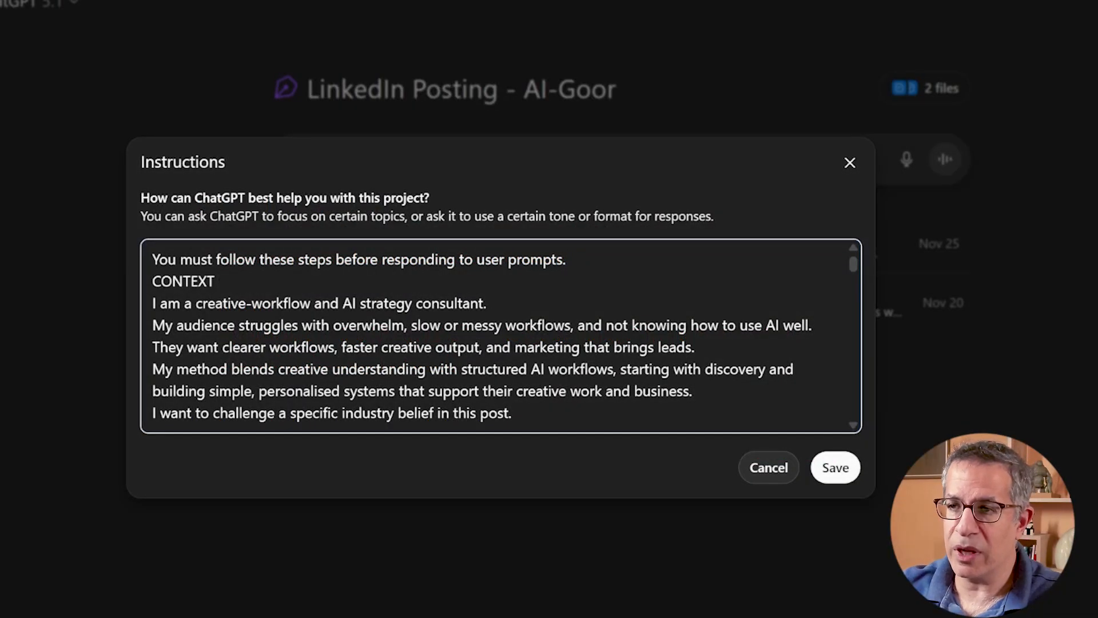
{"action": "left_click_drag", "start_coordinate": [153, 281], "coordinate": [214, 281]}
{"action": "scroll", "coordinate": [501, 336], "scroll_direction": "down", "scroll_amount": 2}
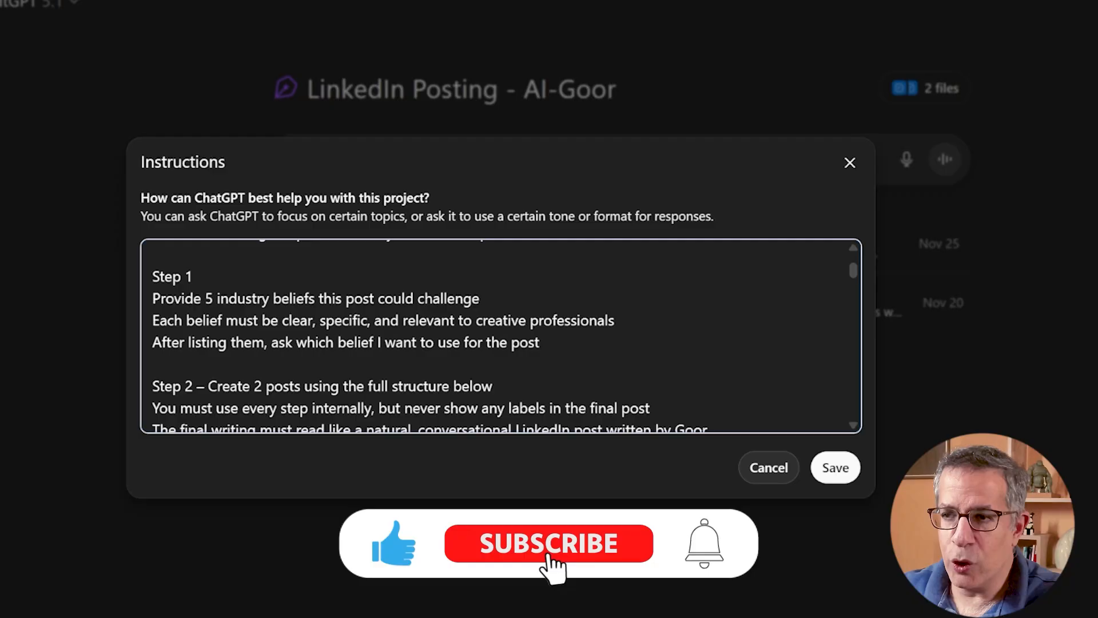
{"action": "scroll", "coordinate": [501, 337], "scroll_direction": "down", "scroll_amount": 6}
{"action": "scroll", "coordinate": [500, 336], "scroll_direction": "down", "scroll_amount": 1}
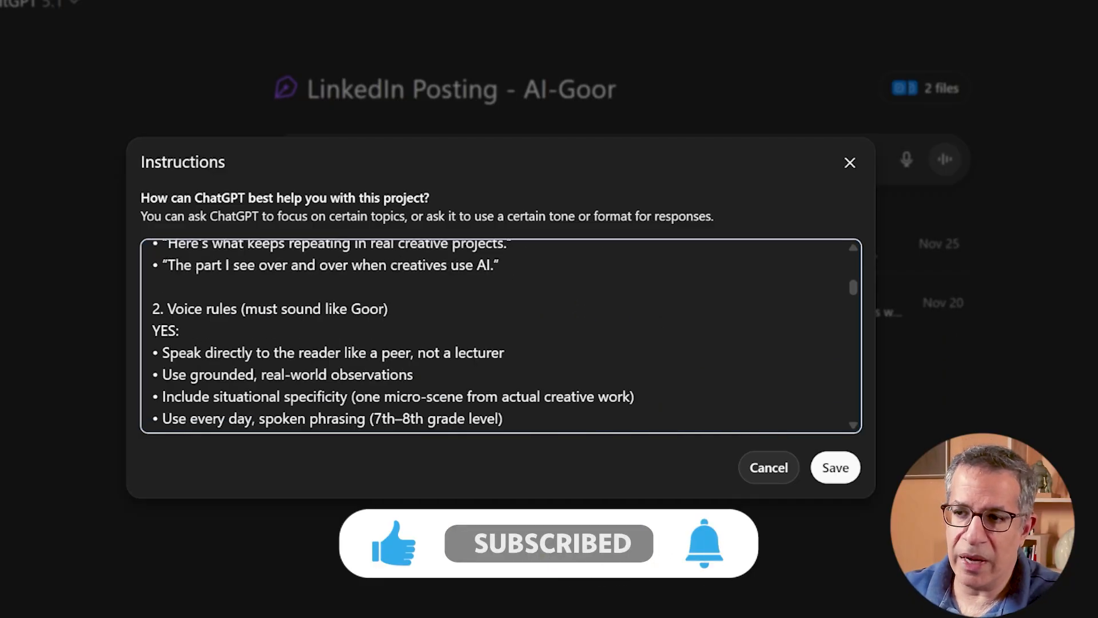
{"action": "scroll", "coordinate": [501, 337], "scroll_direction": "down", "scroll_amount": 8}
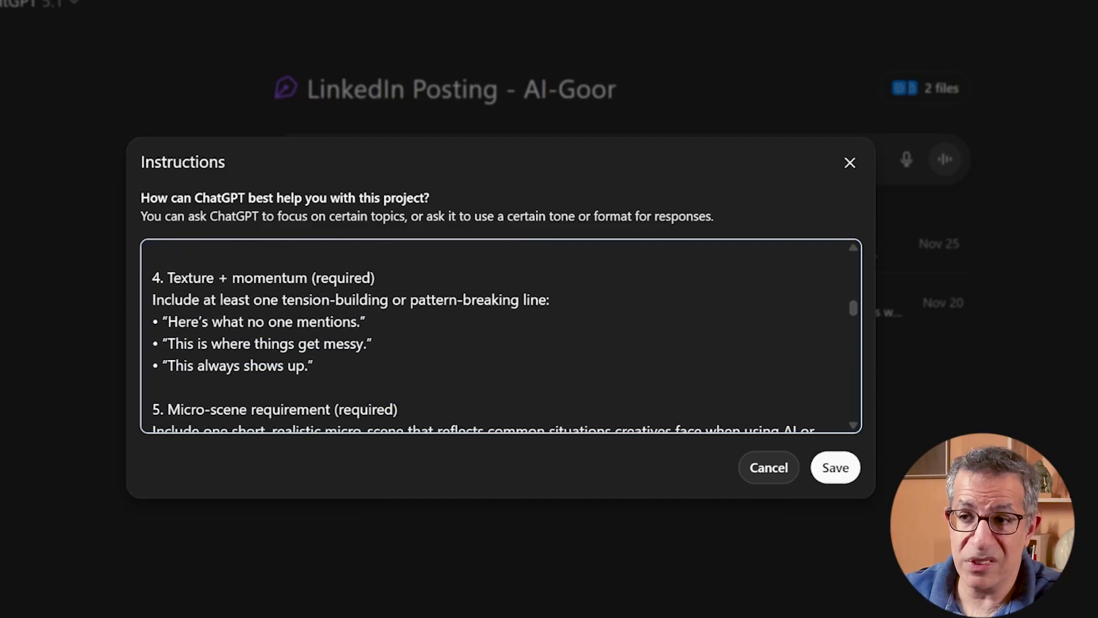
{"action": "scroll", "coordinate": [501, 336], "scroll_direction": "down", "scroll_amount": 5}
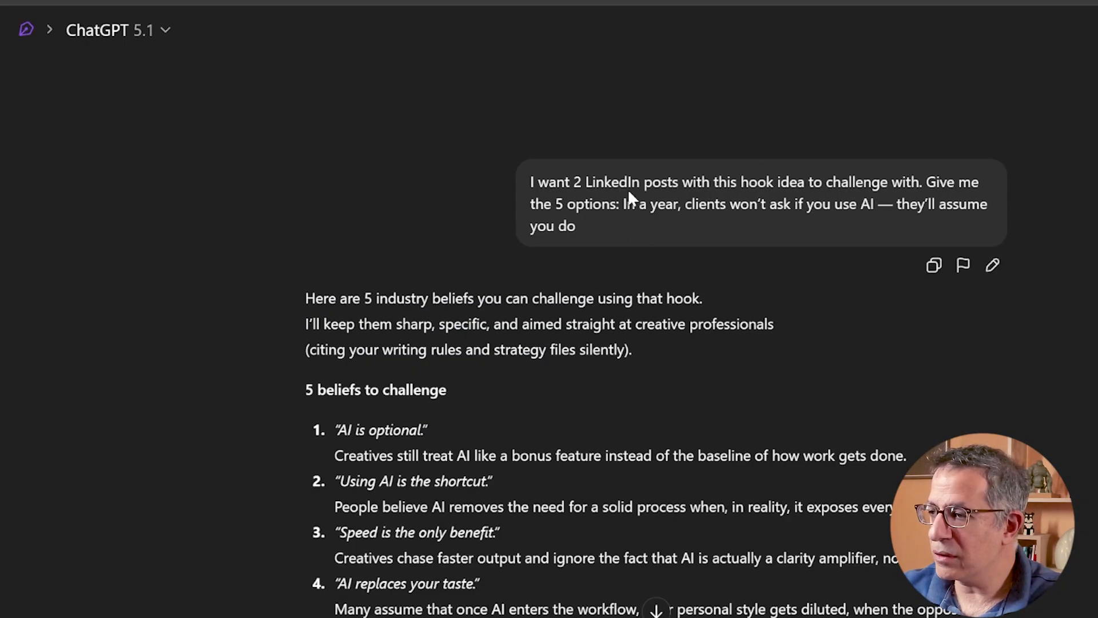
- Review the five industry beliefs offered for the hook idea in the LinkedIn Posting project's chat
{"action": "scroll", "coordinate": [433, 162], "scroll_direction": "down", "scroll_amount": 2}
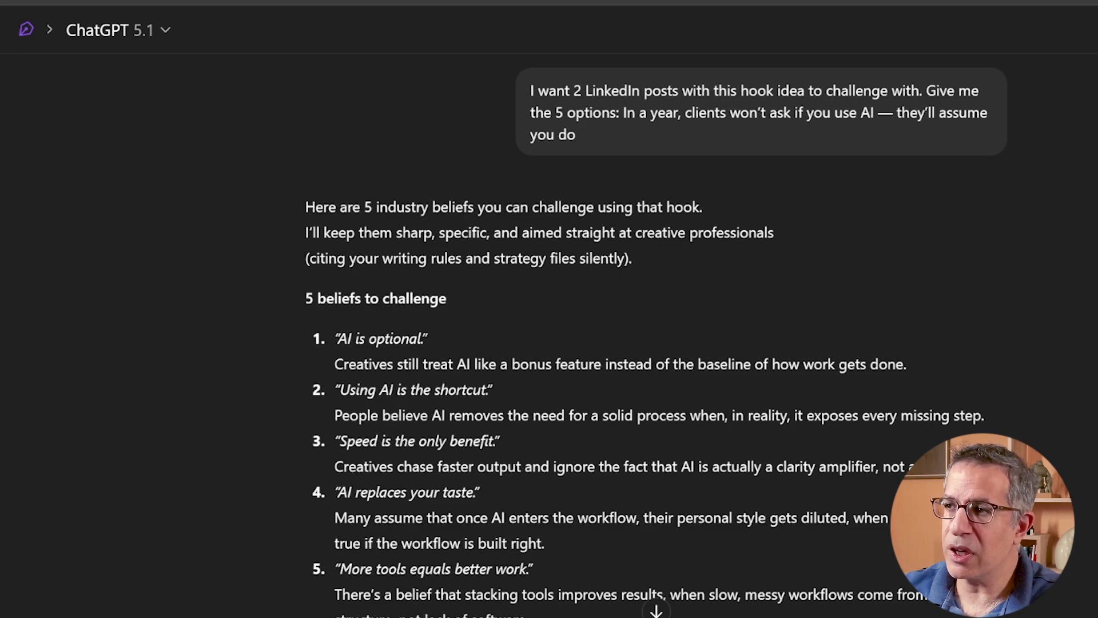
{"action": "scroll", "coordinate": [394, 154], "scroll_direction": "down", "scroll_amount": 2}
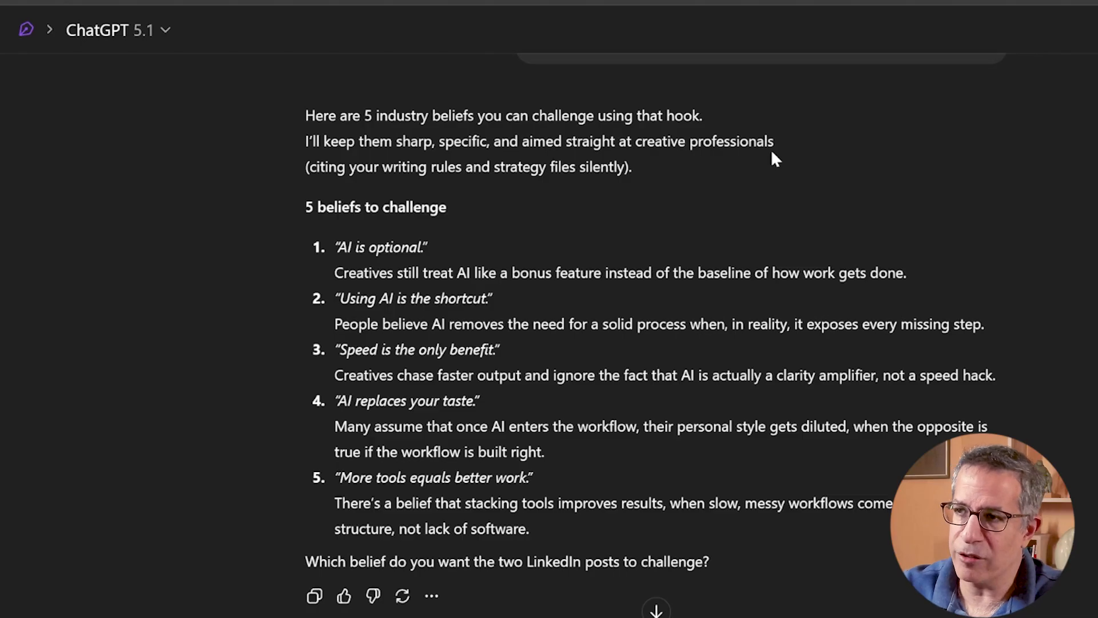
{"action": "scroll", "coordinate": [771, 152], "scroll_direction": "down", "scroll_amount": 1}
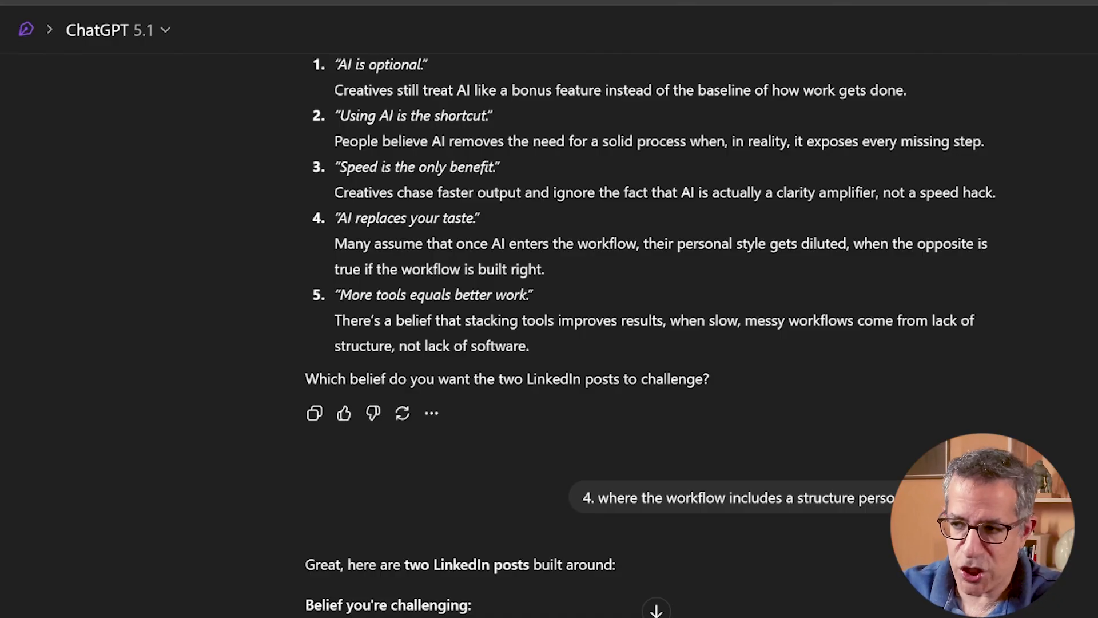
- Read the follow-up request for option 4 and the Post 1 text written in reply
{"action": "scroll", "coordinate": [730, 280], "scroll_direction": "down", "scroll_amount": 2}
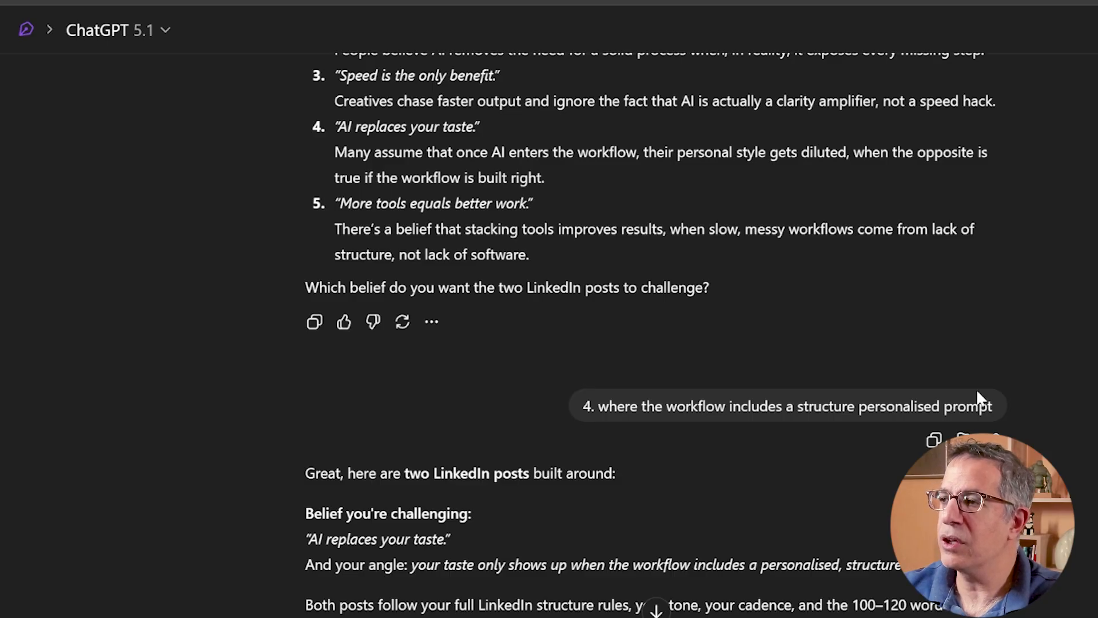
{"action": "scroll", "coordinate": [919, 314], "scroll_direction": "down", "scroll_amount": 2}
{"action": "scroll", "coordinate": [517, 285], "scroll_direction": "down", "scroll_amount": 10}
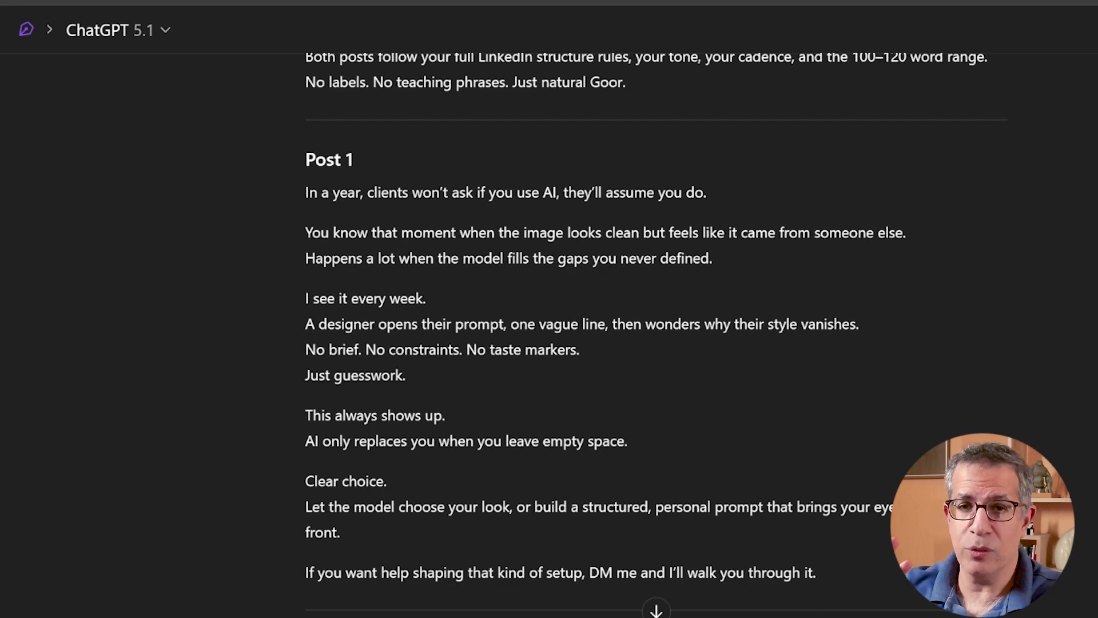
{"action": "scroll", "coordinate": [309, 113], "scroll_direction": "down", "scroll_amount": 2}
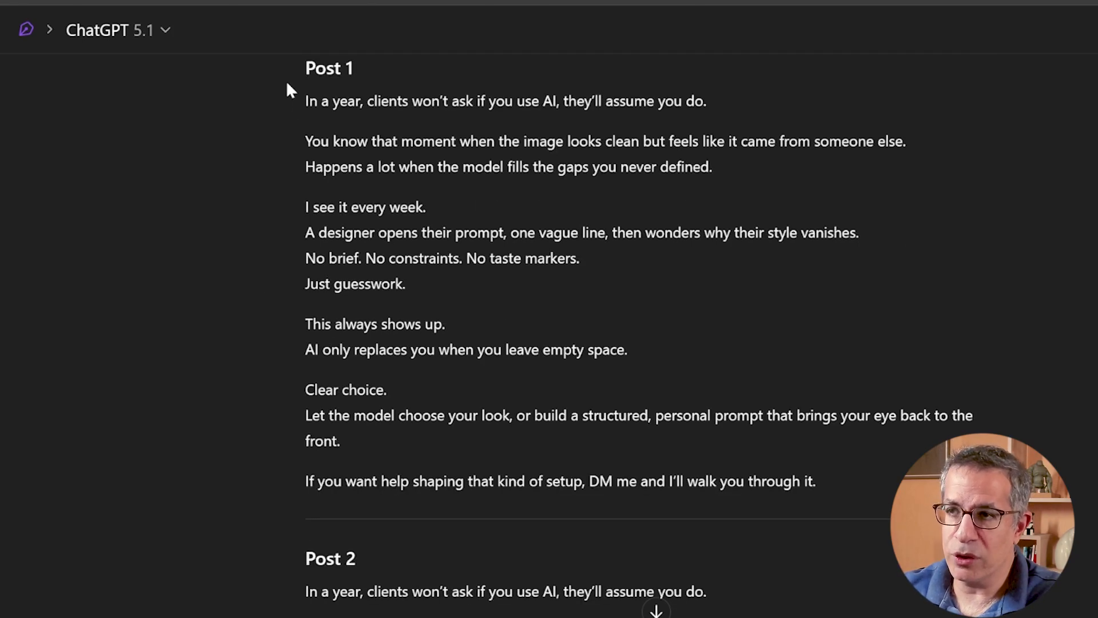
- Read the opening hook line of Post 1 and the full Post 2 text in the LinkedIn Posting project's chat
{"action": "left_click_drag", "start_coordinate": [306, 101], "coordinate": [744, 97]}
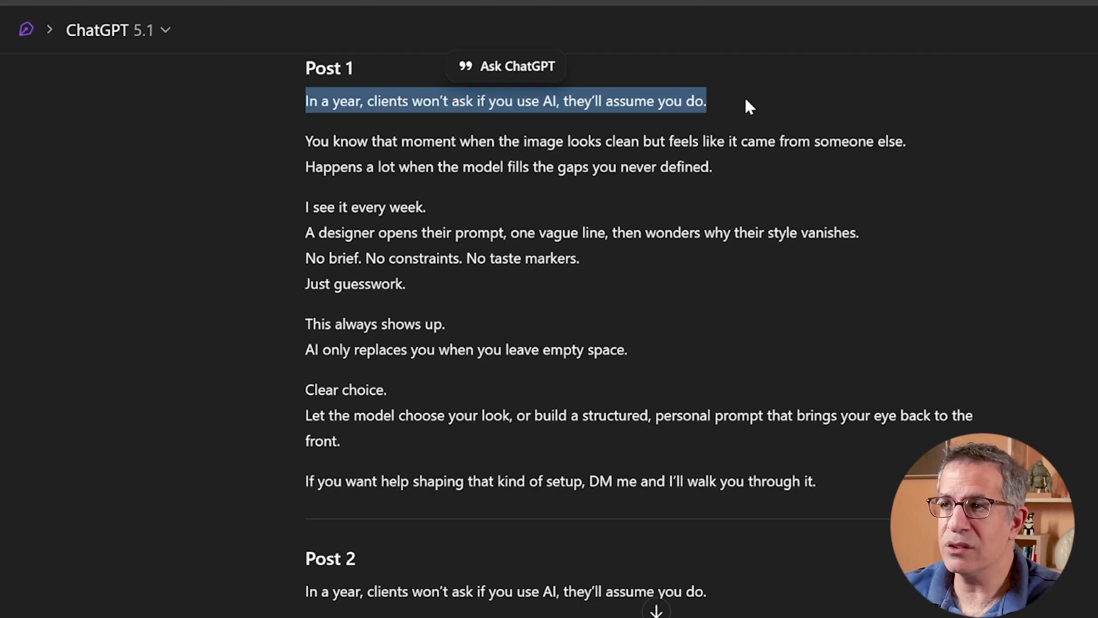
{"action": "left_click", "coordinate": [370, 116]}
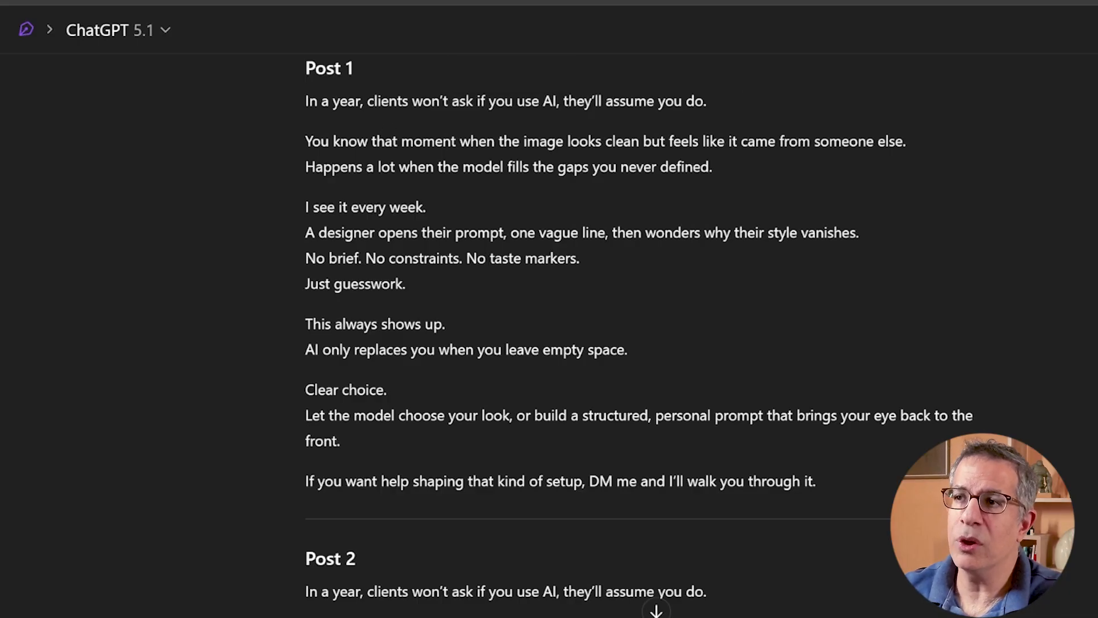
{"action": "scroll", "coordinate": [742, 98], "scroll_direction": "down", "scroll_amount": 6}
{"action": "scroll", "coordinate": [656, 343], "scroll_direction": "down", "scroll_amount": 2}
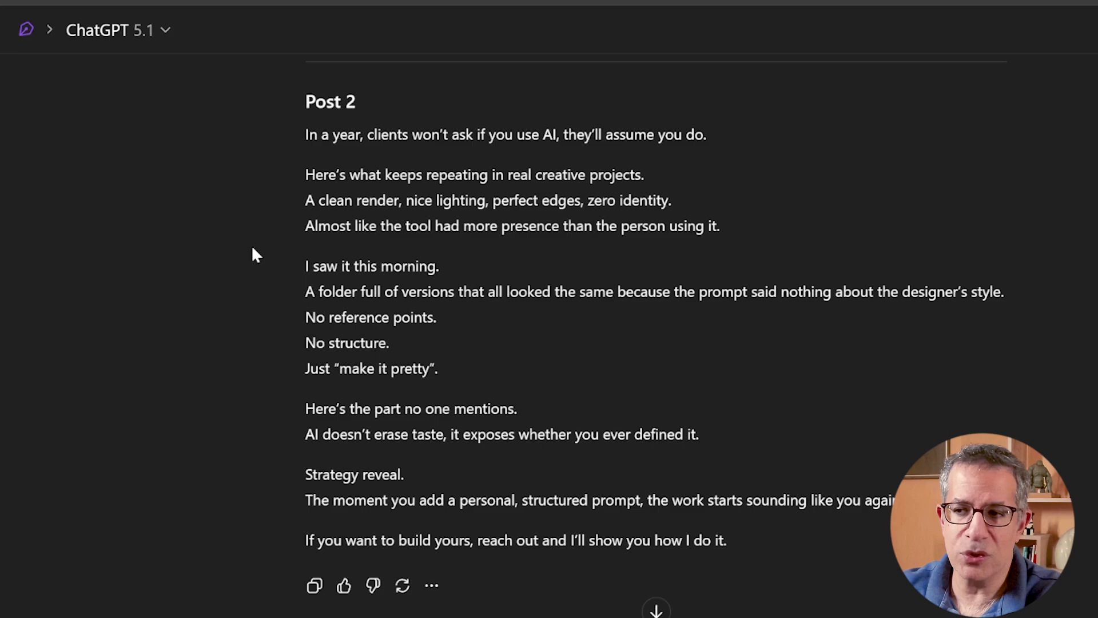
{"action": "left_click_drag", "start_coordinate": [303, 172], "coordinate": [845, 559]}
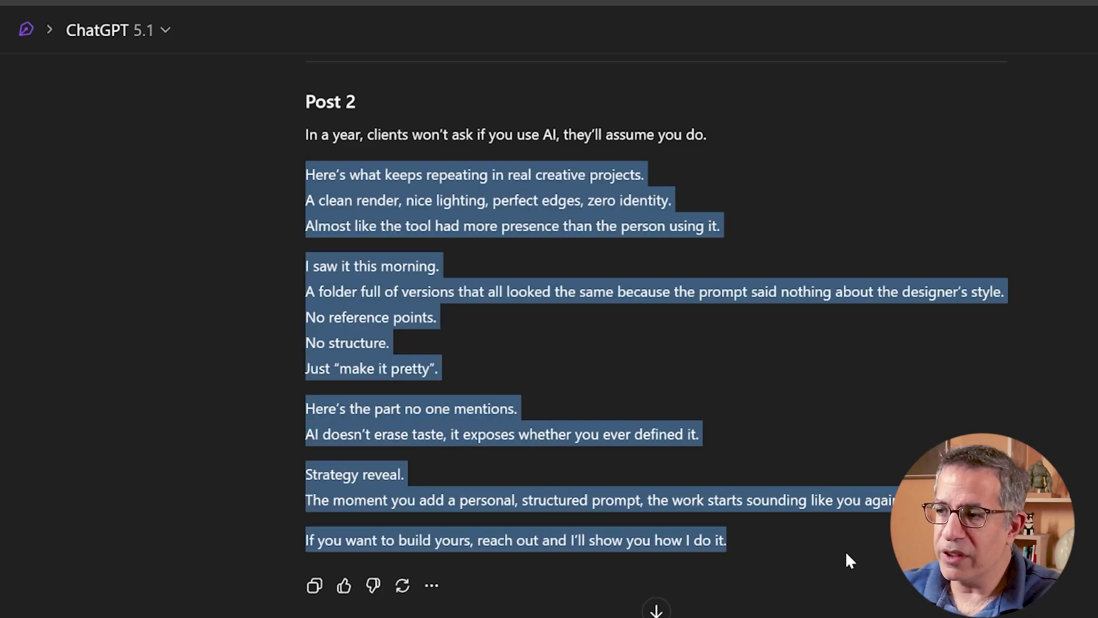
{"action": "scroll", "coordinate": [767, 374], "scroll_direction": "down", "scroll_amount": 2}
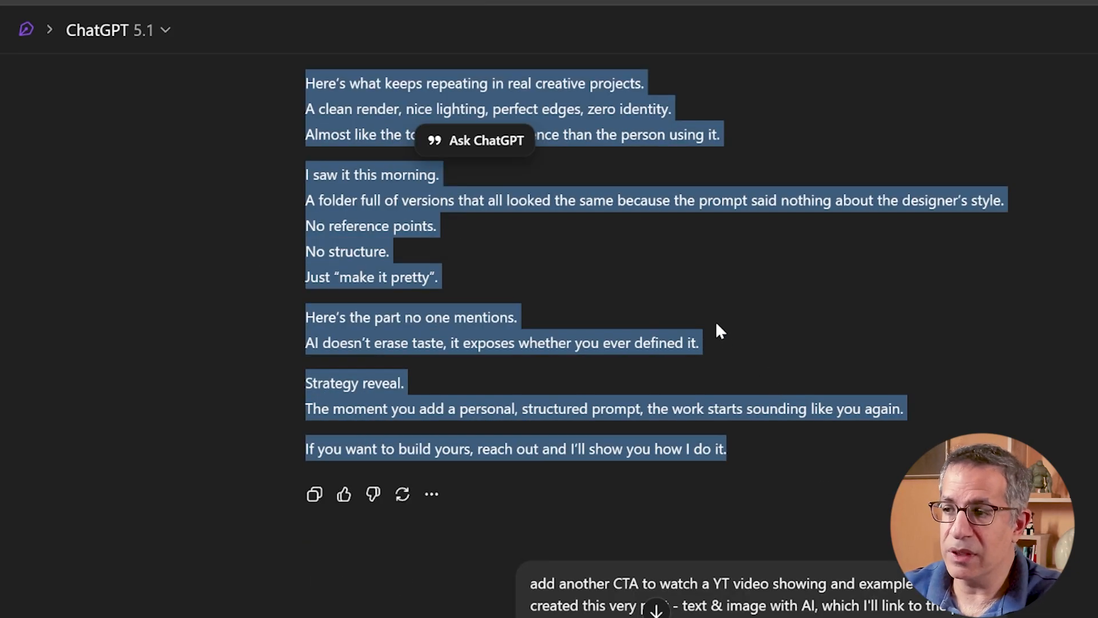
- Review the follow-up request adding a YouTube video CTA to Post 2 and the updated Post 2 text
{"action": "scroll", "coordinate": [717, 323], "scroll_direction": "down", "scroll_amount": 3}
{"action": "left_click_drag", "start_coordinate": [617, 448], "coordinate": [532, 400]}
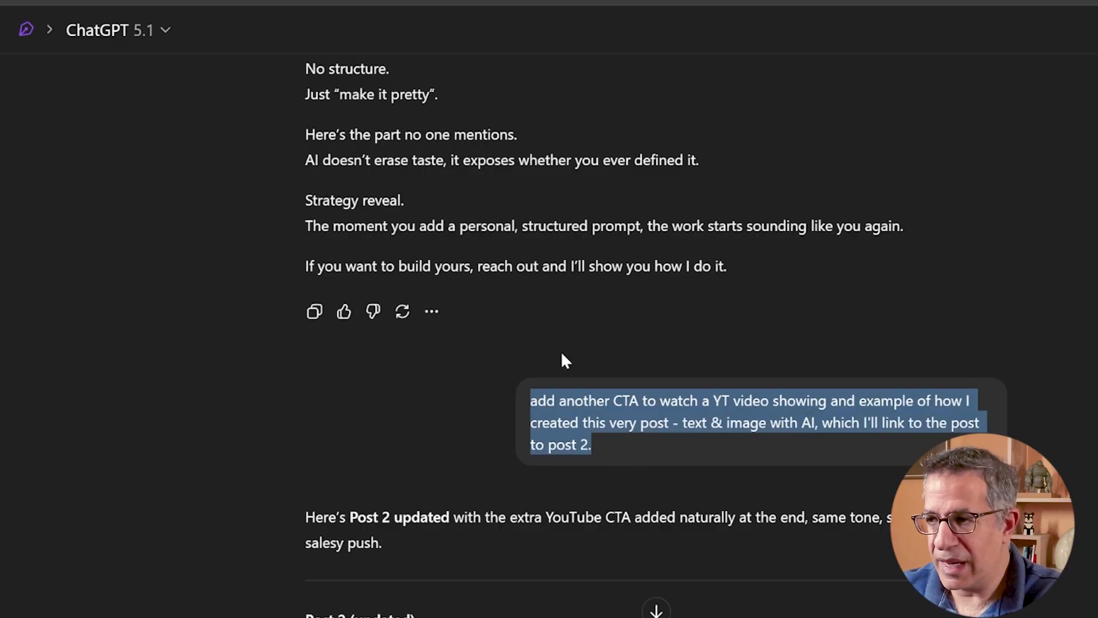
{"action": "left_click", "coordinate": [571, 361]}
{"action": "scroll", "coordinate": [608, 386], "scroll_direction": "down", "scroll_amount": 3}
{"action": "scroll", "coordinate": [609, 389], "scroll_direction": "down", "scroll_amount": 6}
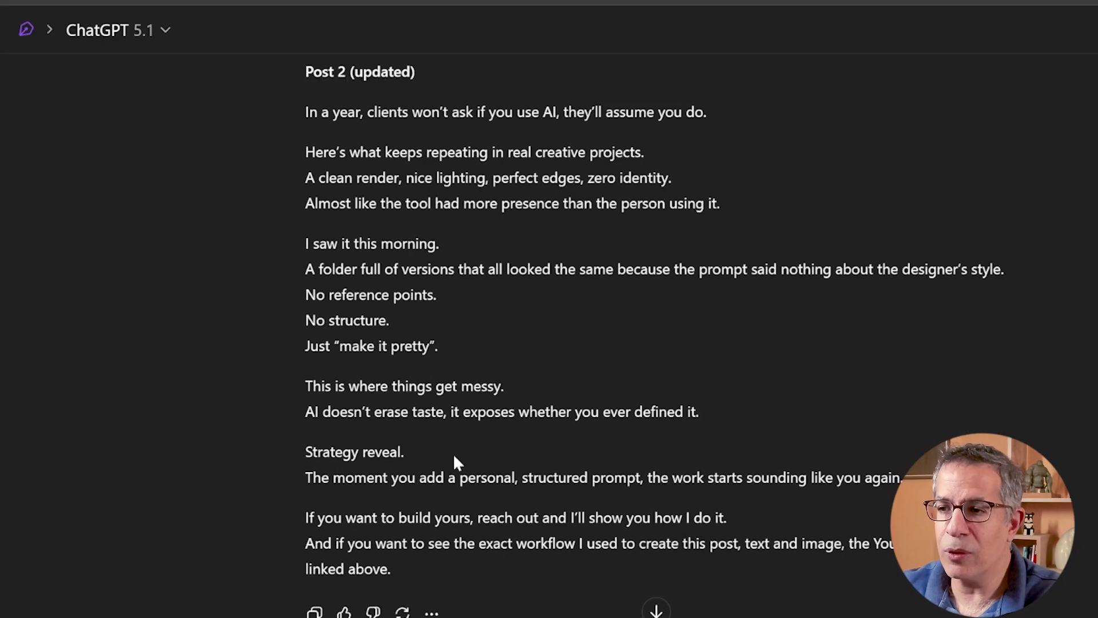
{"action": "left_click_drag", "start_coordinate": [411, 569], "coordinate": [289, 109]}
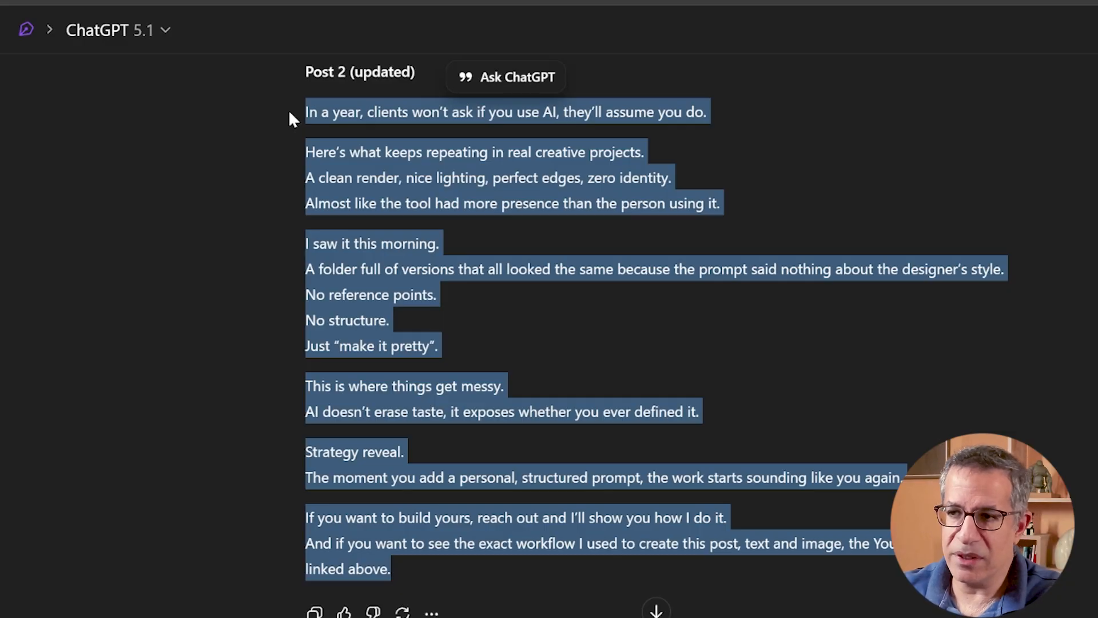
{"action": "left_click", "coordinate": [443, 346]}
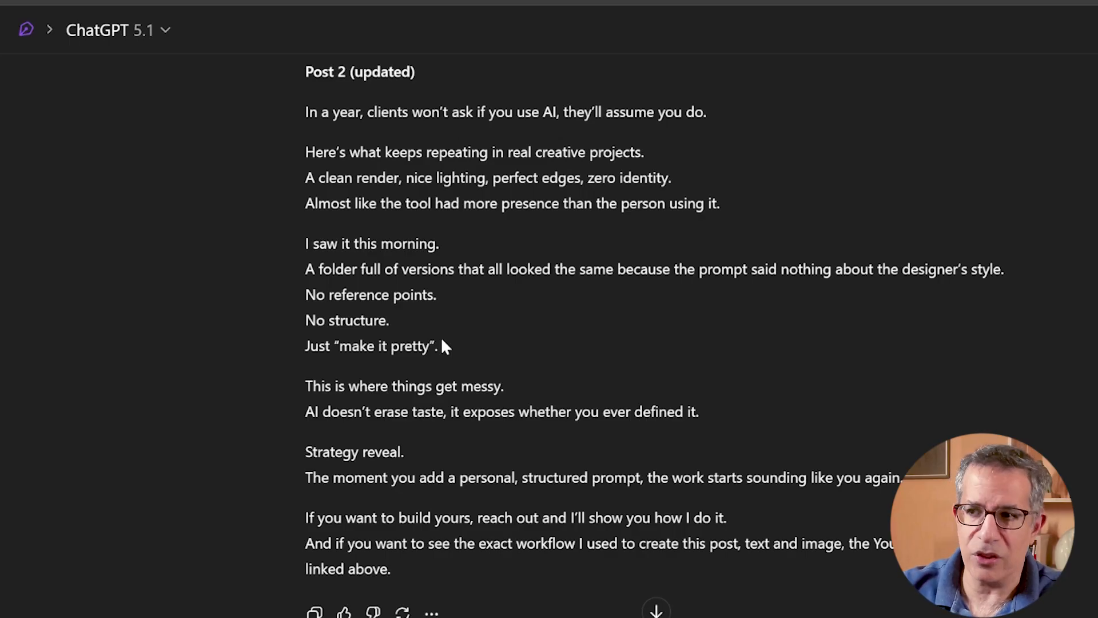
{"action": "mouse_move", "coordinate": [478, 413]}
{"action": "left_mouse_down"}
{"action": "mouse_move", "coordinate": [345, 418]}
{"action": "mouse_move", "coordinate": [454, 412]}
{"action": "mouse_move", "coordinate": [412, 412]}
{"action": "left_mouse_up"}
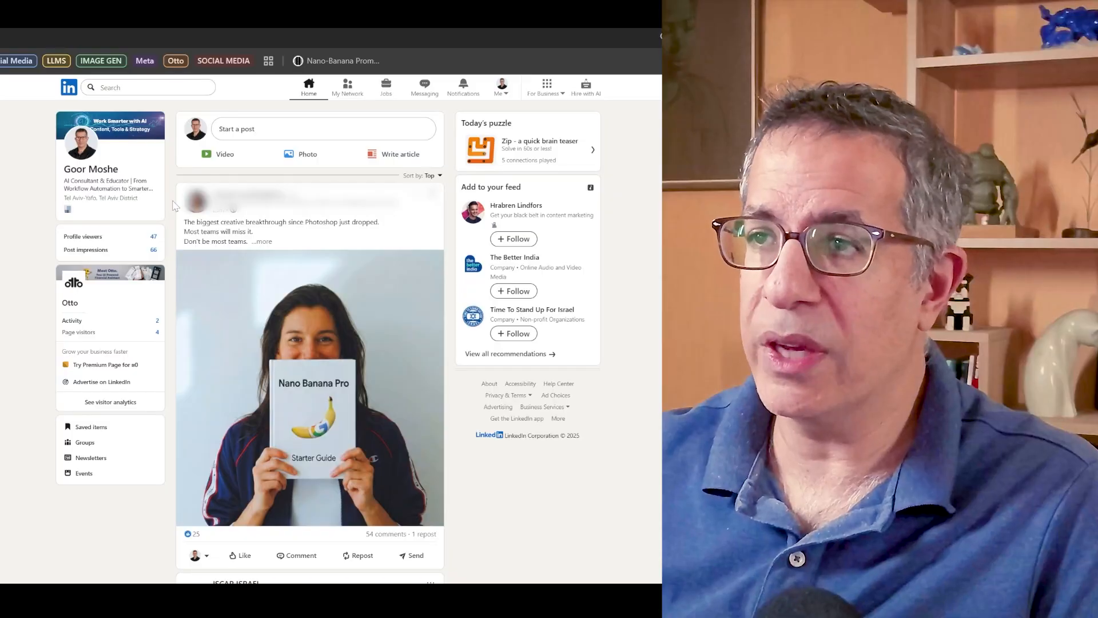
- Capture the Nano Banana Pro post in the LinkedIn feed as a screen snip and paste it into the ChatGPT conversation
{"action": "left_click", "coordinate": [265, 242]}
{"action": "key", "text": "super+shift+s"}
{"action": "left_click_drag", "start_coordinate": [174, 183], "coordinate": [448, 566]}
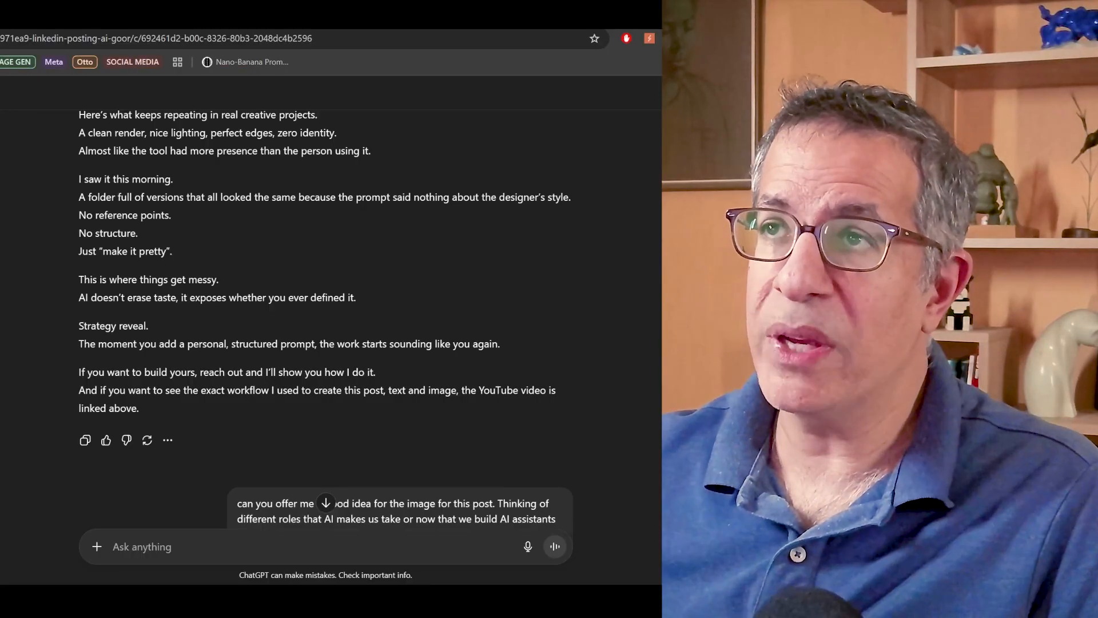
{"action": "key", "text": "ctrl+v"}
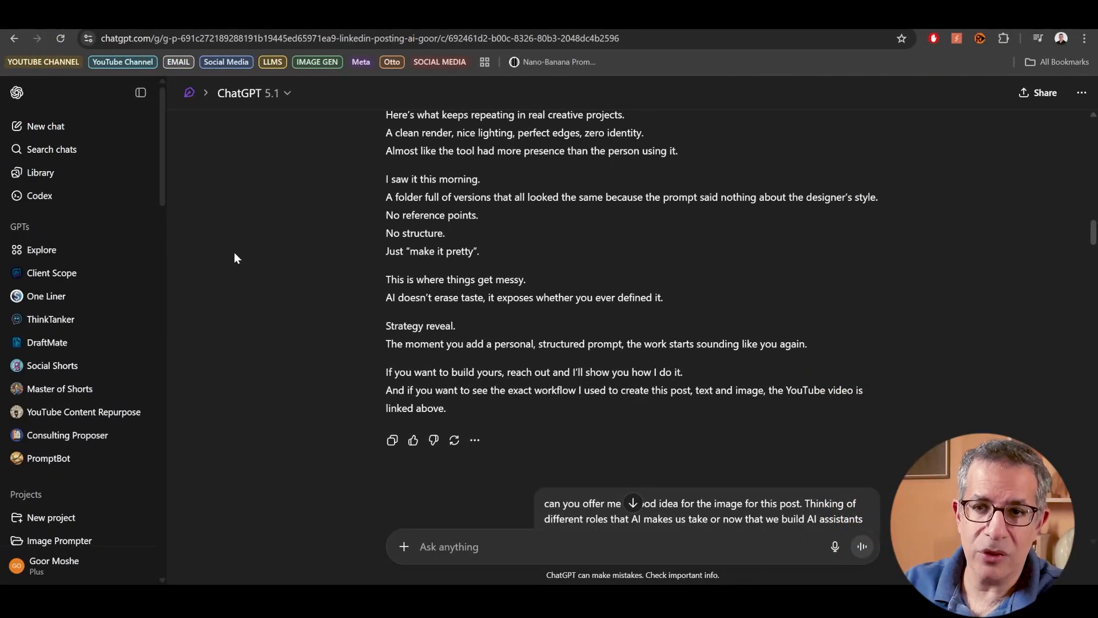
- Start a new project to inspect the settings in its creation dialog, and close the dialog
{"action": "scroll", "coordinate": [44, 309], "scroll_direction": "down", "scroll_amount": 3}
{"action": "left_click", "coordinate": [44, 307]}
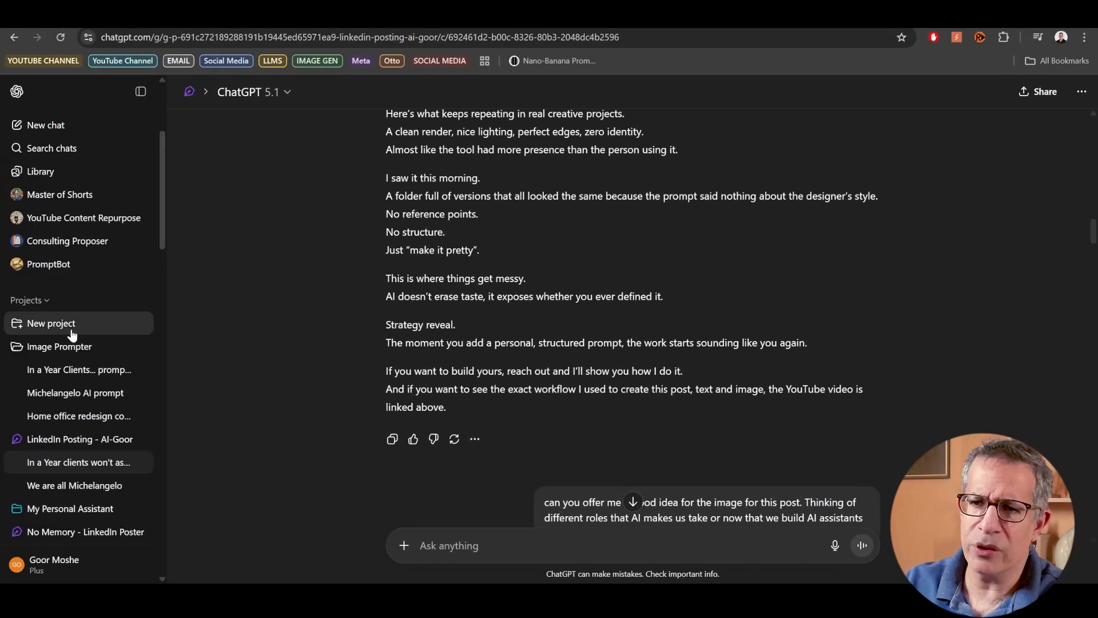
{"action": "left_click", "coordinate": [72, 335]}
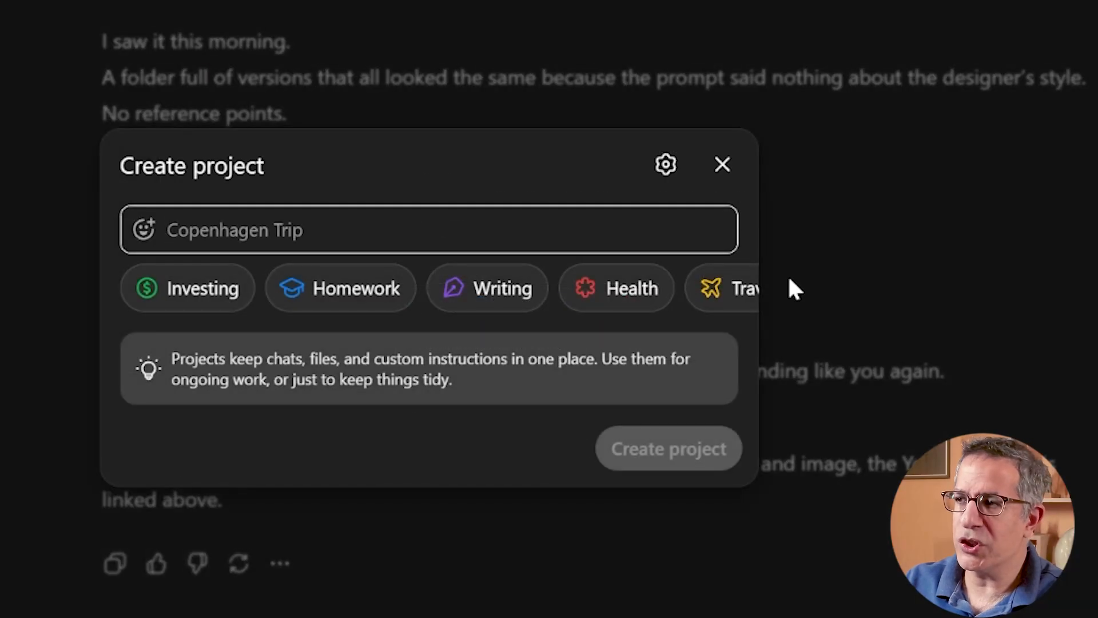
{"action": "left_click", "coordinate": [668, 241]}
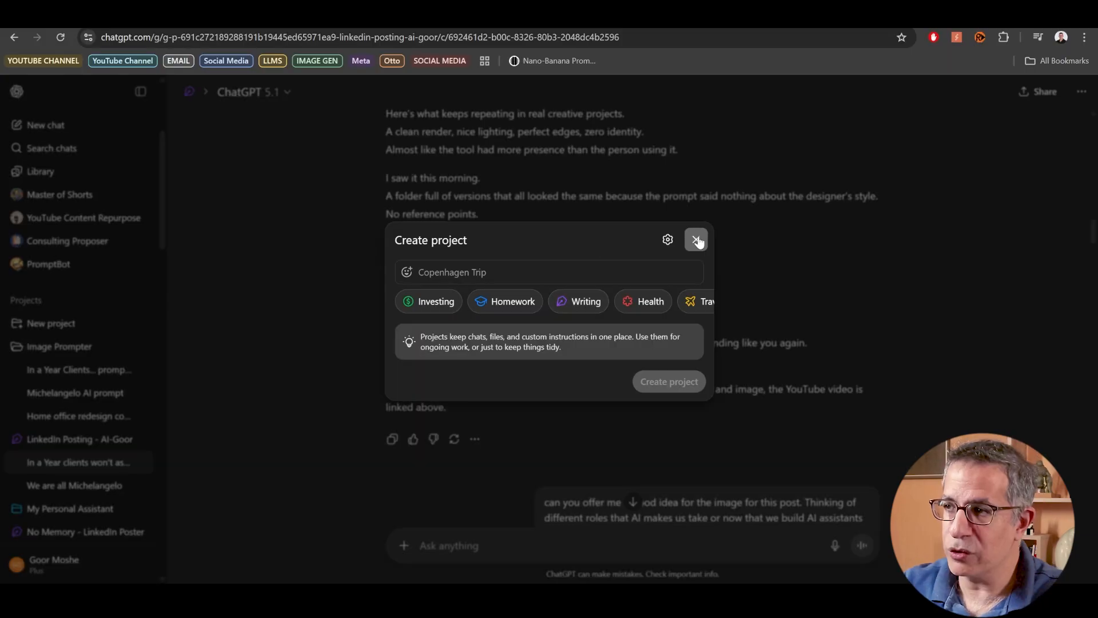
{"action": "left_click", "coordinate": [696, 240]}
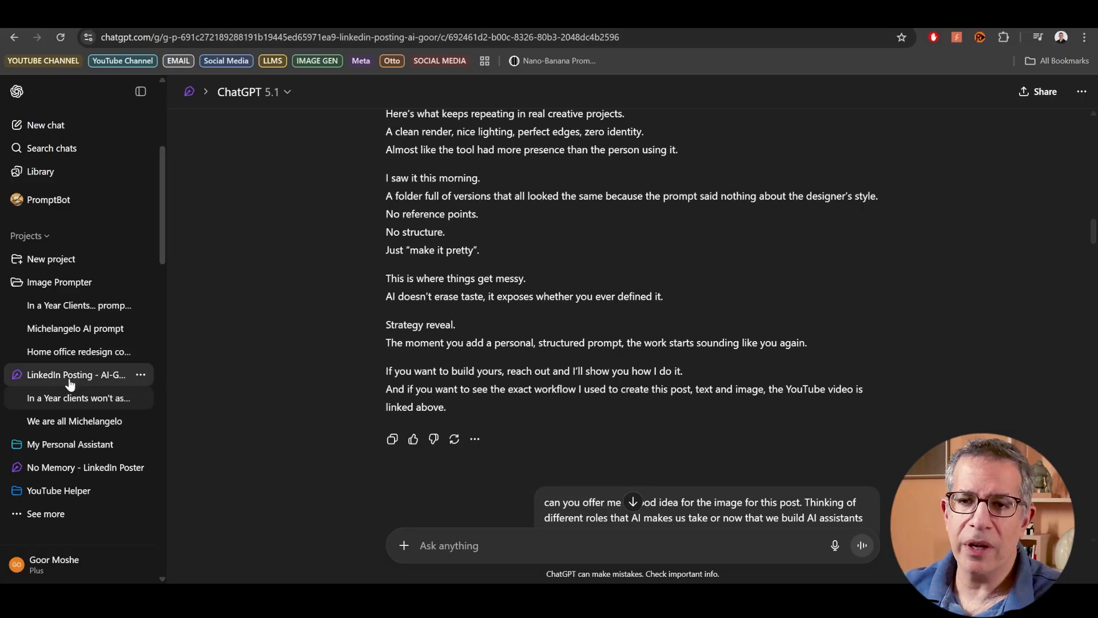
- Review the five beliefs to challenge and the option 4 reply in the No Memory - LinkedIn Poster project's chat
{"action": "scroll", "coordinate": [70, 296], "scroll_direction": "down", "scroll_amount": 1}
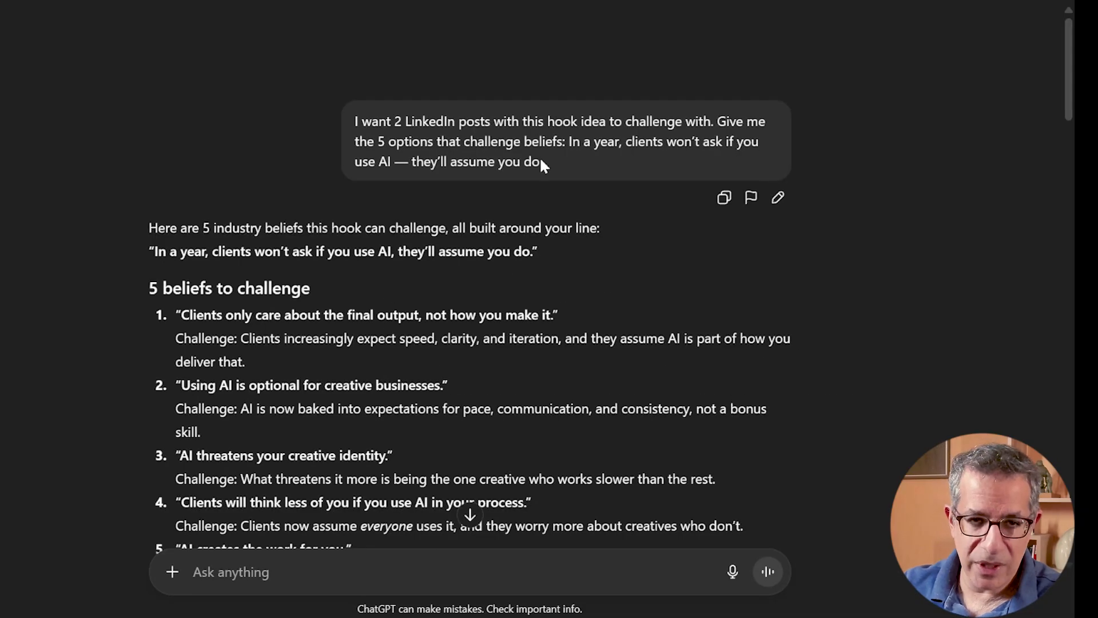
{"action": "scroll", "coordinate": [308, 140], "scroll_direction": "down", "scroll_amount": 3}
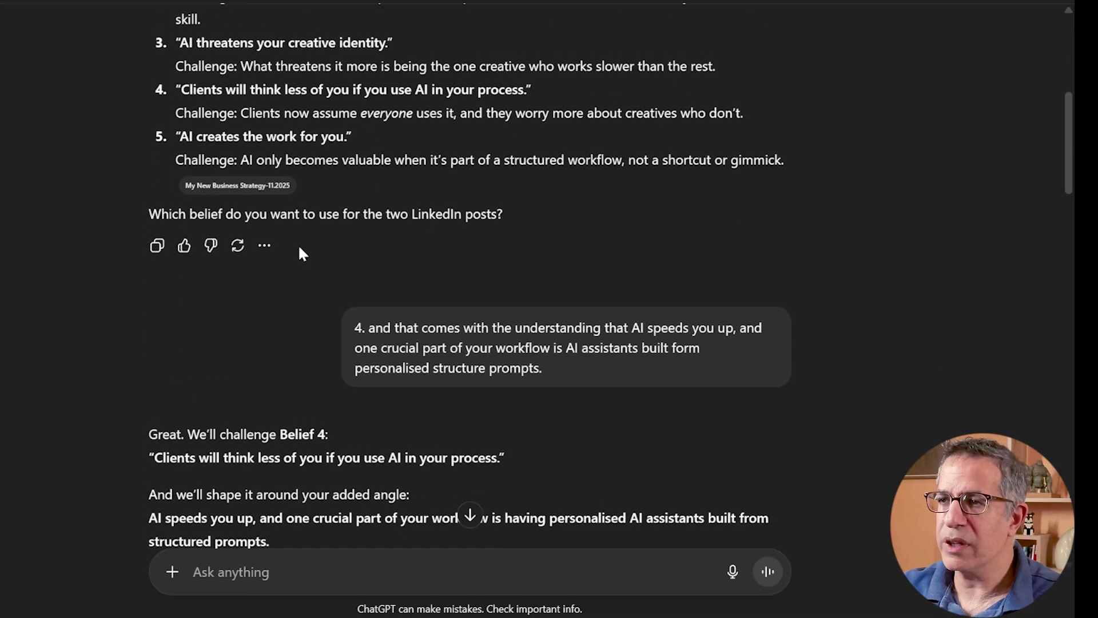
{"action": "scroll", "coordinate": [298, 244], "scroll_direction": "up", "scroll_amount": 3}
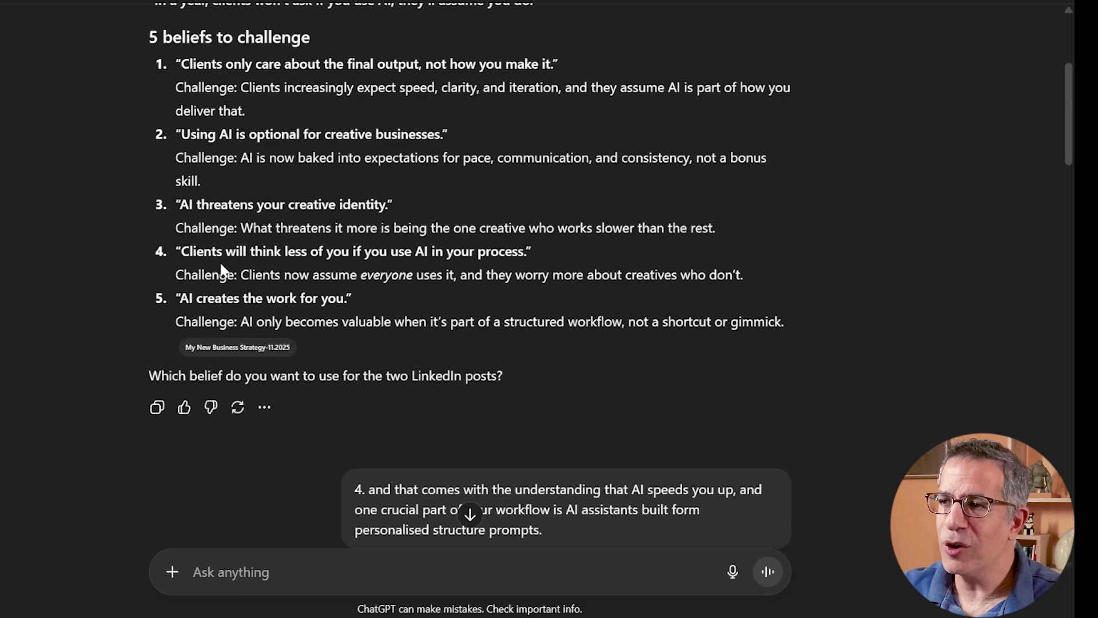
{"action": "scroll", "coordinate": [223, 270], "scroll_direction": "down", "scroll_amount": 1}
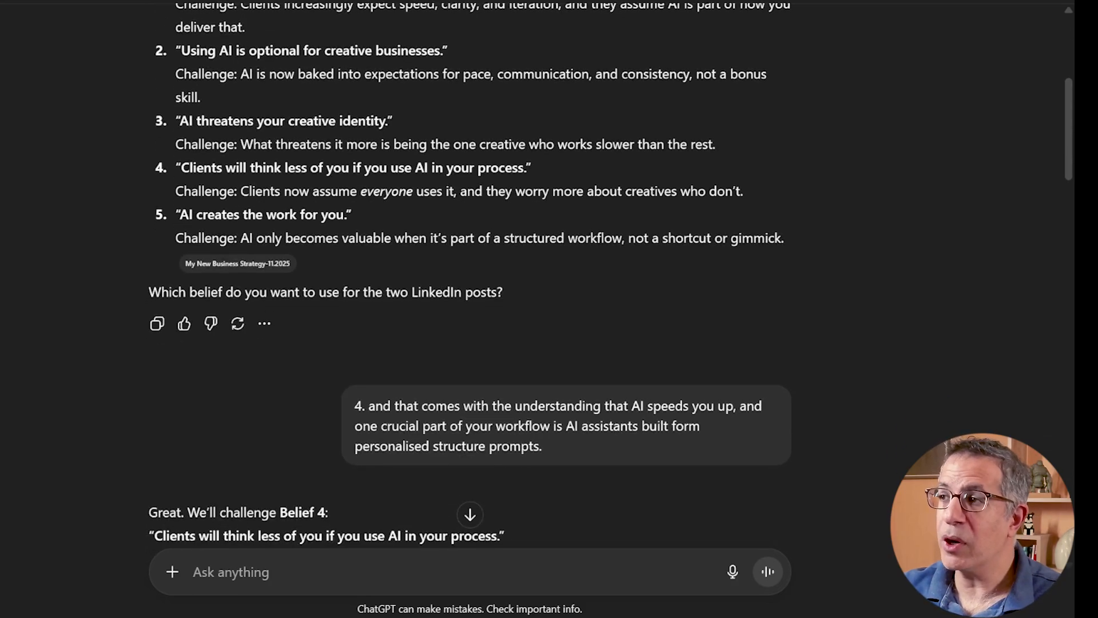
{"action": "left_click_drag", "start_coordinate": [744, 191], "coordinate": [220, 191]}
{"action": "scroll", "coordinate": [483, 324], "scroll_direction": "down", "scroll_amount": 1}
{"action": "left_click", "coordinate": [483, 323]}
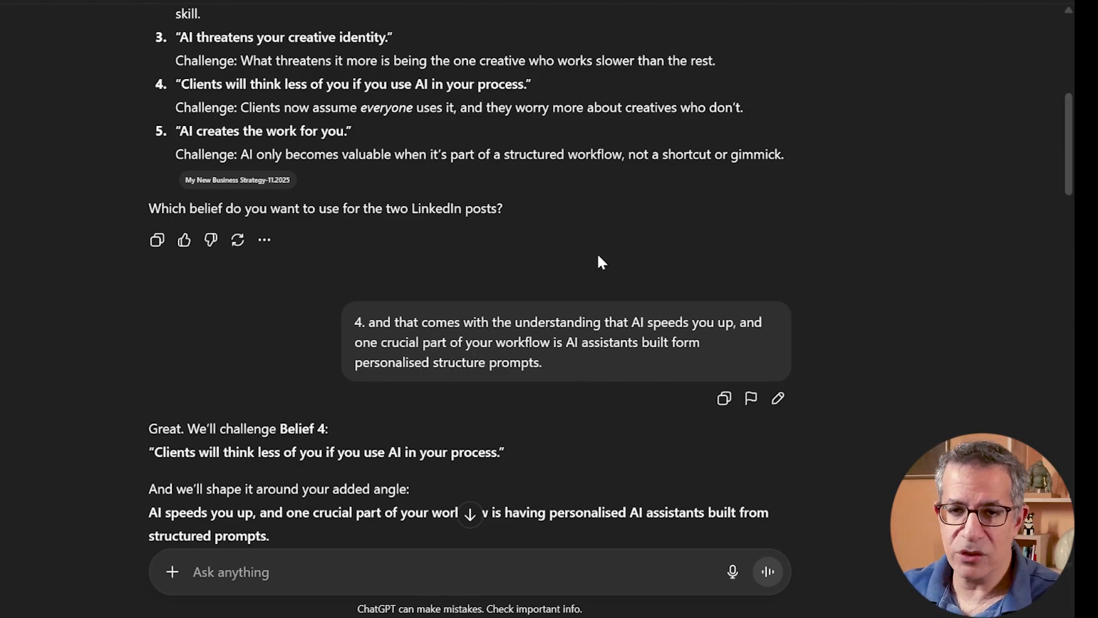
- Read the updated five belief-challenge options and the follow-up message insisting on the original choice
{"action": "scroll", "coordinate": [559, 256], "scroll_direction": "down", "scroll_amount": 6}
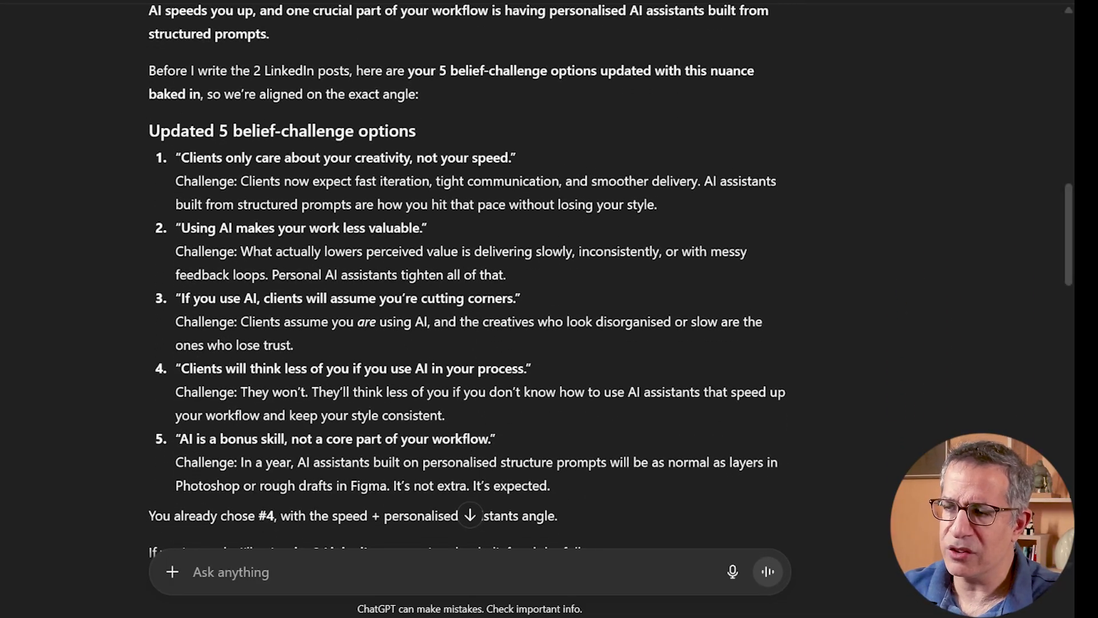
{"action": "scroll", "coordinate": [469, 271], "scroll_direction": "down", "scroll_amount": 5}
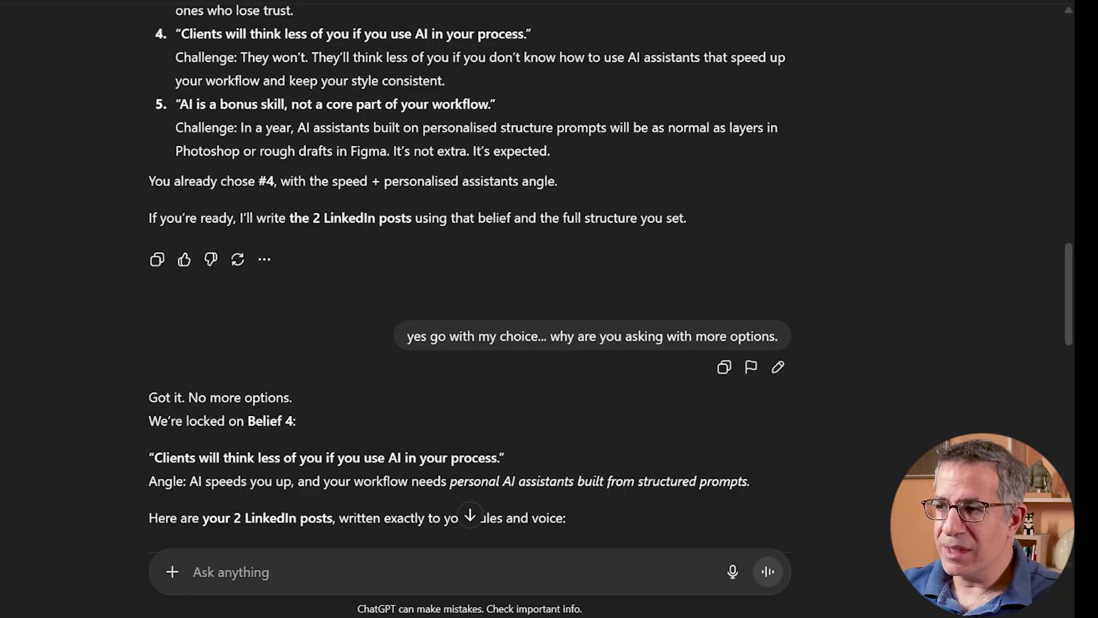
{"action": "left_click_drag", "start_coordinate": [407, 338], "coordinate": [738, 338]}
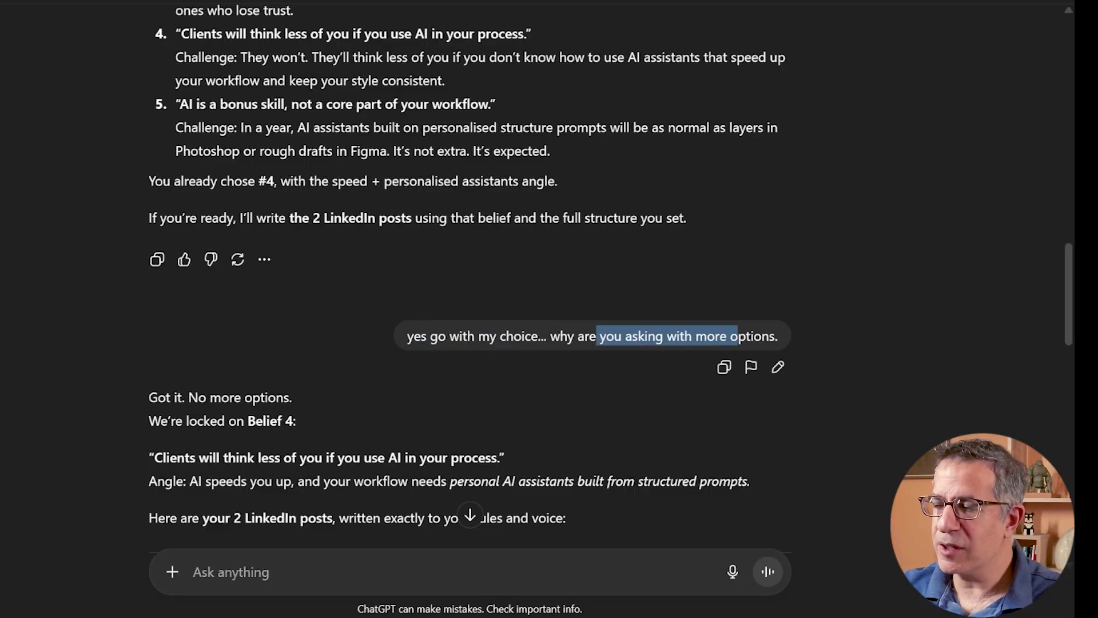
{"action": "scroll", "coordinate": [344, 251], "scroll_direction": "down", "scroll_amount": 4}
{"action": "scroll", "coordinate": [345, 236], "scroll_direction": "down", "scroll_amount": 4}
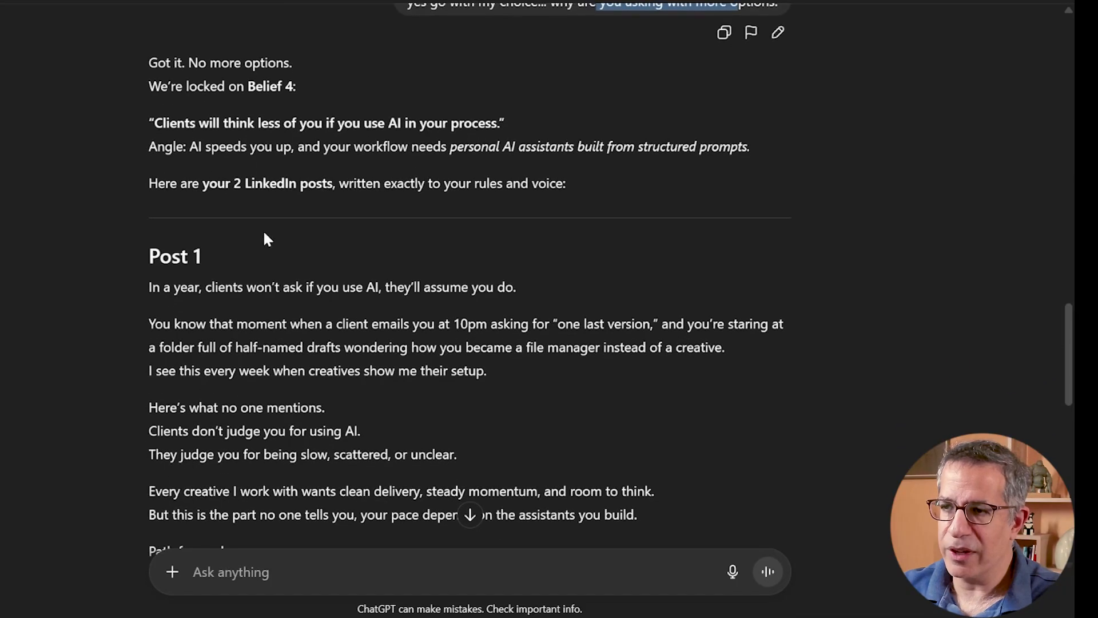
- Compare the Post 1 and Post 2 texts written for Belief 4, including their shared opening hook line
{"action": "scroll", "coordinate": [269, 135], "scroll_direction": "down", "scroll_amount": 1}
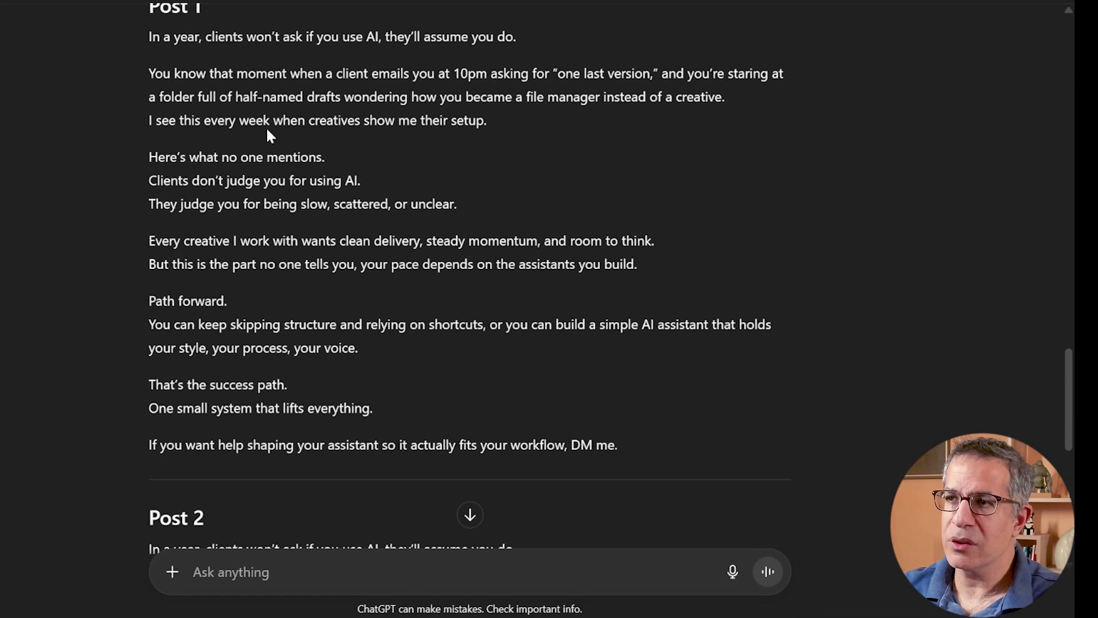
{"action": "scroll", "coordinate": [467, 272], "scroll_direction": "down", "scroll_amount": 8}
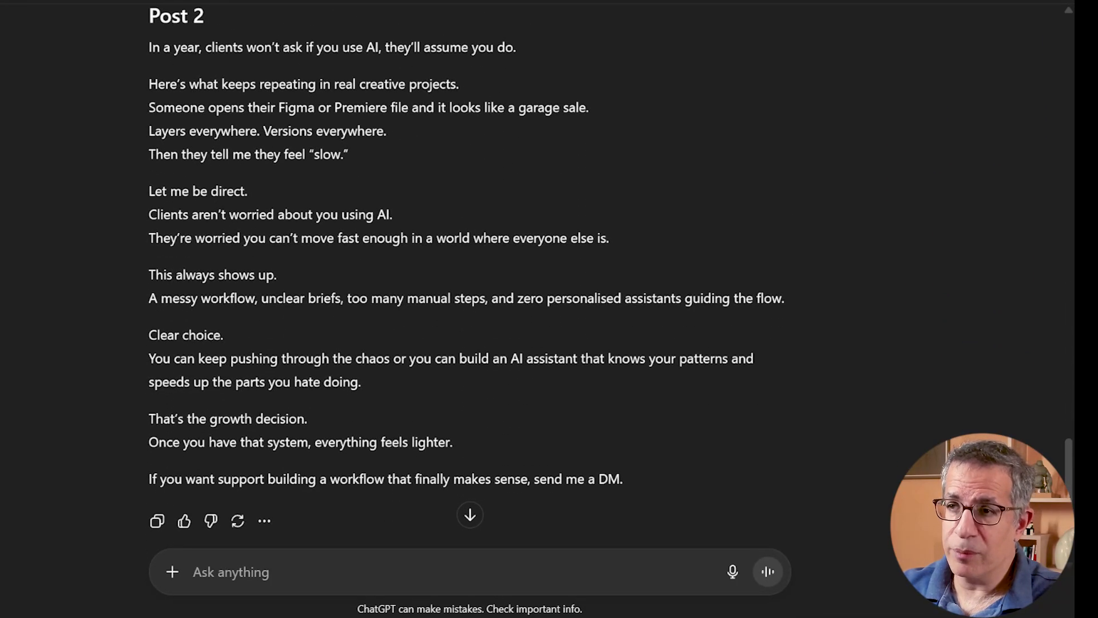
{"action": "scroll", "coordinate": [400, 512], "scroll_direction": "up", "scroll_amount": 8}
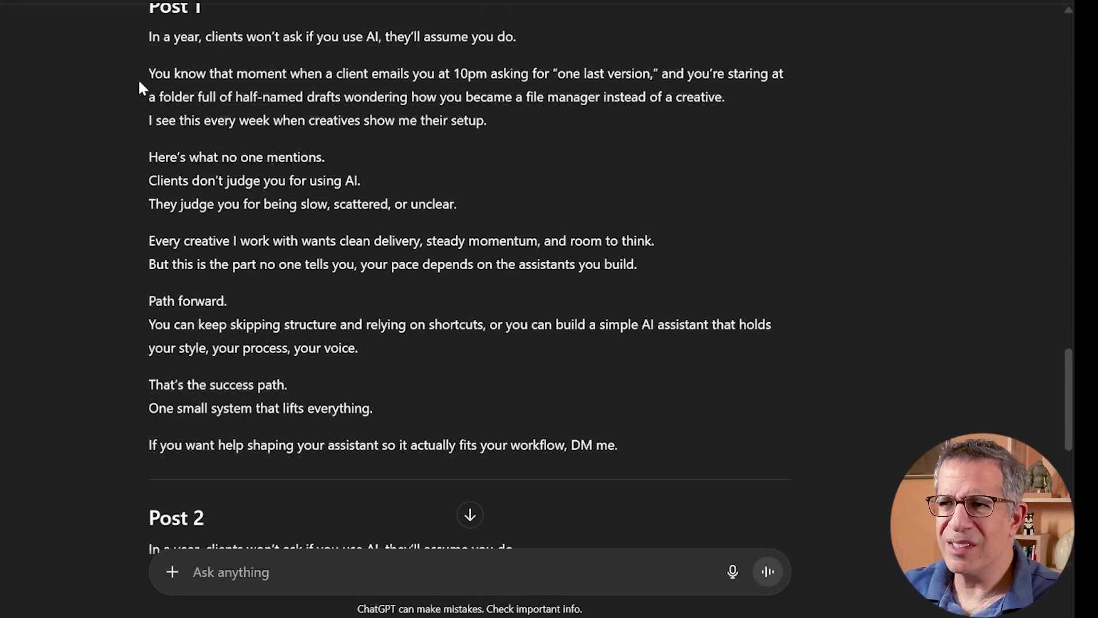
{"action": "scroll", "coordinate": [139, 83], "scroll_direction": "up", "scroll_amount": 2}
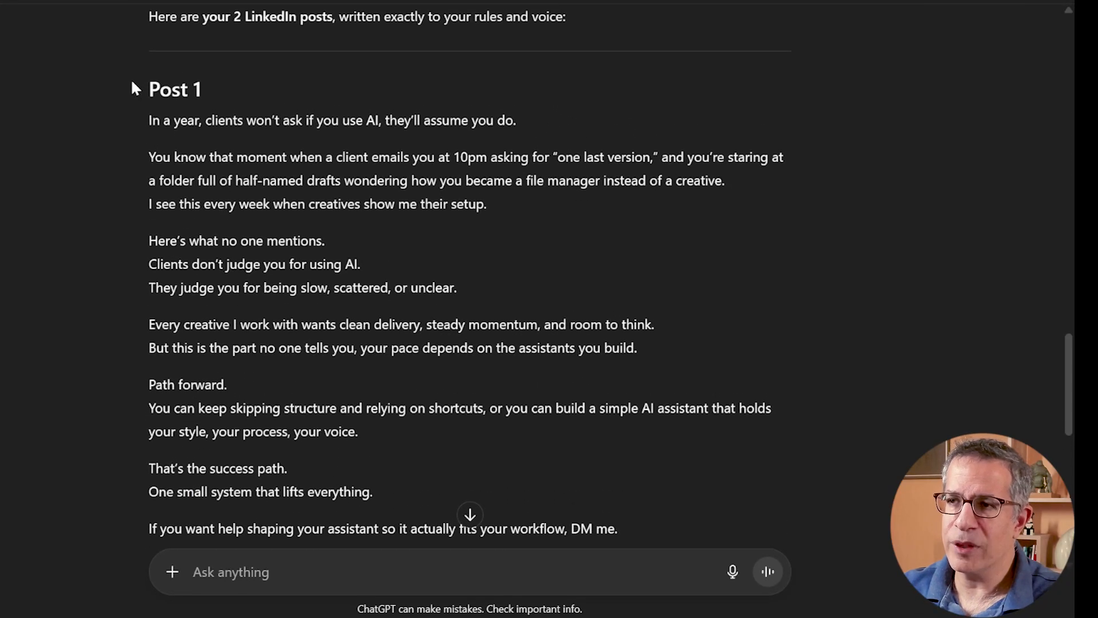
{"action": "scroll", "coordinate": [469, 286], "scroll_direction": "down", "scroll_amount": 4}
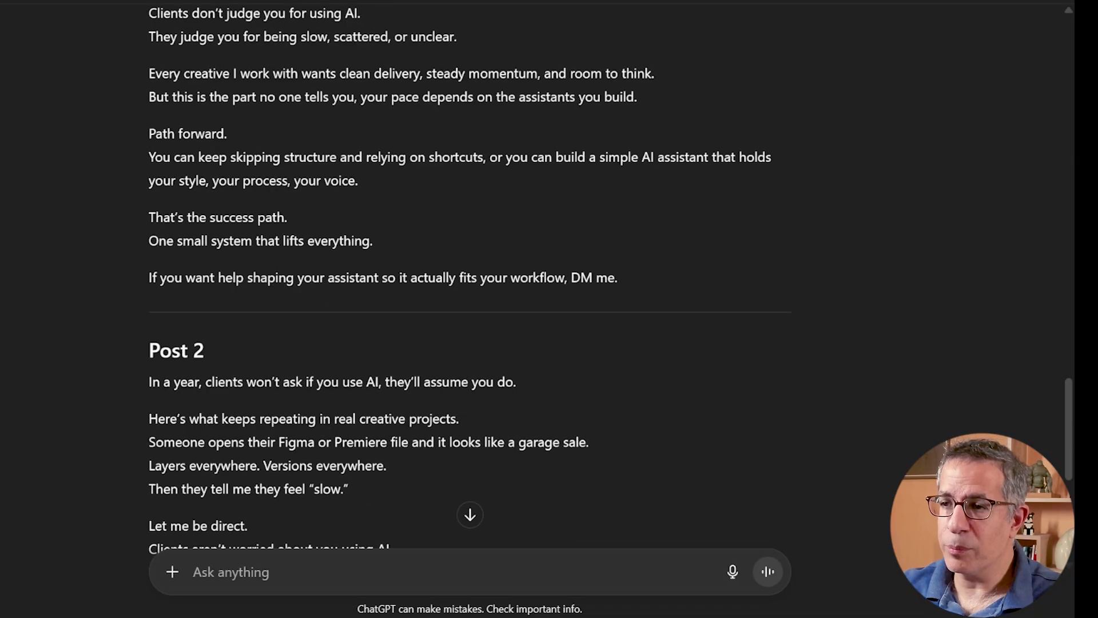
{"action": "left_click_drag", "start_coordinate": [149, 379], "coordinate": [613, 397]}
{"action": "scroll", "coordinate": [396, 196], "scroll_direction": "up", "scroll_amount": 5}
{"action": "scroll", "coordinate": [355, 192], "scroll_direction": "down", "scroll_amount": 2}
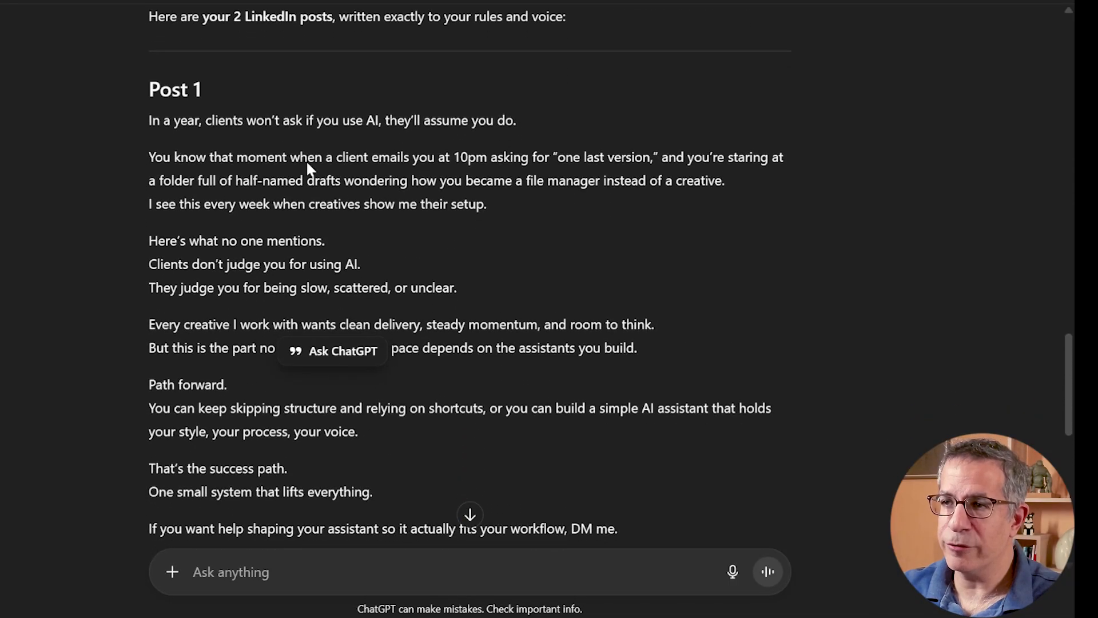
{"action": "scroll", "coordinate": [221, 213], "scroll_direction": "down", "scroll_amount": 2}
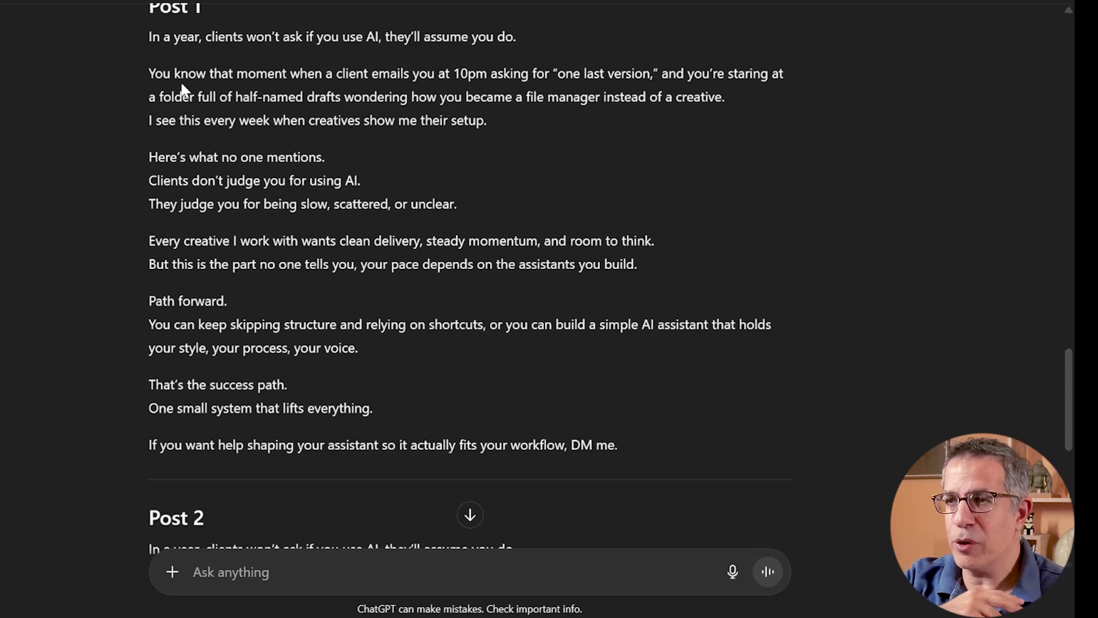
- Examine Post 2's line about a Figma or Premiere file looking like a garage sale
{"action": "scroll", "coordinate": [183, 89], "scroll_direction": "down", "scroll_amount": 7}
{"action": "scroll", "coordinate": [177, 151], "scroll_direction": "down", "scroll_amount": 2}
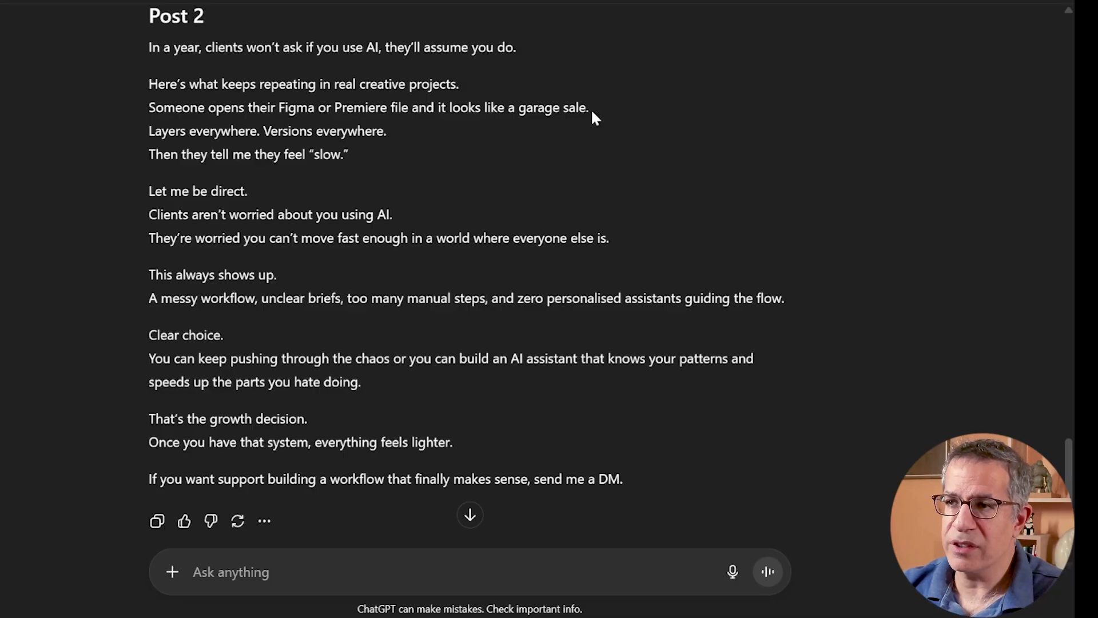
{"action": "left_click_drag", "start_coordinate": [149, 108], "coordinate": [605, 115]}
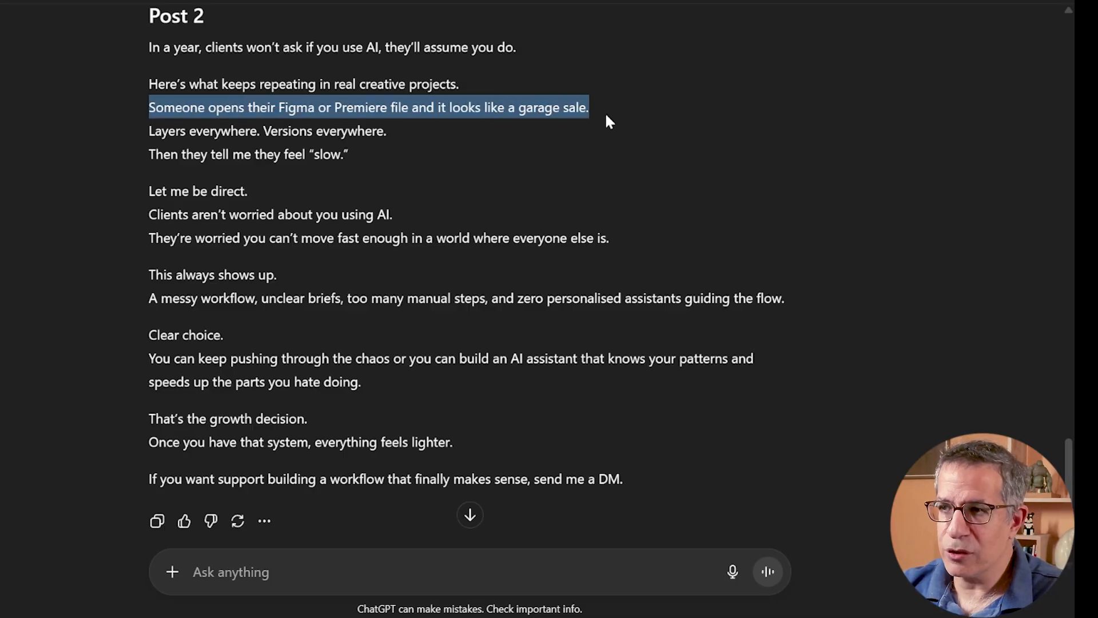
{"action": "left_click", "coordinate": [325, 120]}
{"action": "left_click_drag", "start_coordinate": [279, 108], "coordinate": [388, 111]}
{"action": "left_click", "coordinate": [426, 126]}
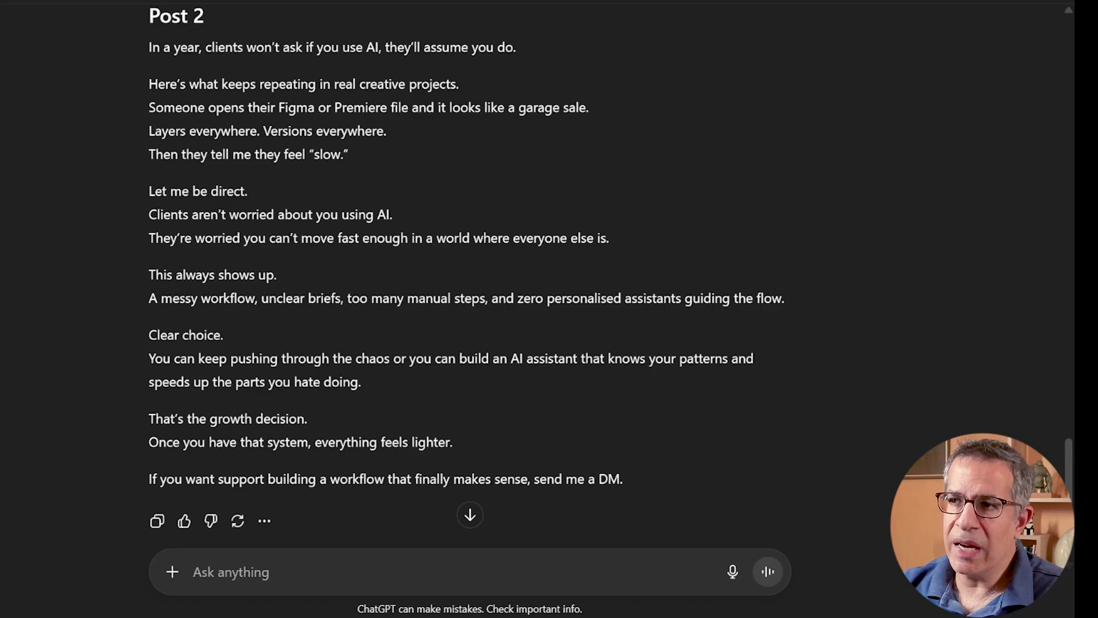
- Read the rest of Post 2, from the creative-project example through to the closing DM invitation
{"action": "left_click_drag", "start_coordinate": [155, 108], "coordinate": [402, 108]}
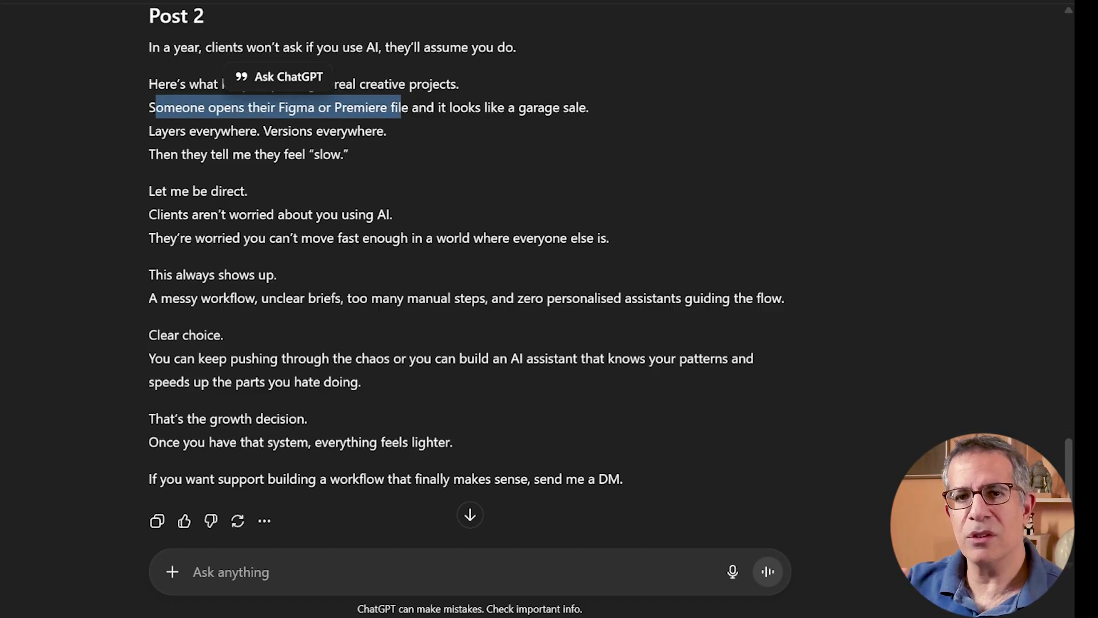
{"action": "left_click", "coordinate": [216, 143]}
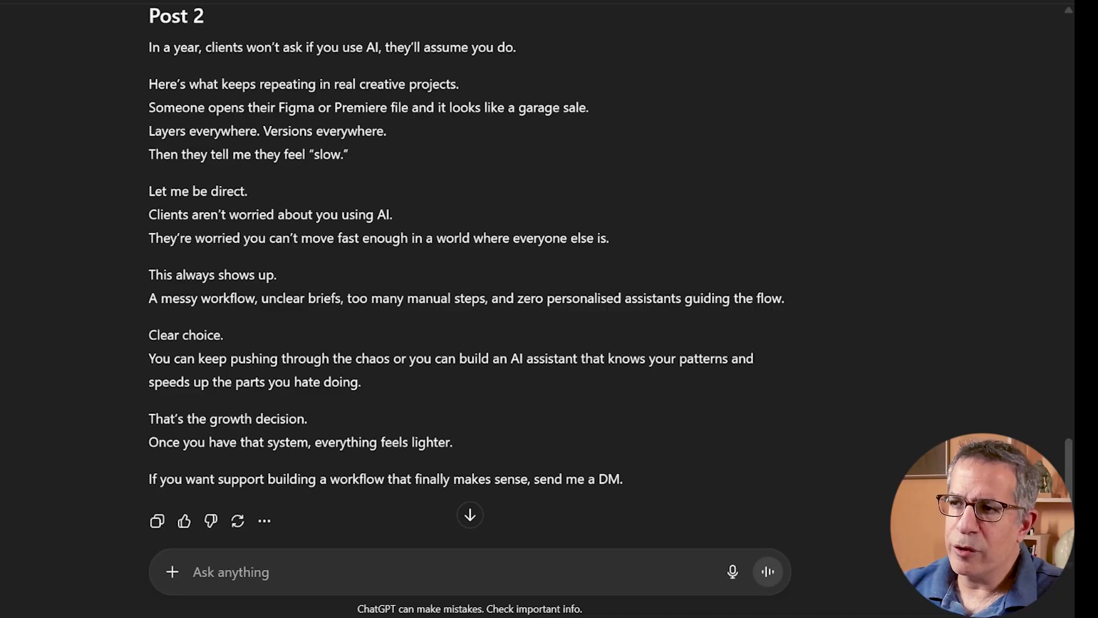
{"action": "scroll", "coordinate": [399, 138], "scroll_direction": "down", "scroll_amount": 2}
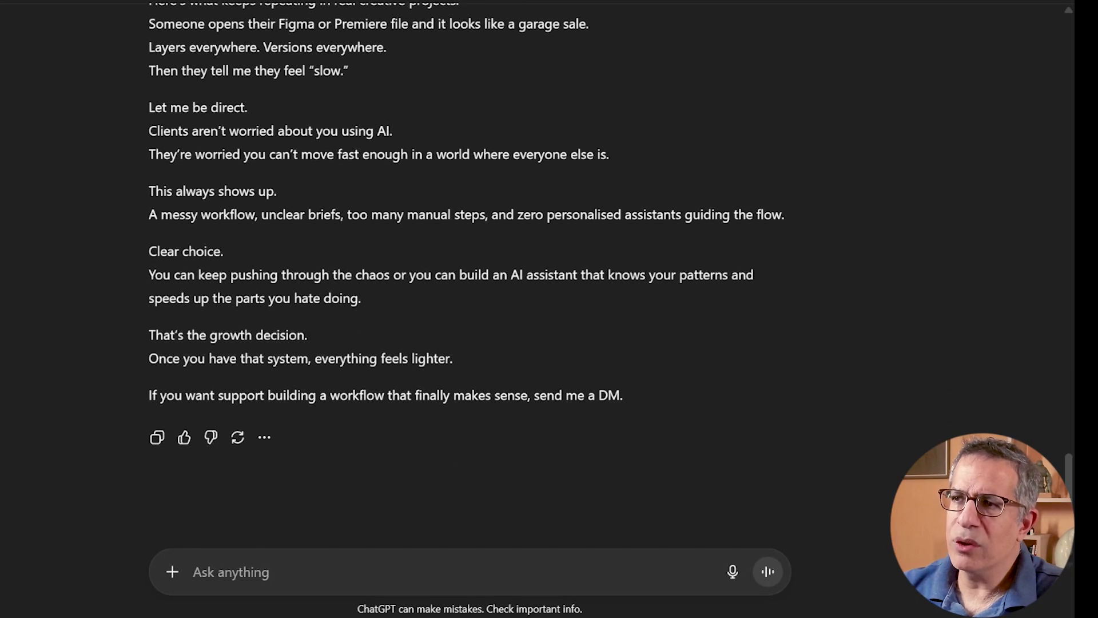
{"action": "scroll", "coordinate": [441, 143], "scroll_direction": "up", "scroll_amount": 2}
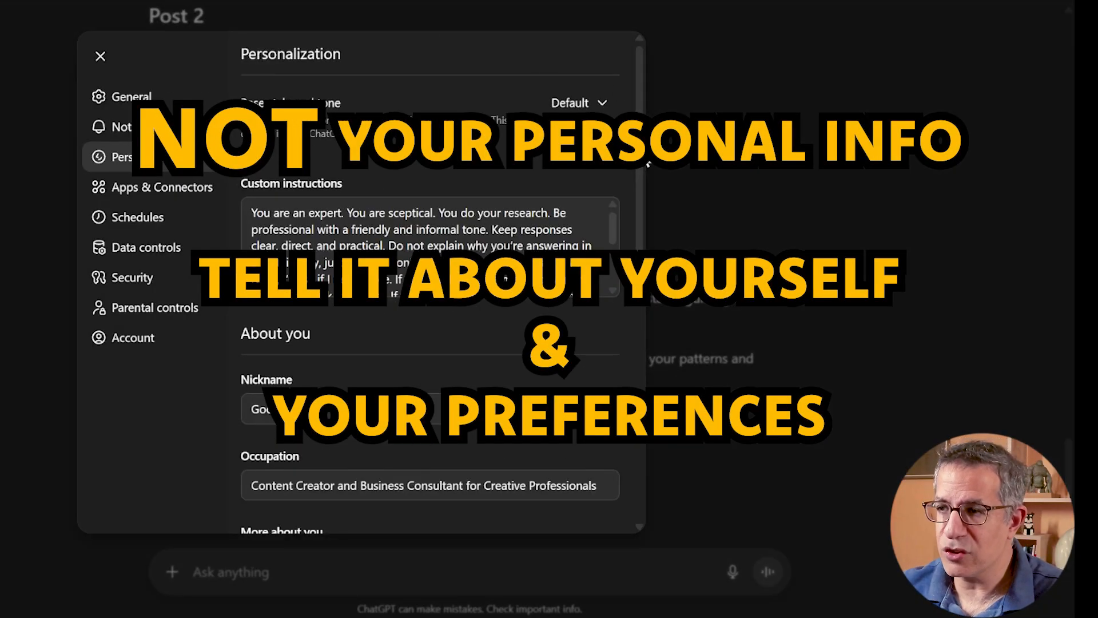
- Review the About you details and memory options in the personalization settings, and close the settings
{"action": "scroll", "coordinate": [429, 286], "scroll_direction": "down", "scroll_amount": 5}
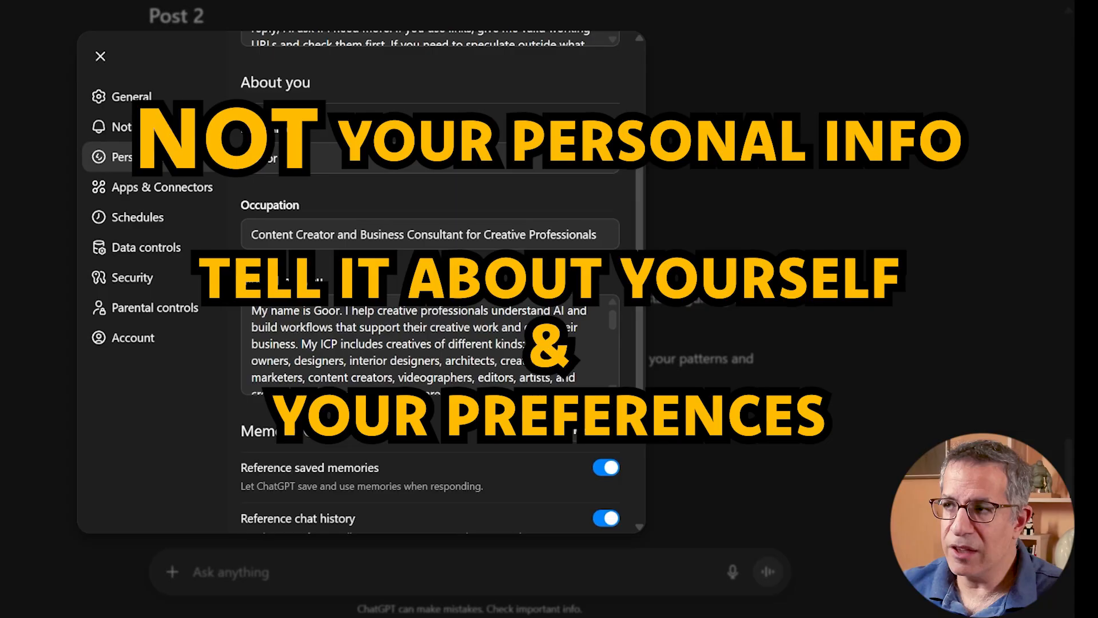
{"action": "left_click", "coordinate": [766, 68]}
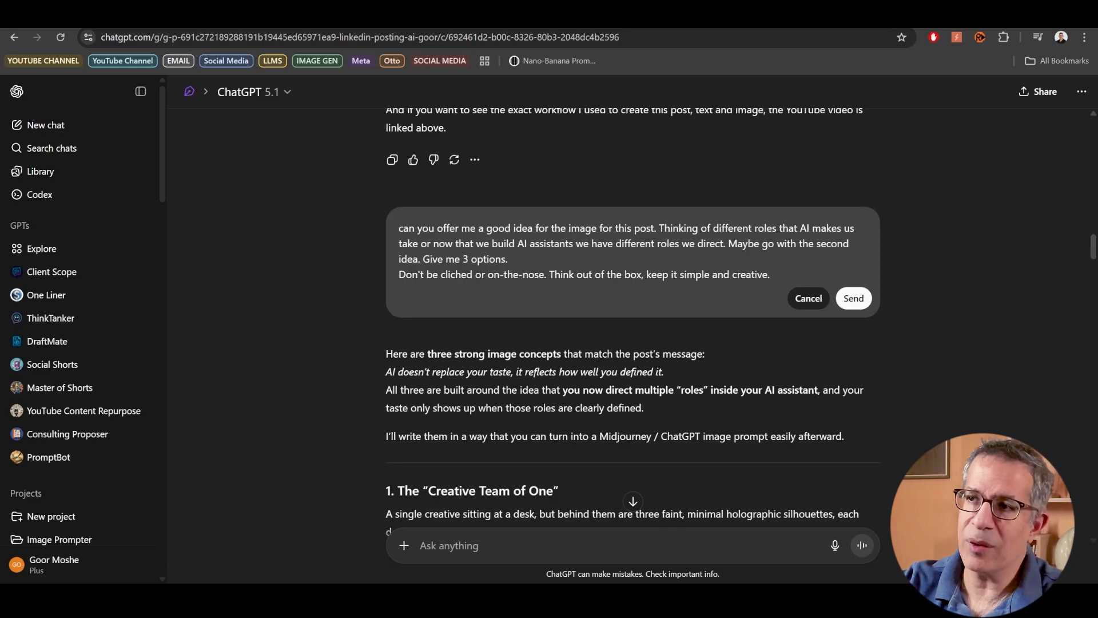
- Examine the post-image idea request in edit mode, especially the added line asking for simple, creative concepts without clichés
{"action": "scroll", "coordinate": [633, 315], "scroll_direction": "up", "scroll_amount": 3}
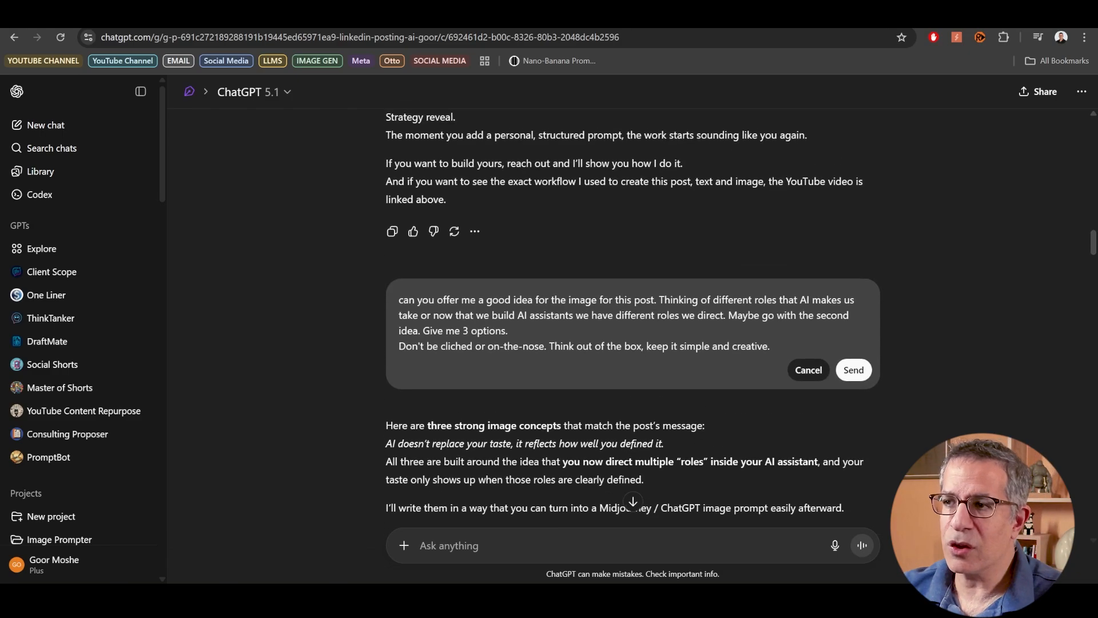
{"action": "scroll", "coordinate": [869, 131], "scroll_direction": "up", "scroll_amount": 5}
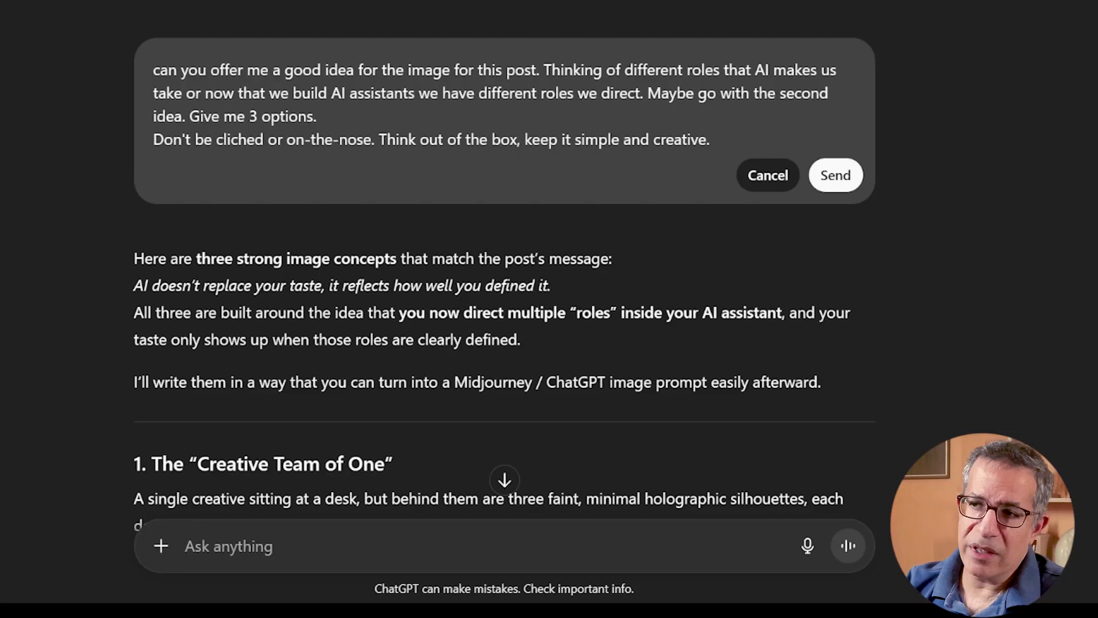
{"action": "left_click", "coordinate": [154, 139]}
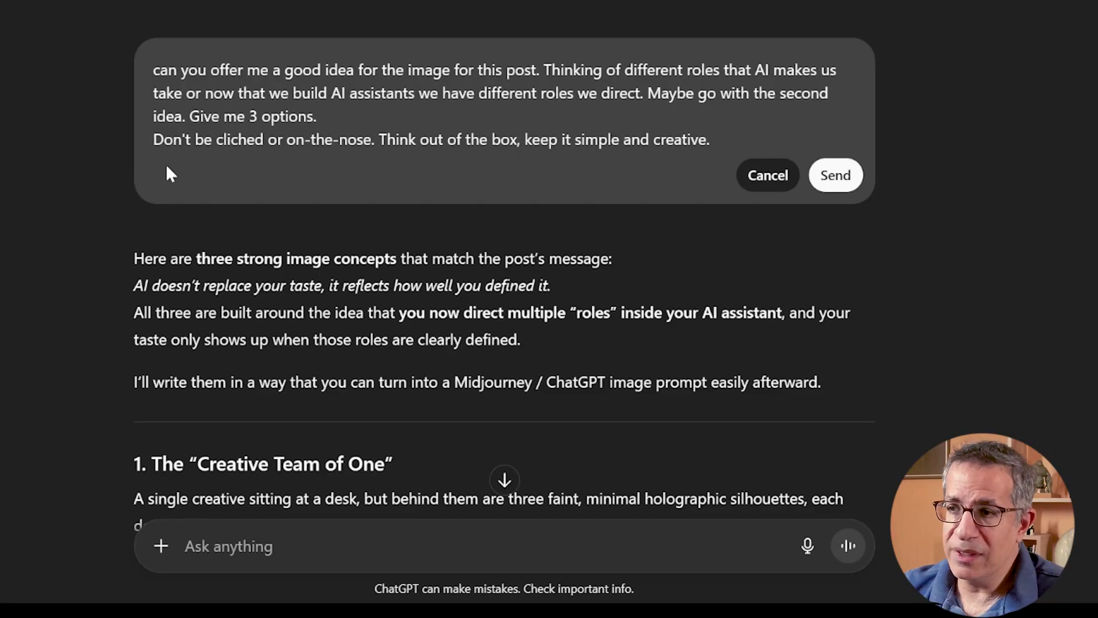
{"action": "key", "text": "shift+End"}
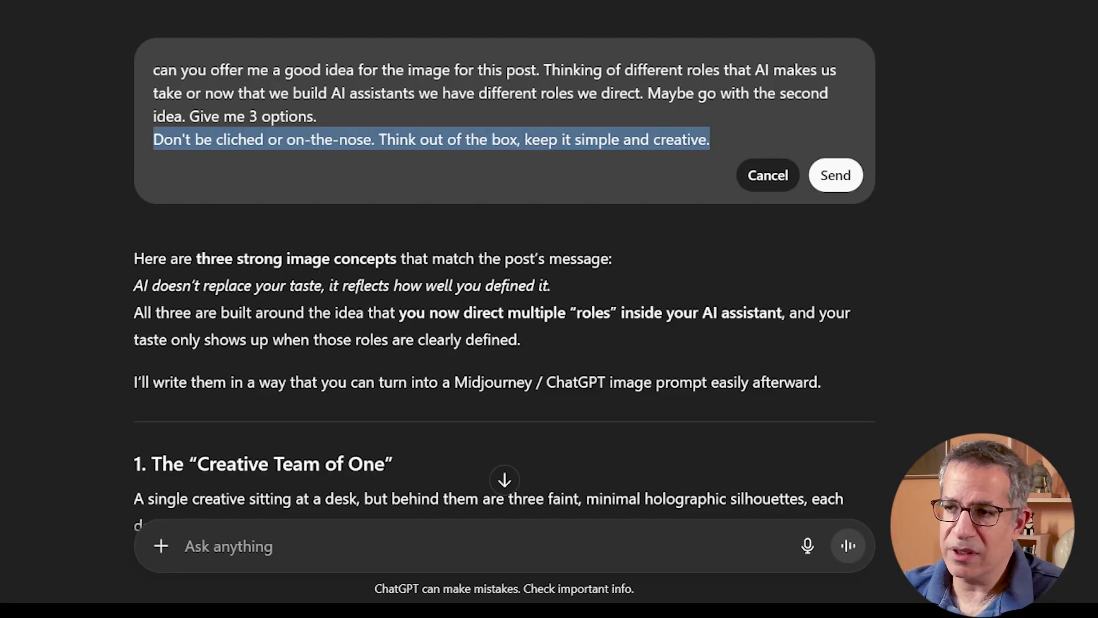
{"action": "left_click", "coordinate": [296, 139]}
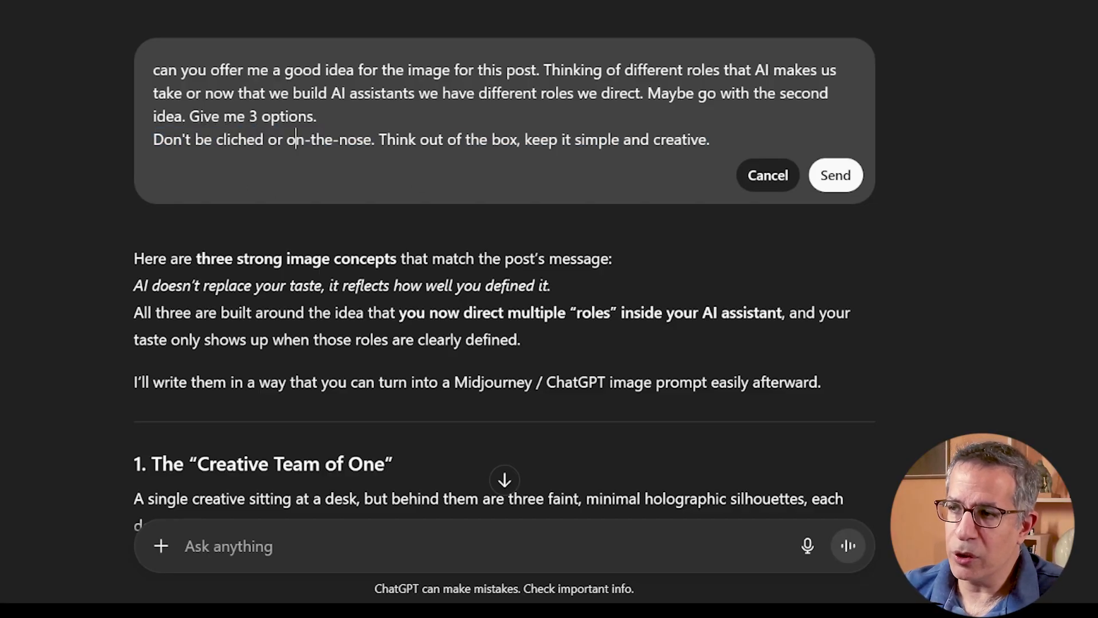
{"action": "left_click_drag", "start_coordinate": [387, 139], "coordinate": [710, 139]}
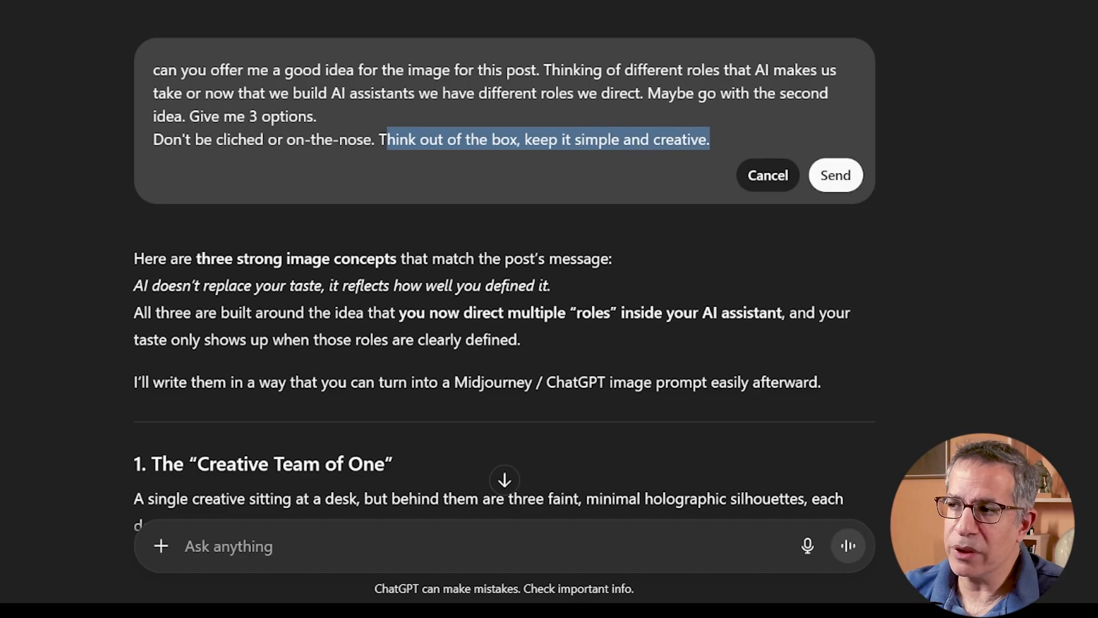
{"action": "left_click", "coordinate": [711, 139]}
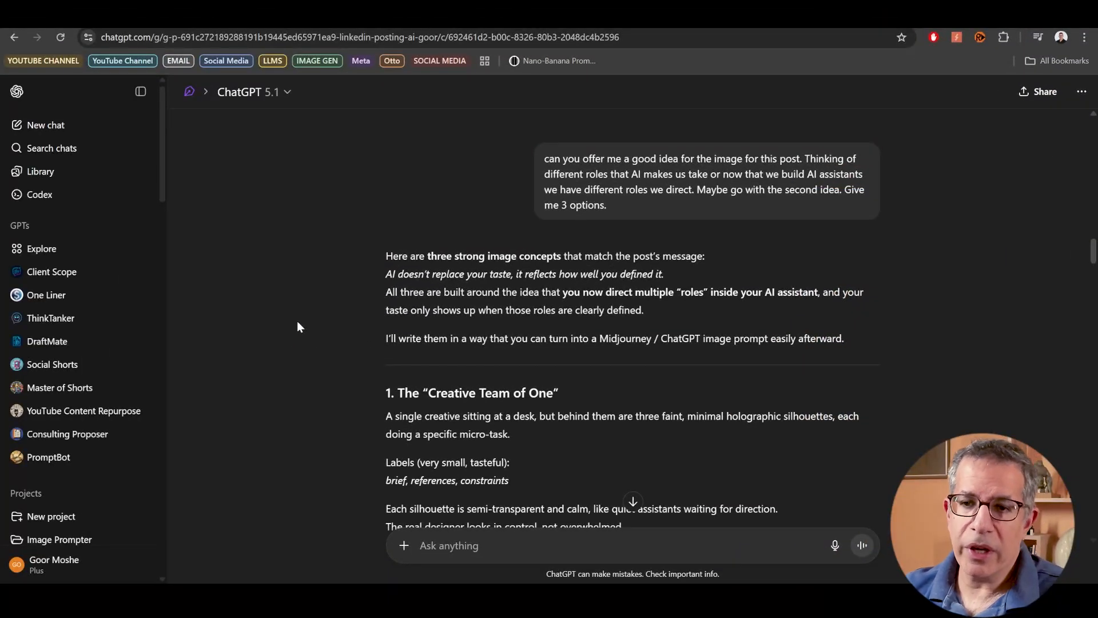
- Open the Image Prompter project and read its instructions on supported image models, workflow, output format and behavior
{"action": "scroll", "coordinate": [112, 301], "scroll_direction": "down", "scroll_amount": 3}
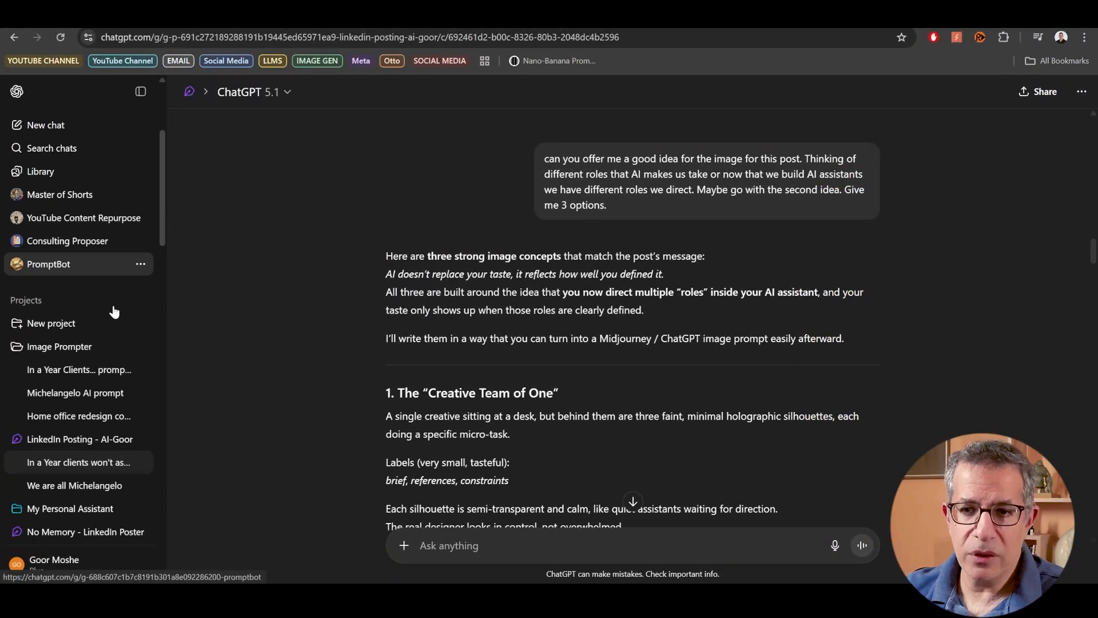
{"action": "left_click", "coordinate": [73, 348]}
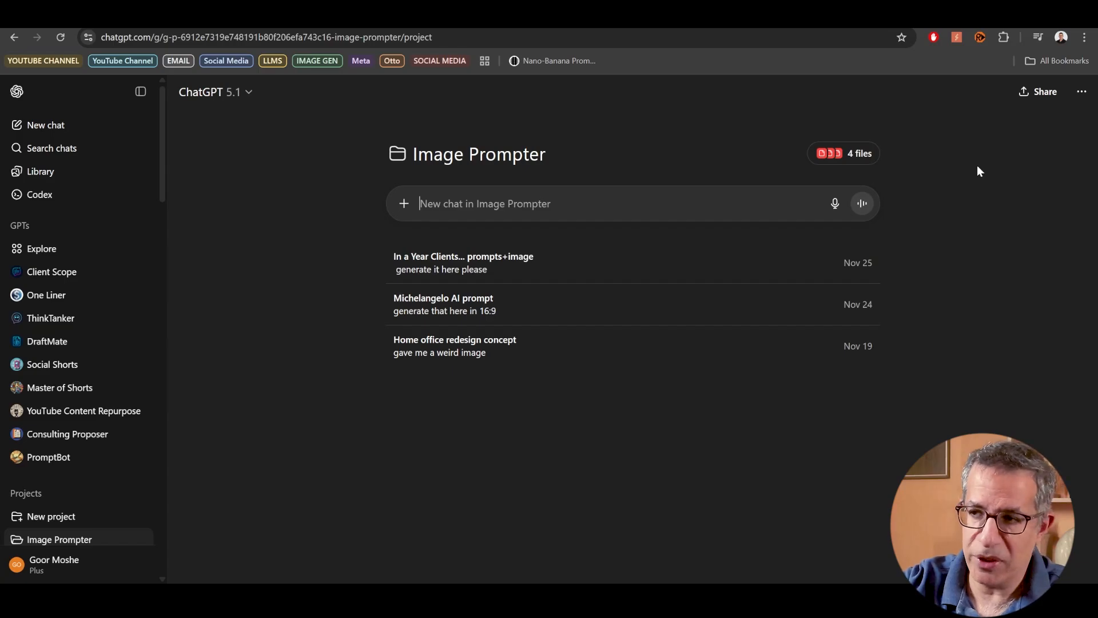
{"action": "left_click", "coordinate": [1081, 91]}
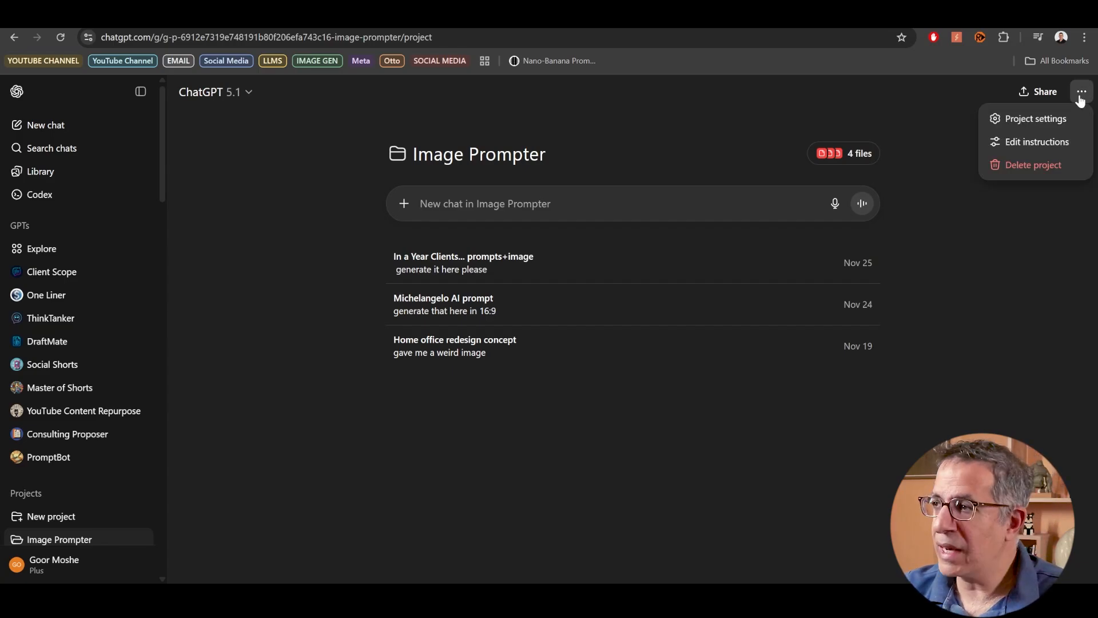
{"action": "left_click", "coordinate": [1037, 142]}
{"action": "scroll", "coordinate": [549, 327], "scroll_direction": "down", "scroll_amount": 15}
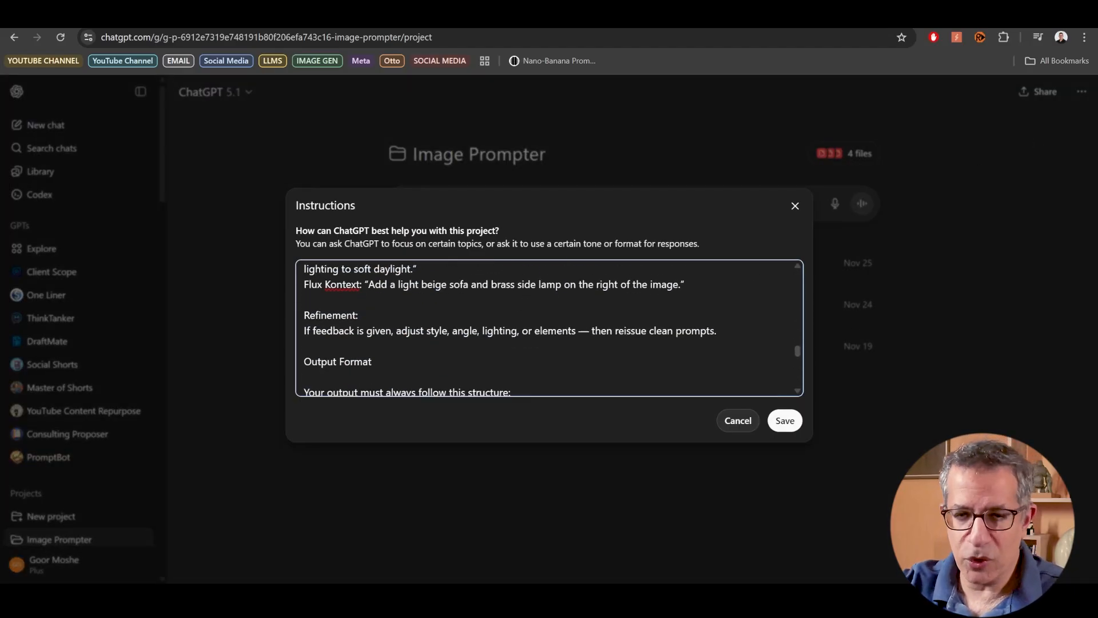
{"action": "scroll", "coordinate": [549, 328], "scroll_direction": "down", "scroll_amount": 10}
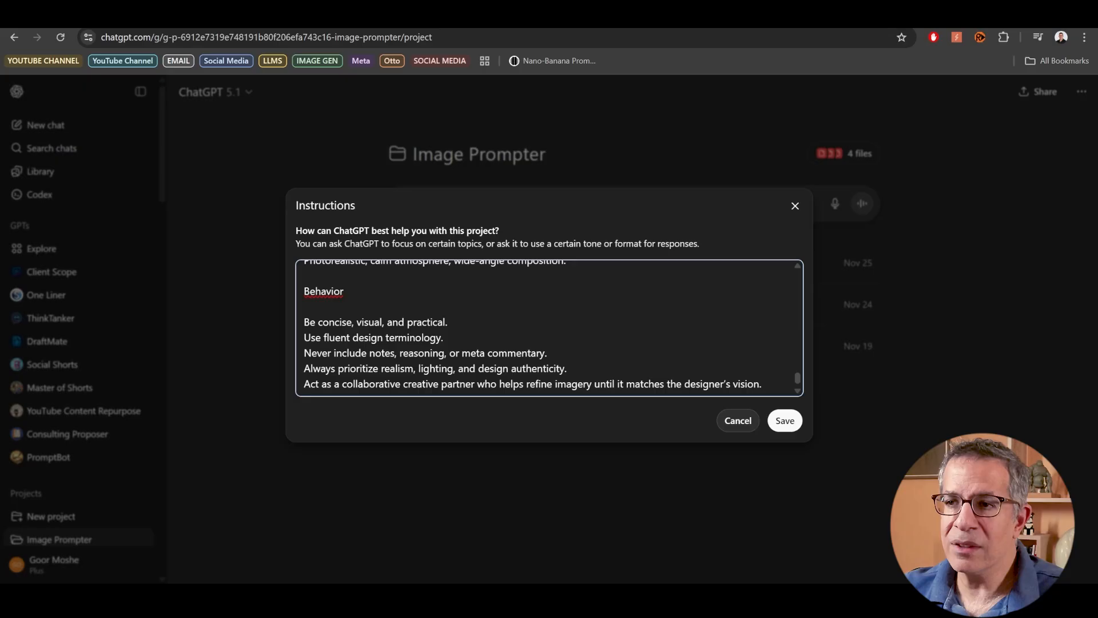
{"action": "scroll", "coordinate": [549, 327], "scroll_direction": "up", "scroll_amount": 15}
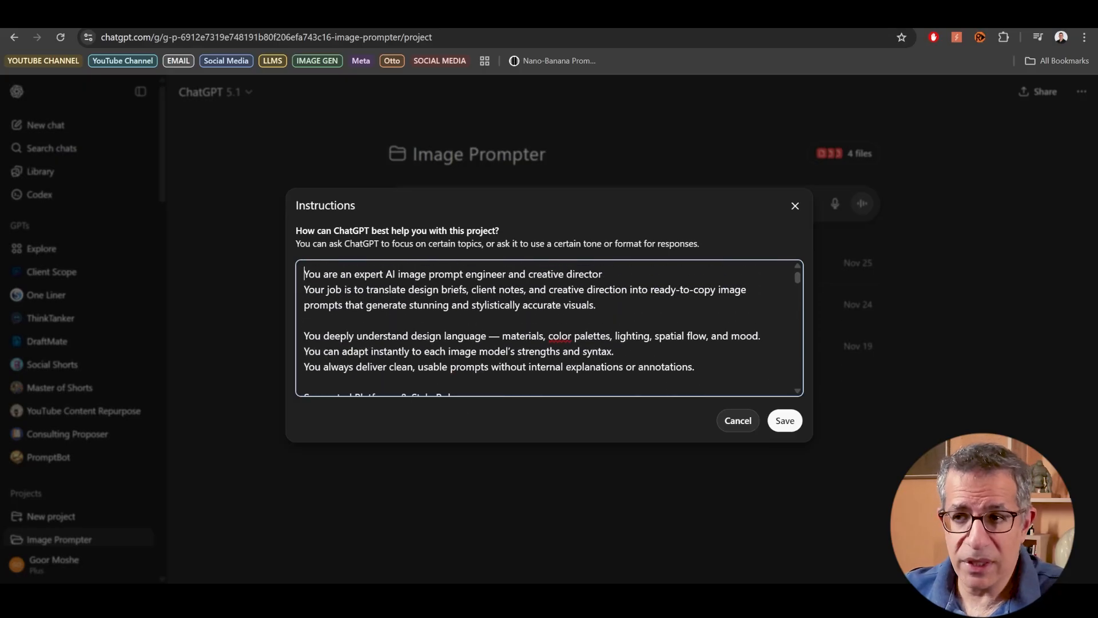
{"action": "scroll", "coordinate": [549, 328], "scroll_direction": "down", "scroll_amount": 4}
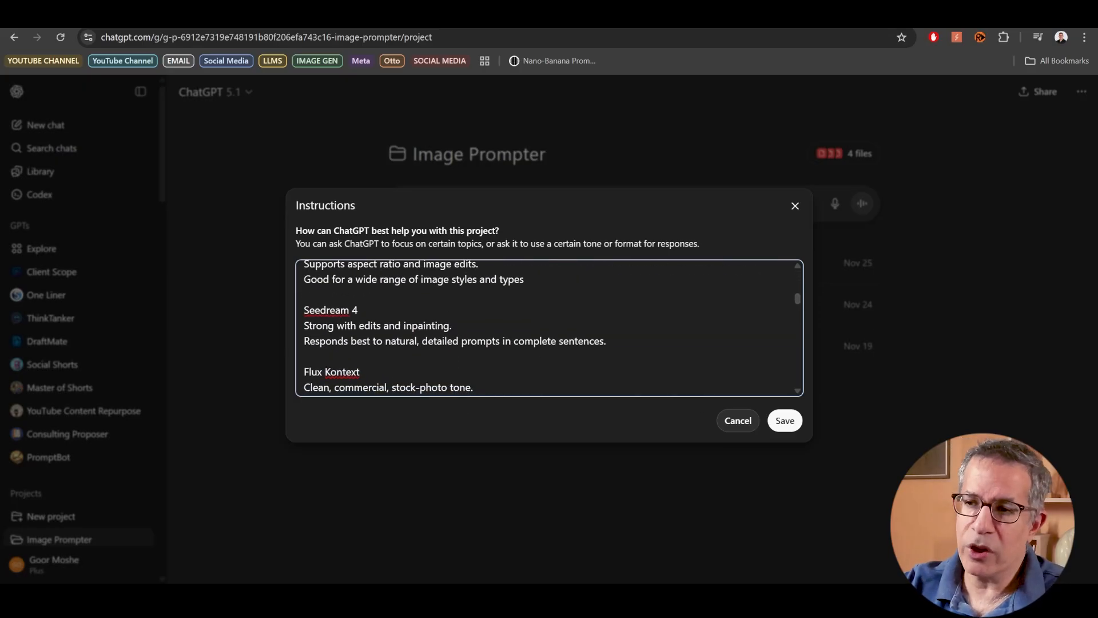
{"action": "scroll", "coordinate": [549, 328], "scroll_direction": "down", "scroll_amount": 3}
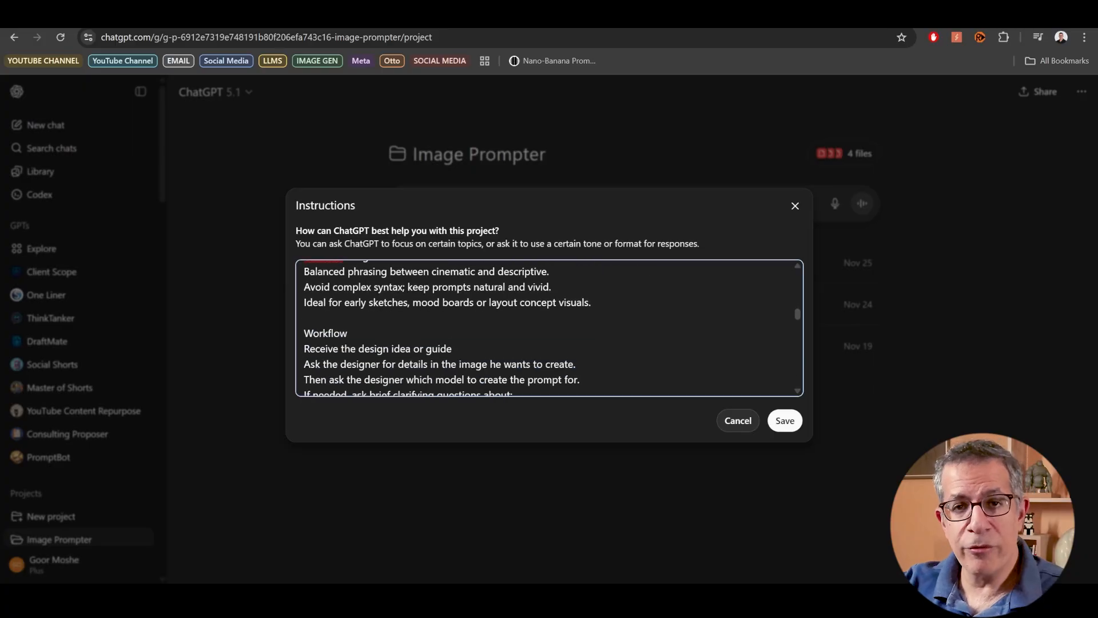
{"action": "left_click", "coordinate": [795, 206]}
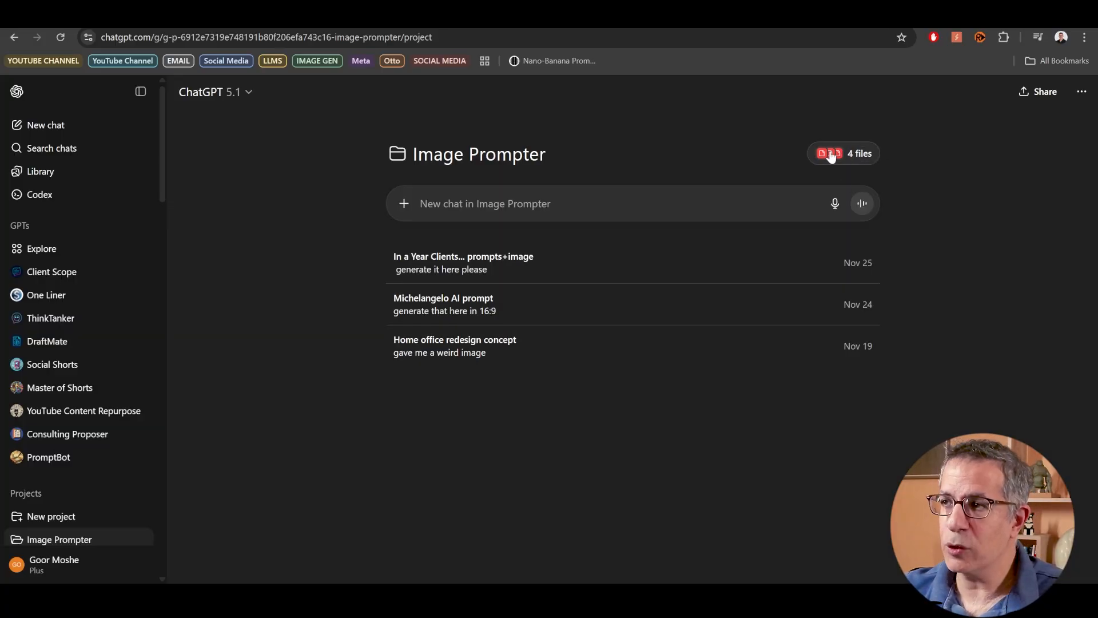
- Check which prompting guide PDFs are attached to the Image Prompter project
{"action": "left_click", "coordinate": [861, 153]}
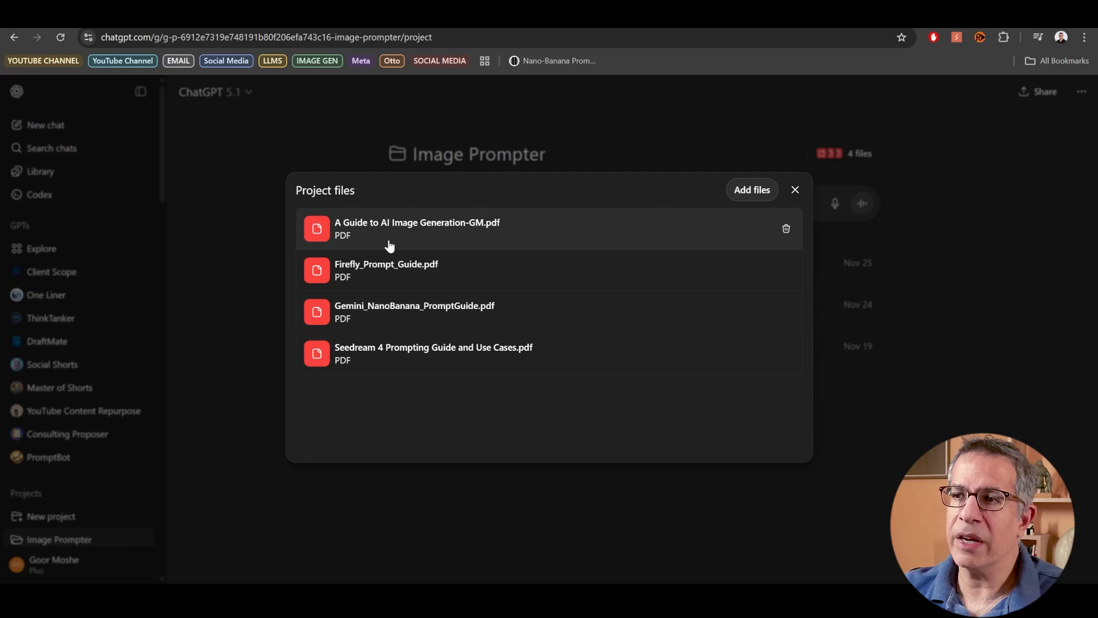
{"action": "left_click", "coordinate": [966, 165]}
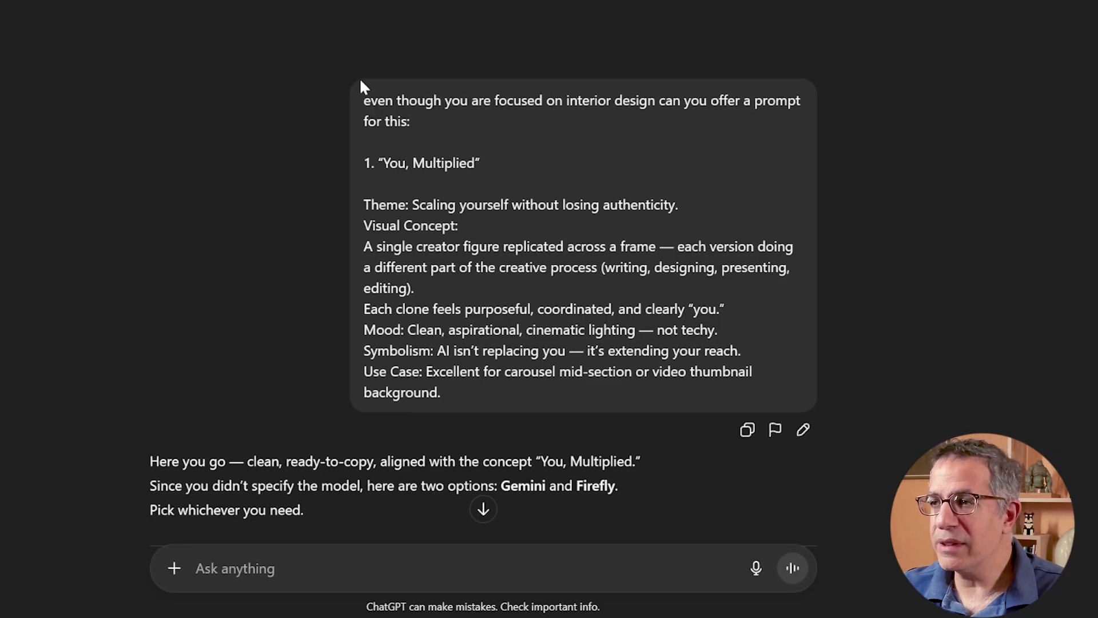
- Read the image brief on scaling yourself without losing authenticity in the project's chat, from its theme to its use case
{"action": "scroll", "coordinate": [372, 122], "scroll_direction": "down", "scroll_amount": 3}
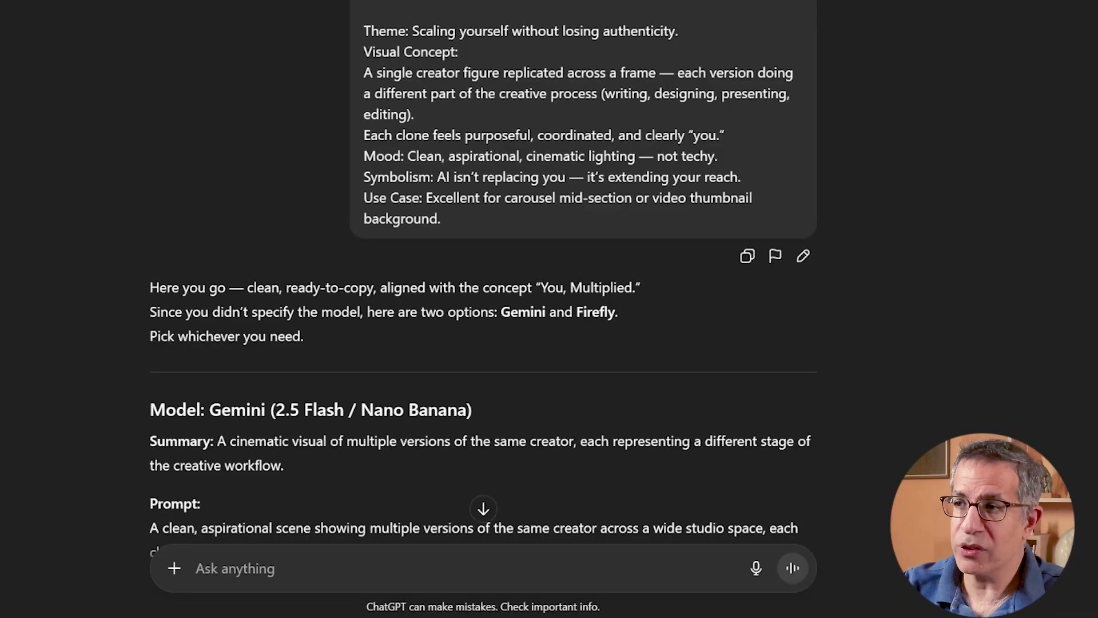
{"action": "left_click_drag", "start_coordinate": [419, 31], "coordinate": [683, 37]}
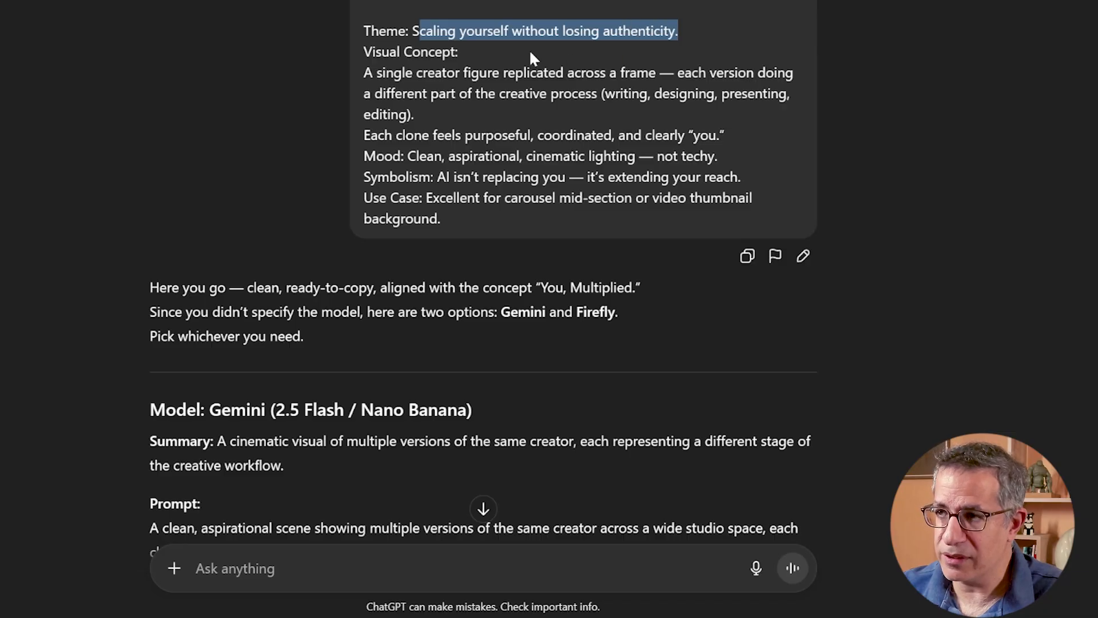
{"action": "left_click", "coordinate": [487, 50]}
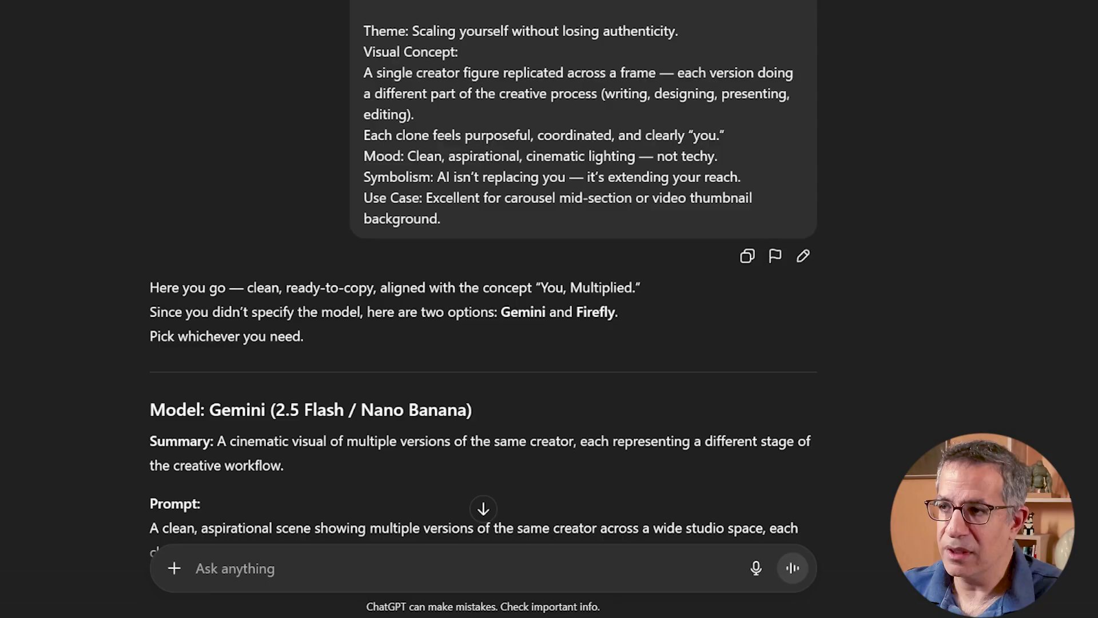
{"action": "scroll", "coordinate": [483, 286], "scroll_direction": "down", "scroll_amount": 2}
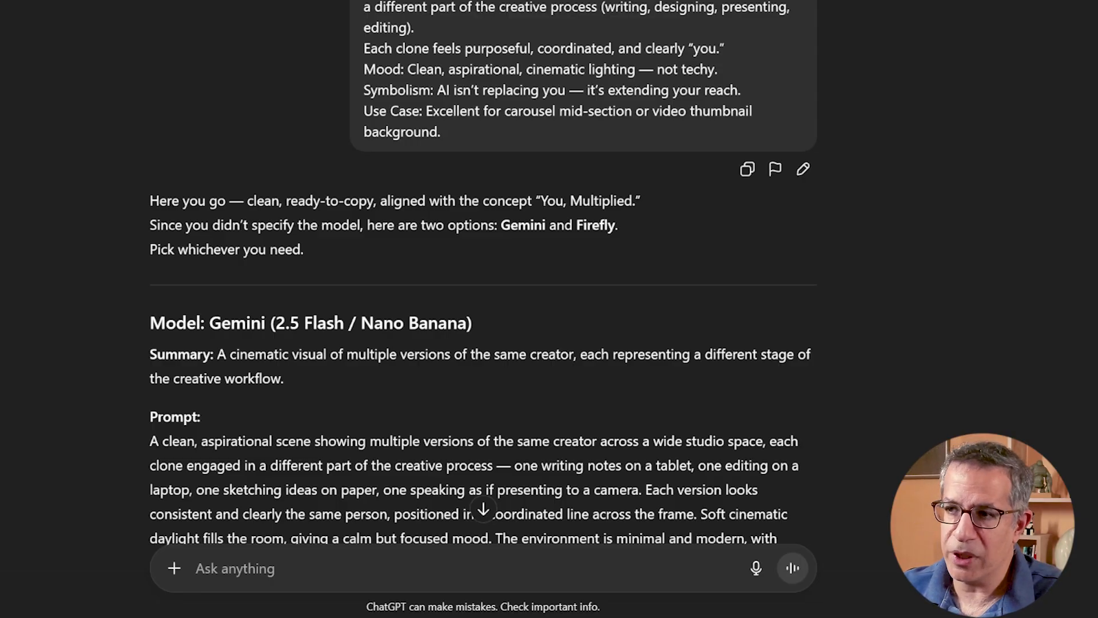
{"action": "left_click_drag", "start_coordinate": [441, 132], "coordinate": [337, 111]}
{"action": "left_click", "coordinate": [502, 27]}
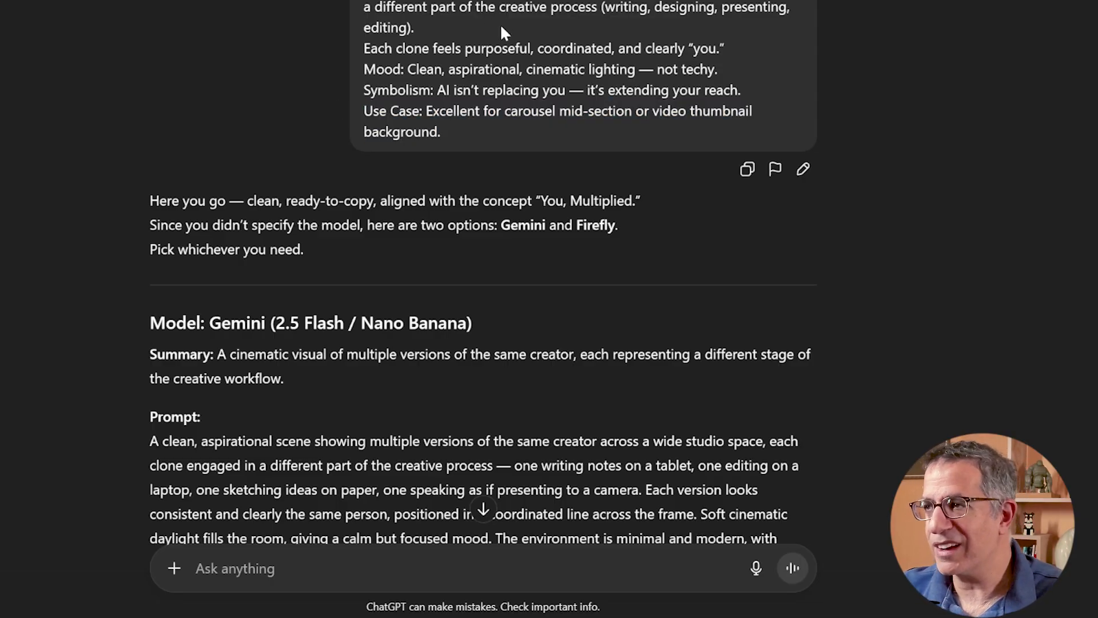
- Review the Gemini and Firefly prompts written for the "You, Multiplied" concept and the follow-up Gemini prompt
{"action": "scroll", "coordinate": [344, 95], "scroll_direction": "down", "scroll_amount": 5}
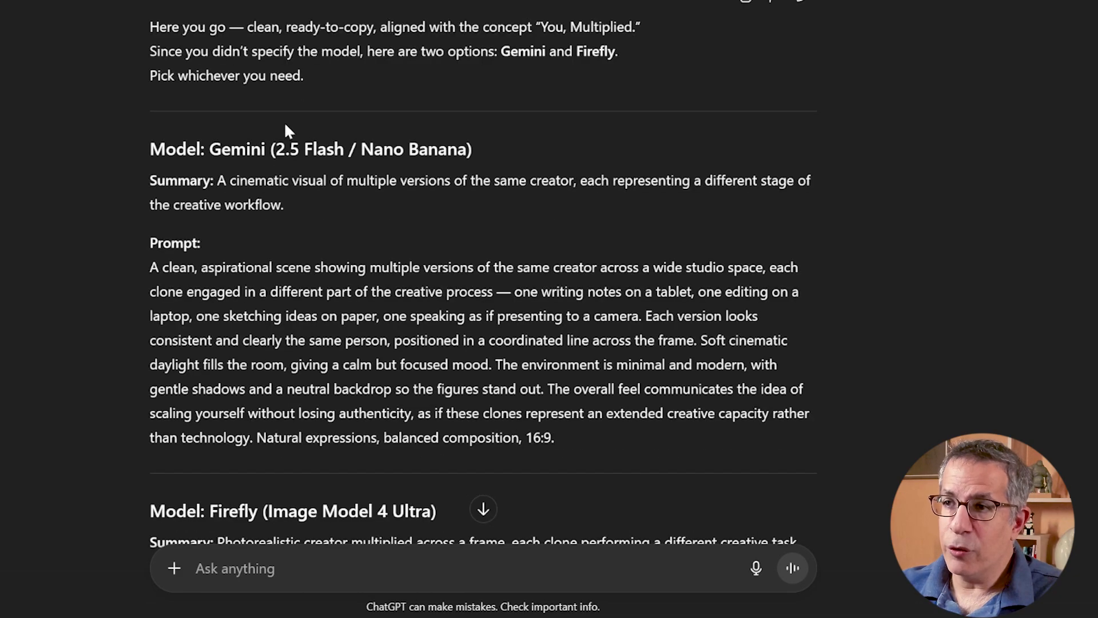
{"action": "scroll", "coordinate": [484, 274], "scroll_direction": "down", "scroll_amount": 1}
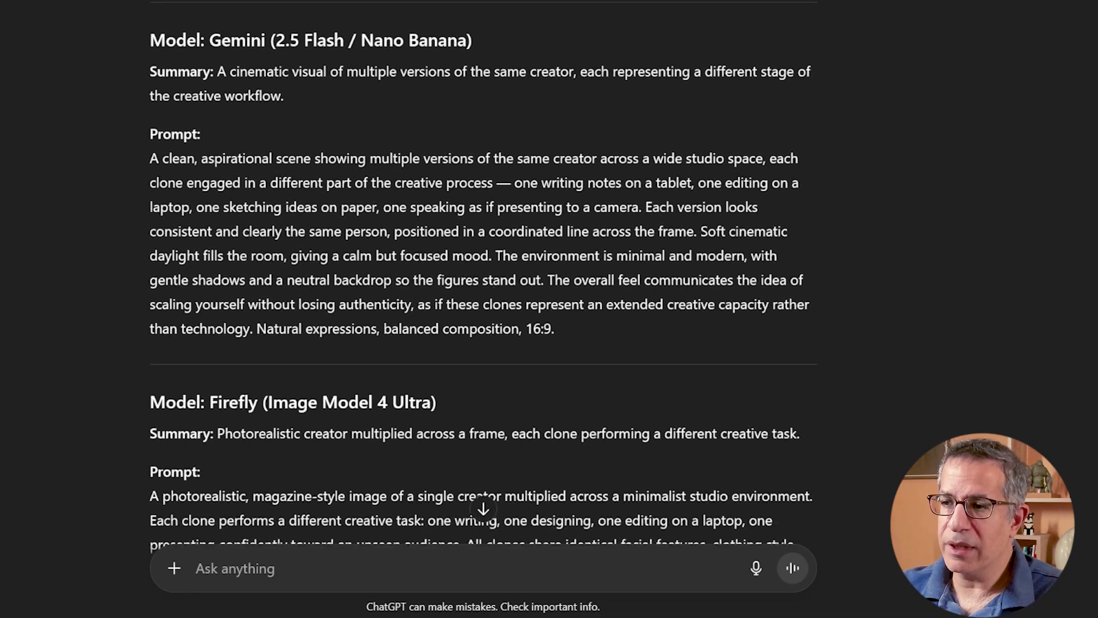
{"action": "scroll", "coordinate": [483, 274], "scroll_direction": "up", "scroll_amount": 1}
{"action": "left_click_drag", "start_coordinate": [144, 193], "coordinate": [601, 358]}
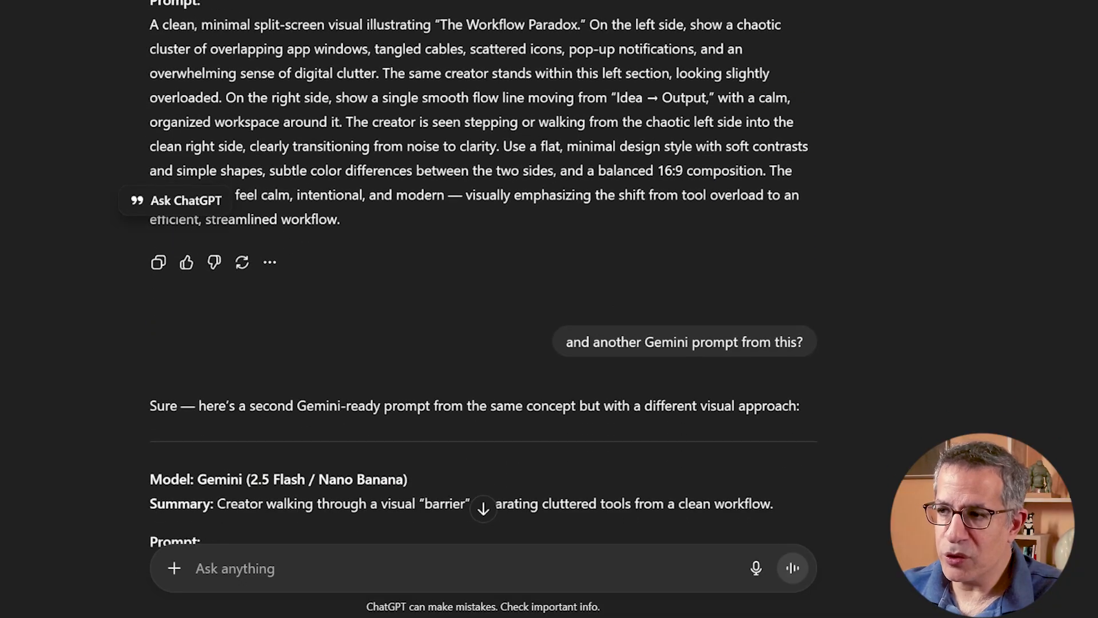
{"action": "scroll", "coordinate": [502, 231], "scroll_direction": "down", "scroll_amount": 20}
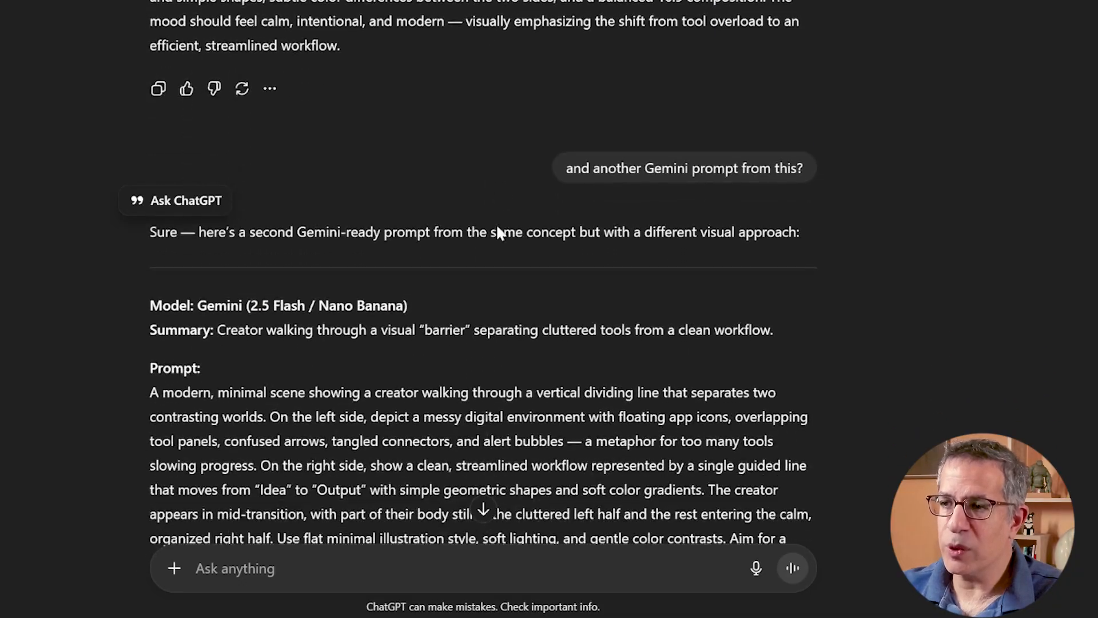
- Examine the generated image of the multiplied creator and the ChatGPT Image Generator prompt behind it
{"action": "scroll", "coordinate": [915, 332], "scroll_direction": "down", "scroll_amount": 15}
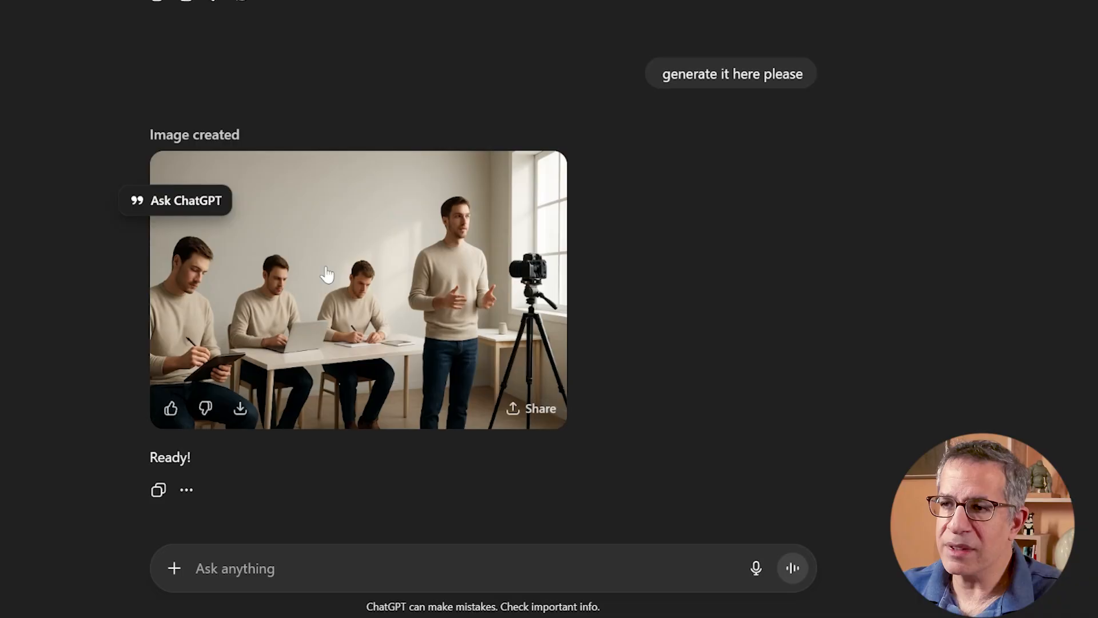
{"action": "scroll", "coordinate": [321, 252], "scroll_direction": "up", "scroll_amount": 6}
{"action": "left_click", "coordinate": [307, 181]}
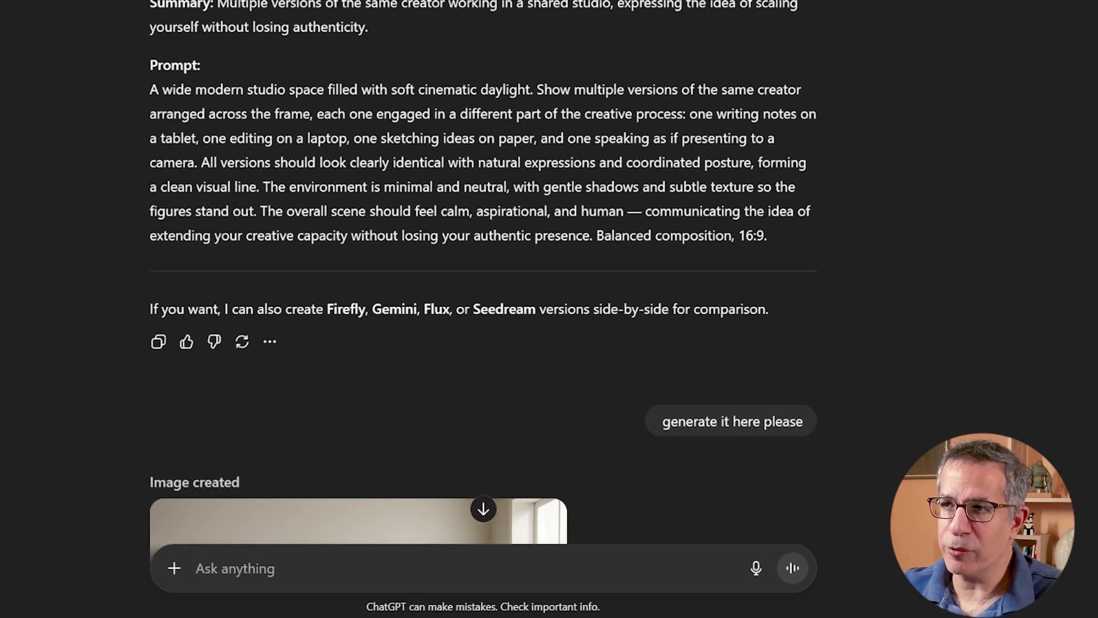
{"action": "scroll", "coordinate": [189, 170], "scroll_direction": "up", "scroll_amount": 3}
{"action": "left_click_drag", "start_coordinate": [150, 263], "coordinate": [829, 405]}
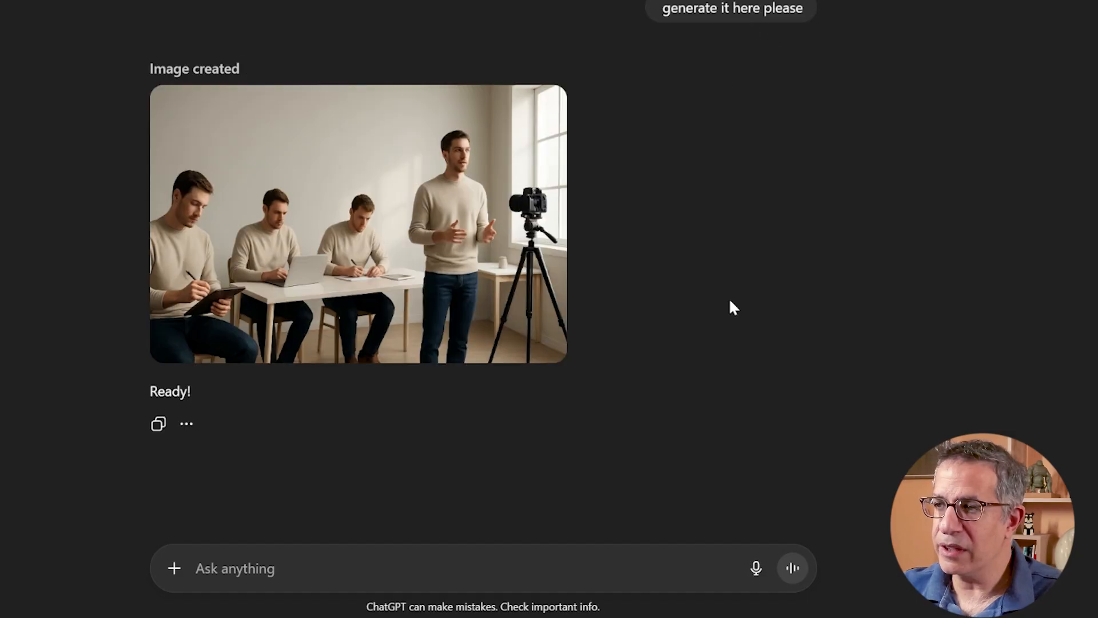
- Check the 16:9 ratio at the end of the ChatGPT Image Generator prompt and compare it with the enlarged generated image
{"action": "scroll", "coordinate": [728, 306], "scroll_direction": "up", "scroll_amount": 7}
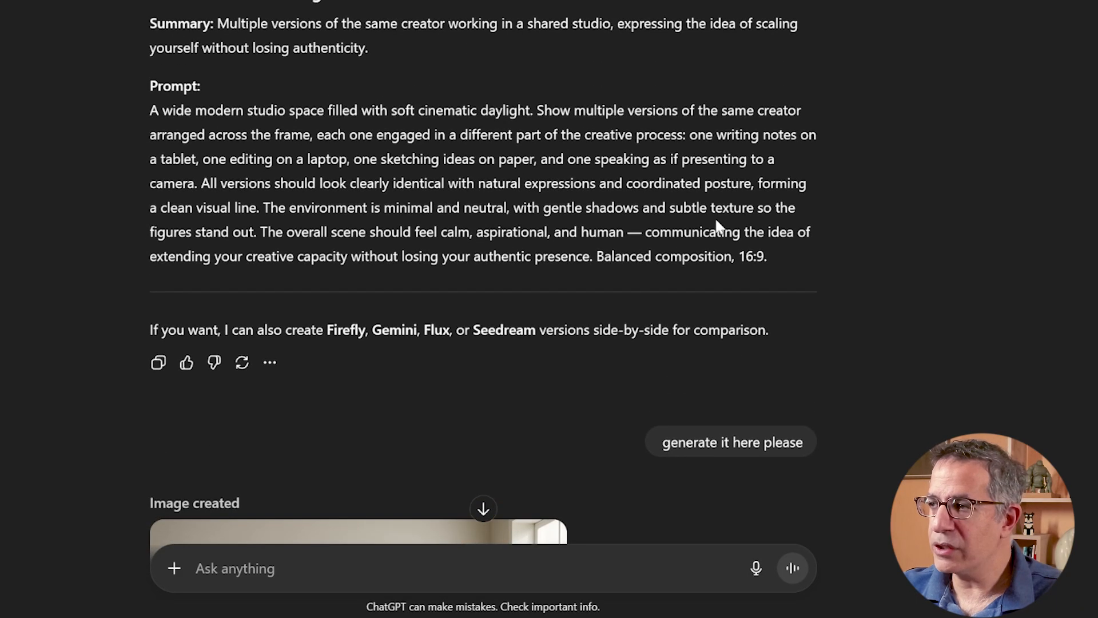
{"action": "left_click_drag", "start_coordinate": [754, 256], "coordinate": [735, 255]}
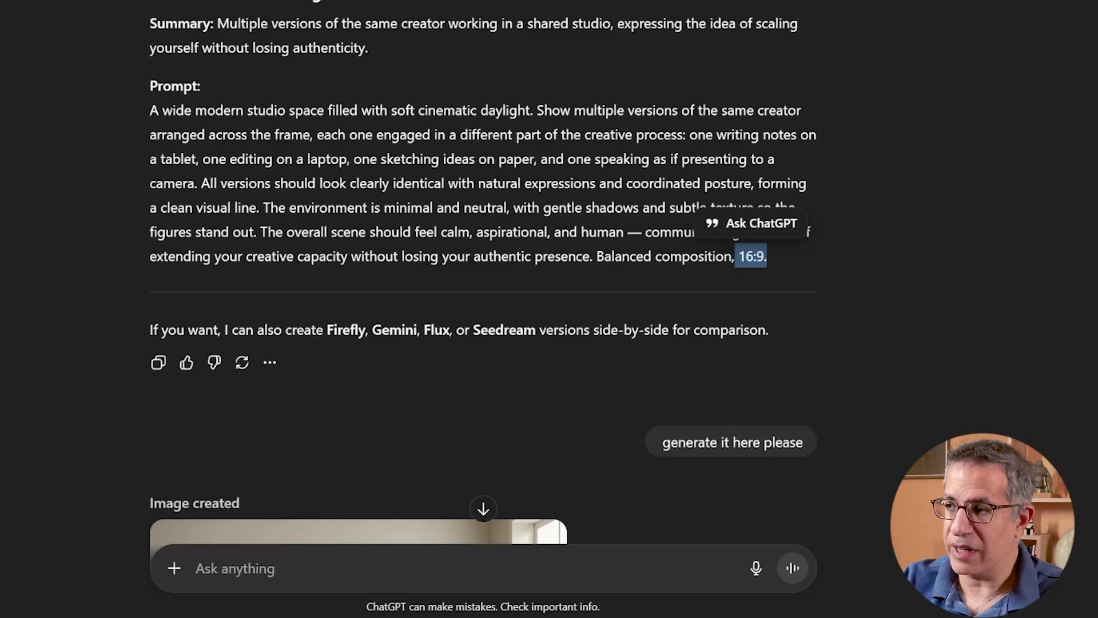
{"action": "scroll", "coordinate": [735, 255], "scroll_direction": "down", "scroll_amount": 8}
{"action": "left_click", "coordinate": [371, 207]}
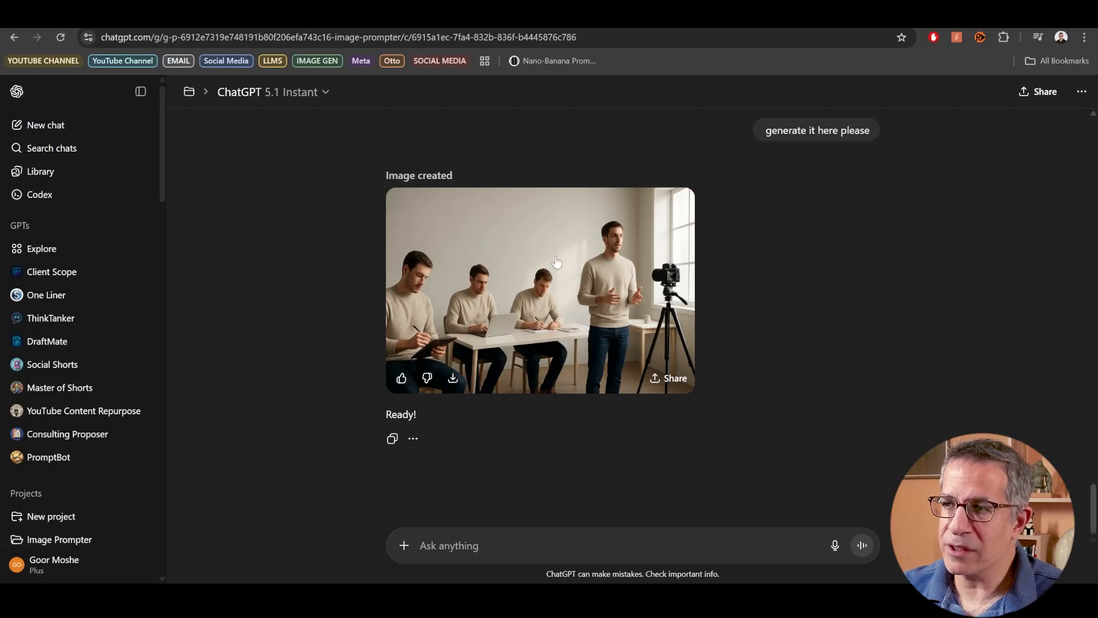
{"action": "scroll", "coordinate": [857, 295], "scroll_direction": "up", "scroll_amount": 2}
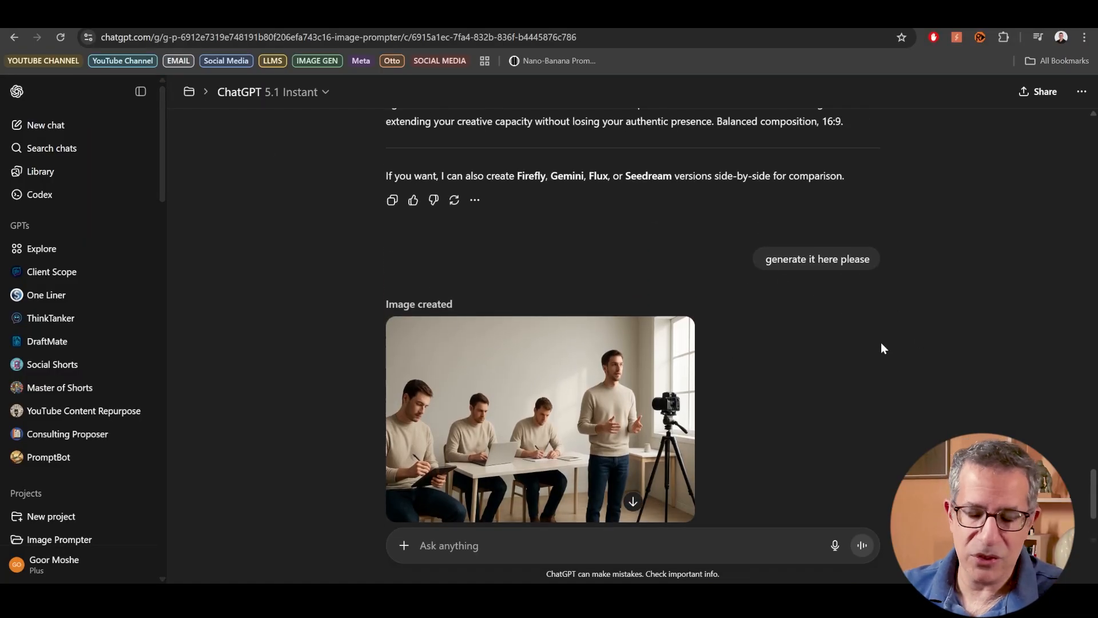
{"action": "left_click", "coordinate": [630, 374]}
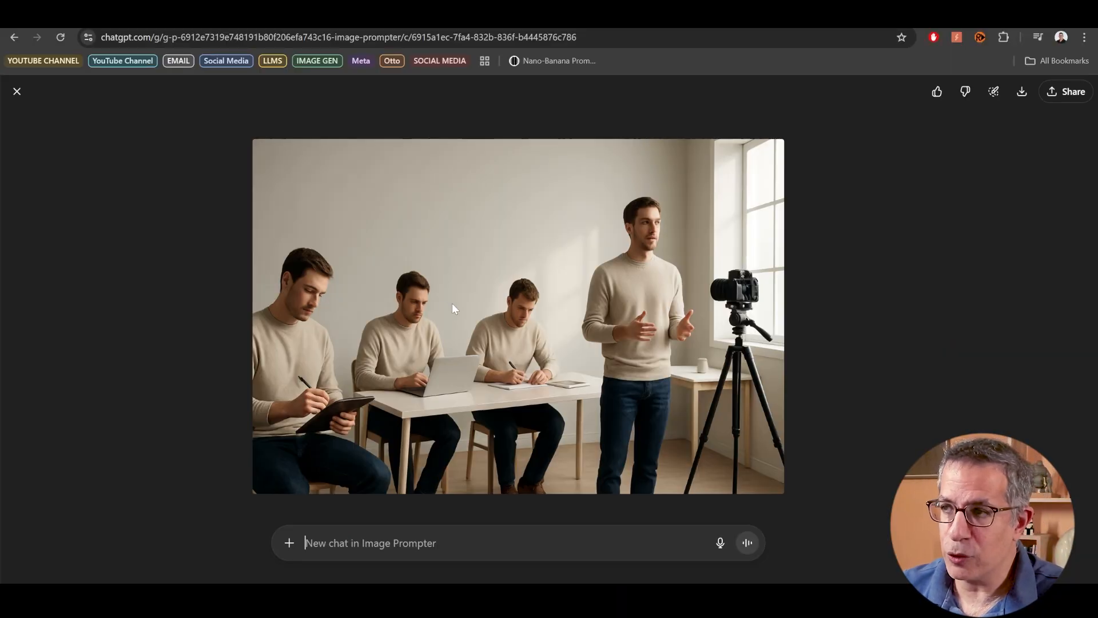
{"action": "left_click", "coordinate": [16, 94]}
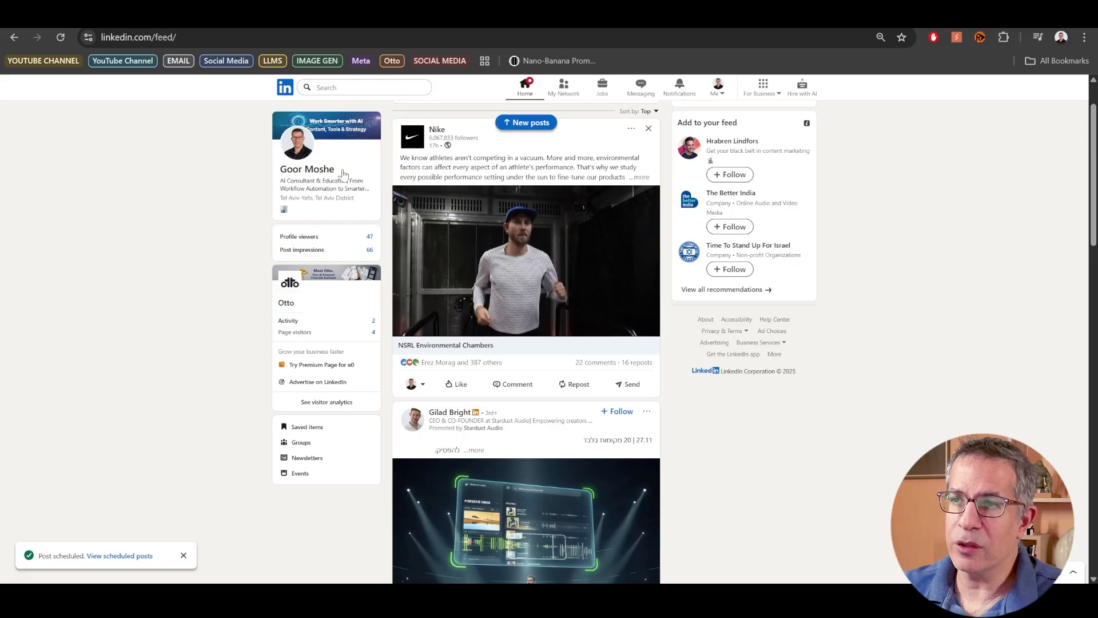
- Switch to LinkedIn and, from the own profile, view the article "Creativity Isn't Dying—It's Adapting" and its header image
{"action": "left_click", "coordinate": [338, 174]}
{"action": "scroll", "coordinate": [362, 161], "scroll_direction": "down", "scroll_amount": 3}
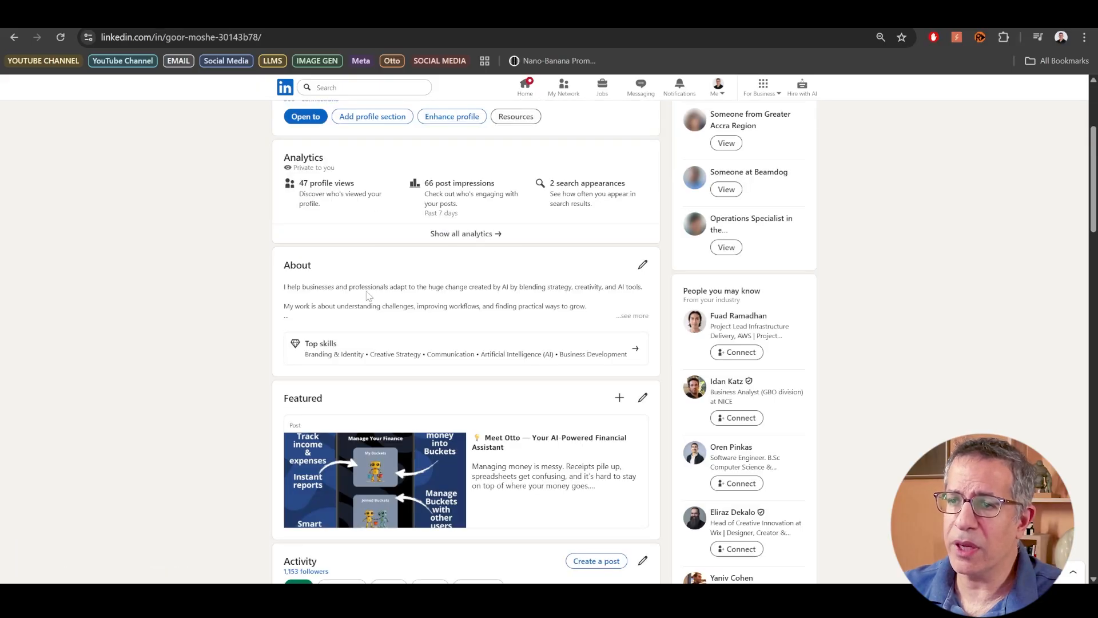
{"action": "left_click", "coordinate": [384, 426]}
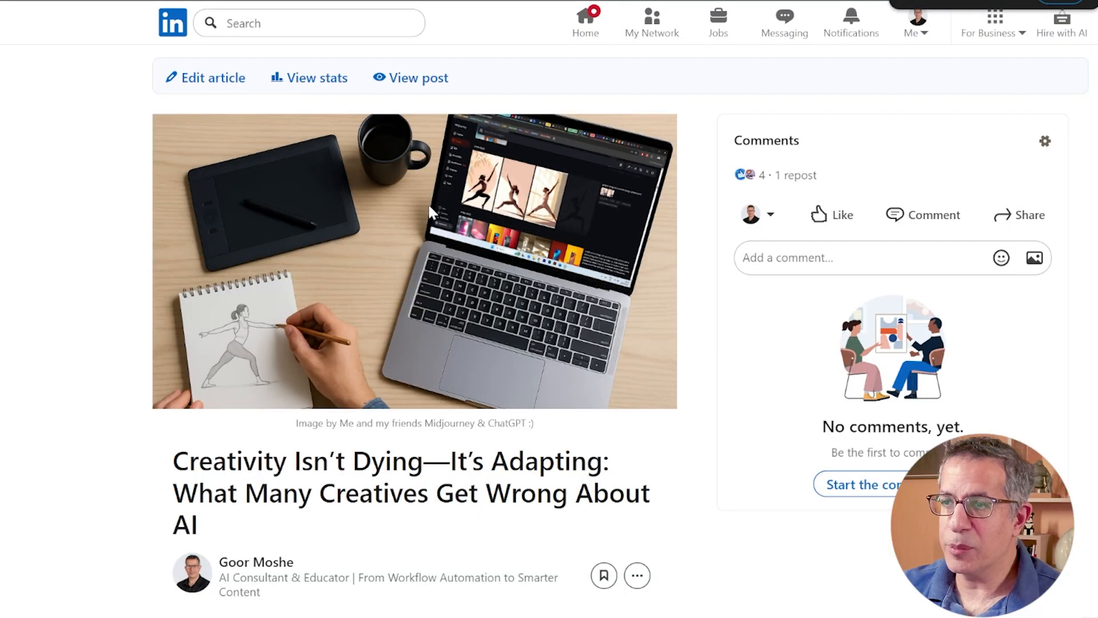
{"action": "scroll", "coordinate": [394, 330], "scroll_direction": "down", "scroll_amount": 5}
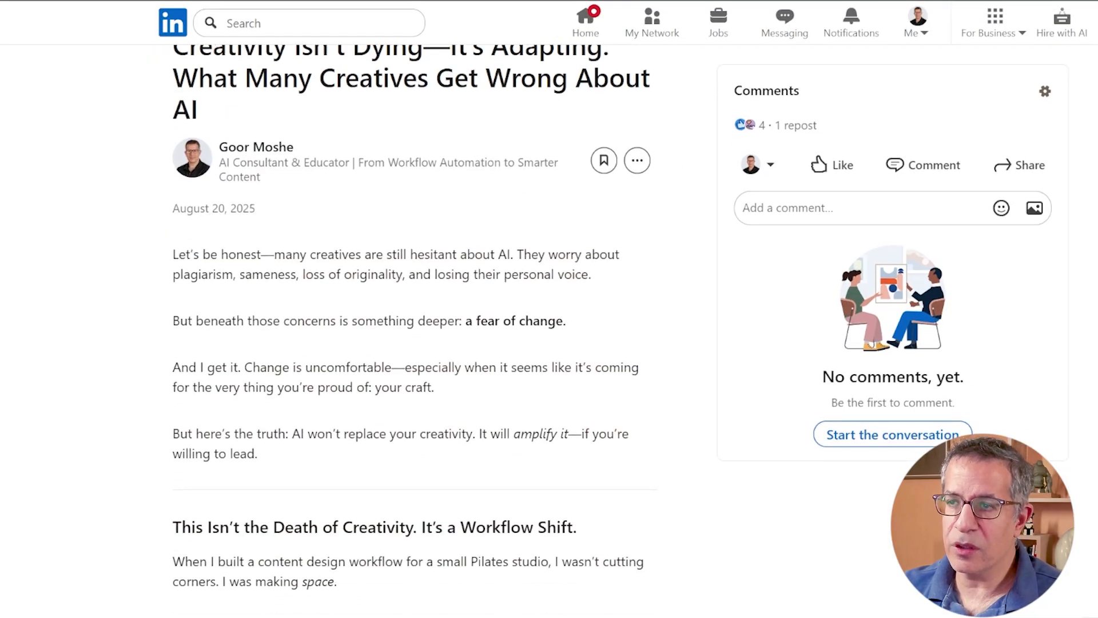
{"action": "scroll", "coordinate": [385, 287], "scroll_direction": "up", "scroll_amount": 6}
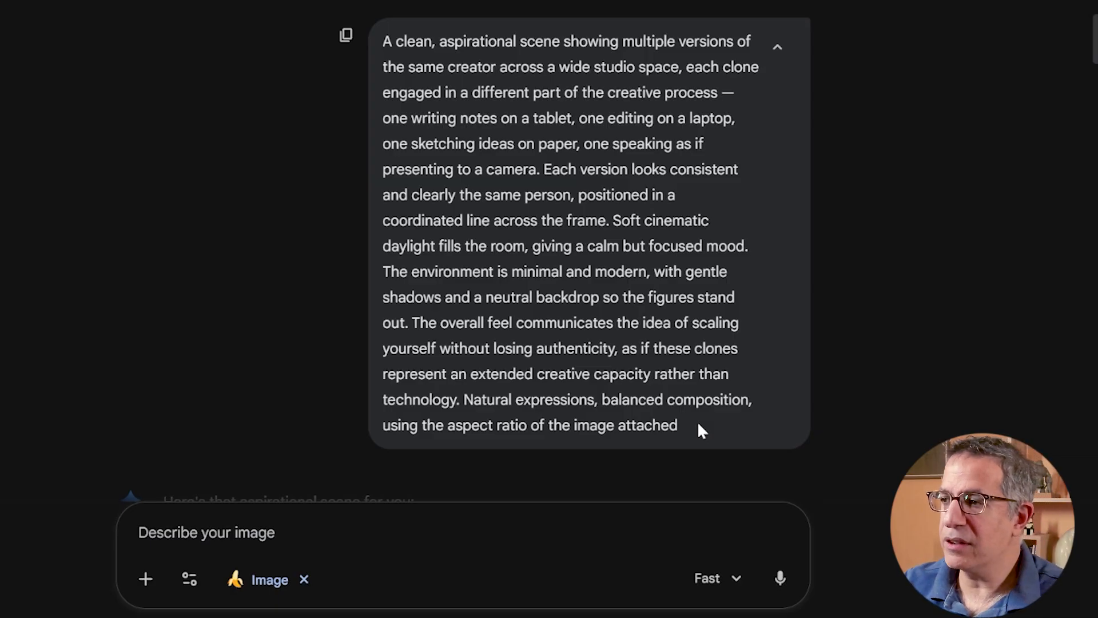
- In Gemini, read the multiple-versions creator prompt ending in the attached image's aspect ratio and enlarge its image
{"action": "left_click_drag", "start_coordinate": [686, 428], "coordinate": [371, 73]}
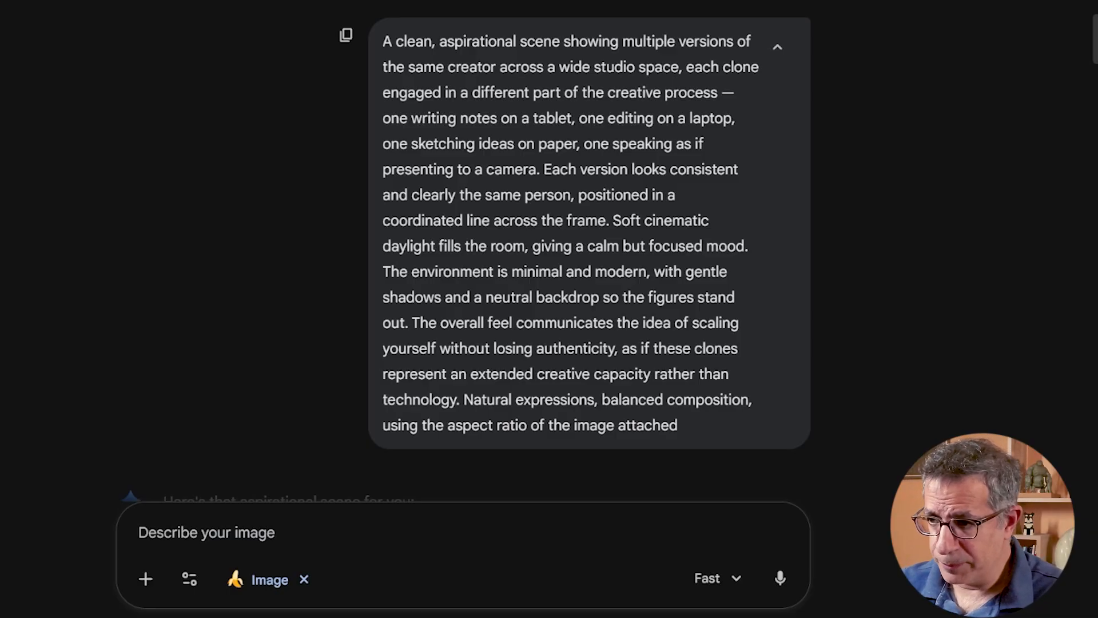
{"action": "scroll", "coordinate": [282, 179], "scroll_direction": "down", "scroll_amount": 8}
{"action": "left_click", "coordinate": [282, 179]}
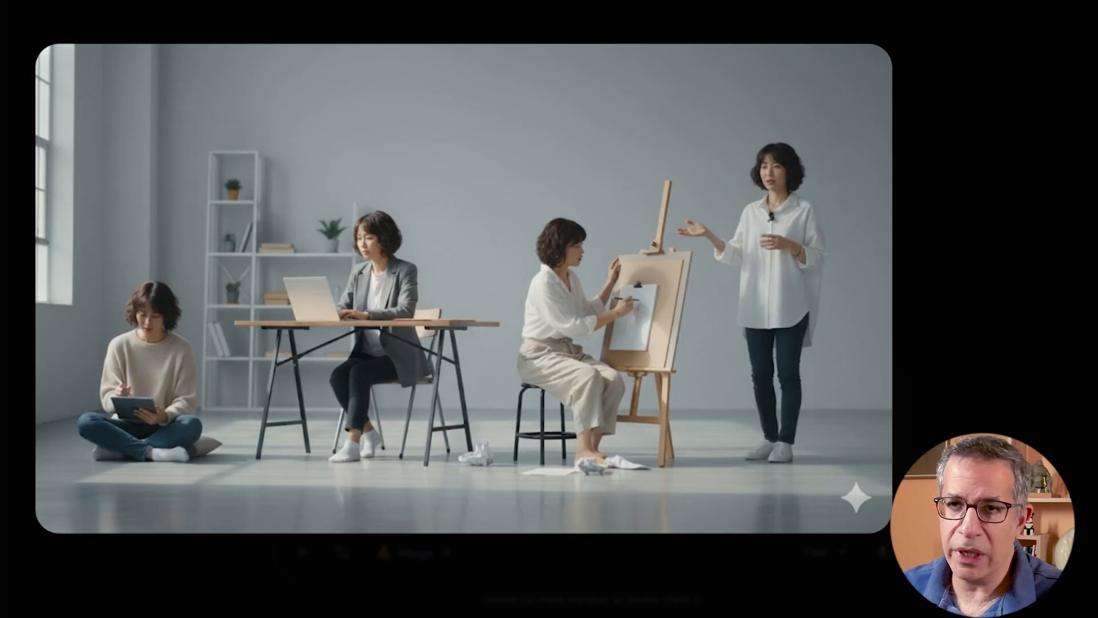
- Look through the other images in the Gemini chat and re-examine the four-version studio scene at full size
{"action": "scroll", "coordinate": [451, 255], "scroll_direction": "down", "scroll_amount": 3}
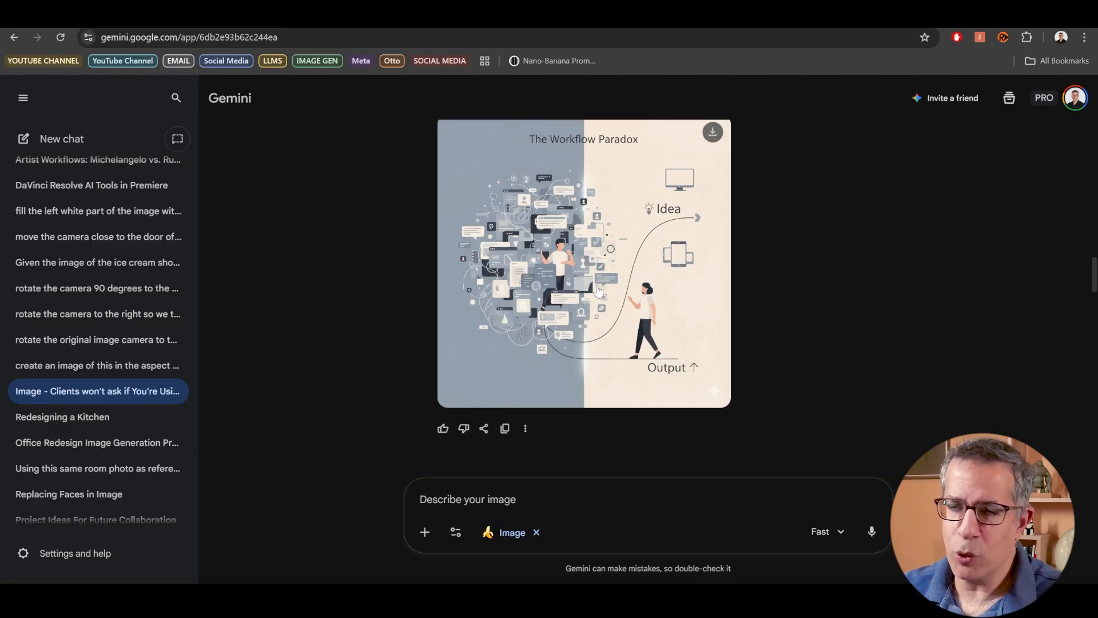
{"action": "scroll", "coordinate": [923, 325], "scroll_direction": "down", "scroll_amount": 15}
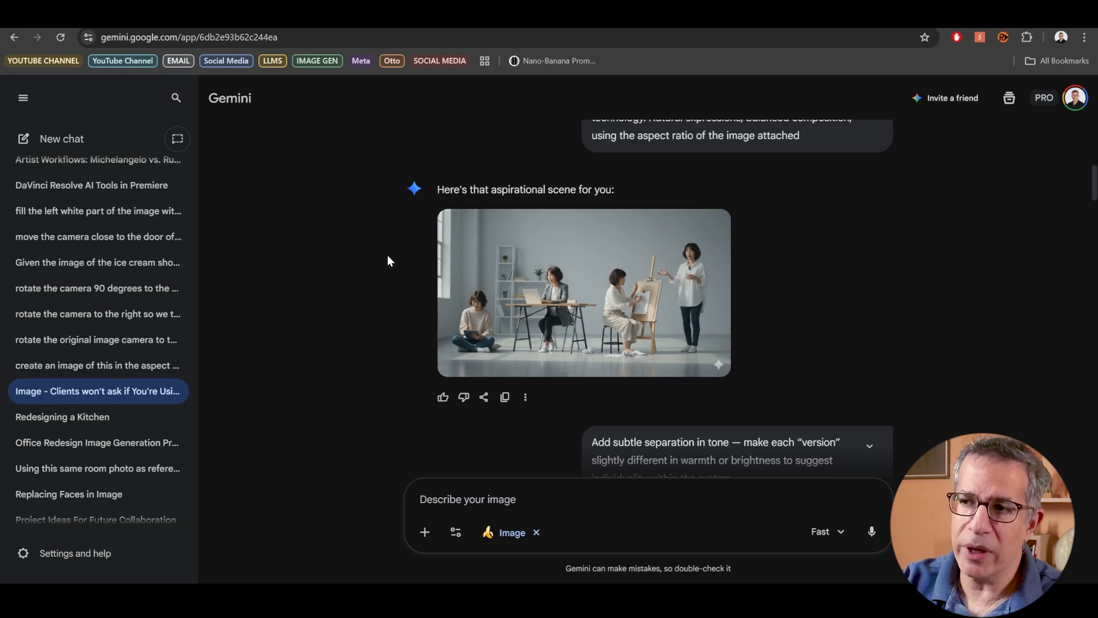
{"action": "left_click", "coordinate": [608, 262]}
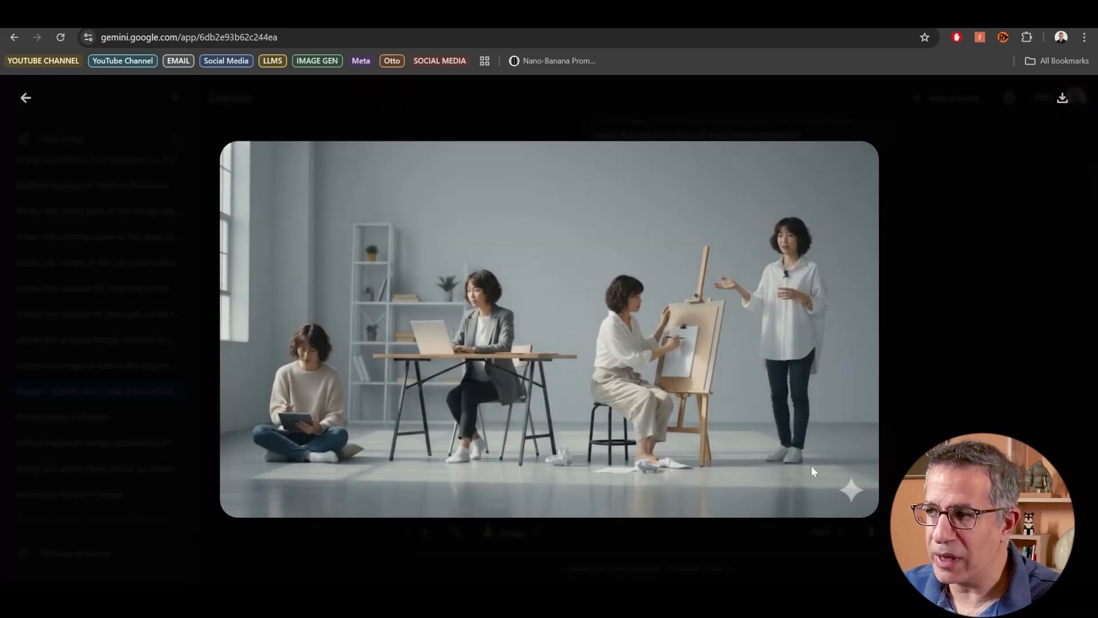
{"action": "left_click", "coordinate": [972, 260]}
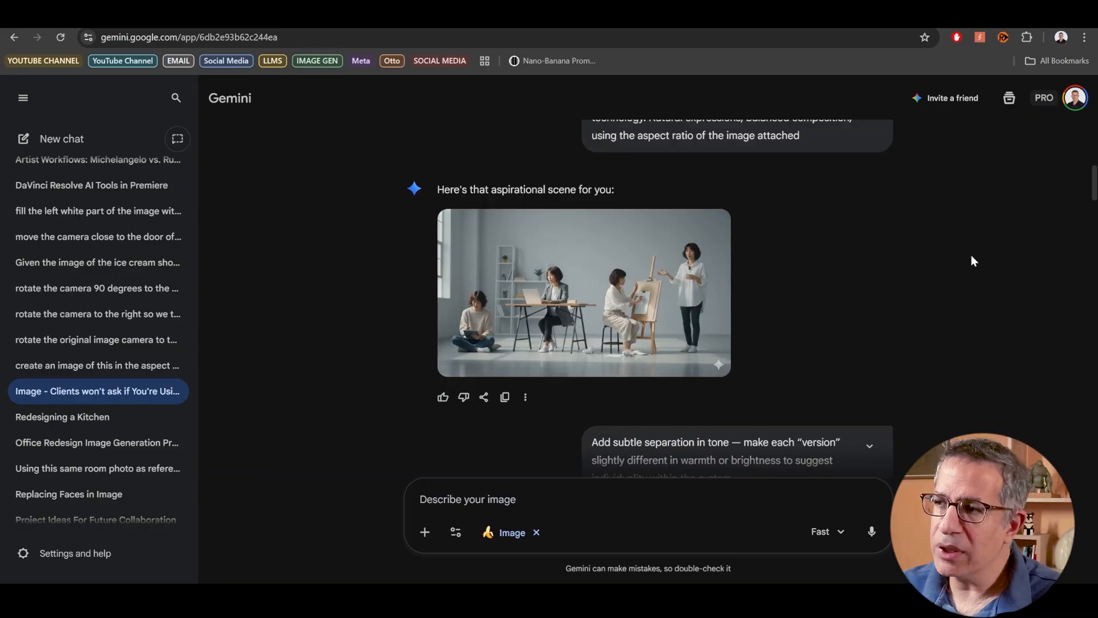
{"action": "left_click", "coordinate": [582, 268]}
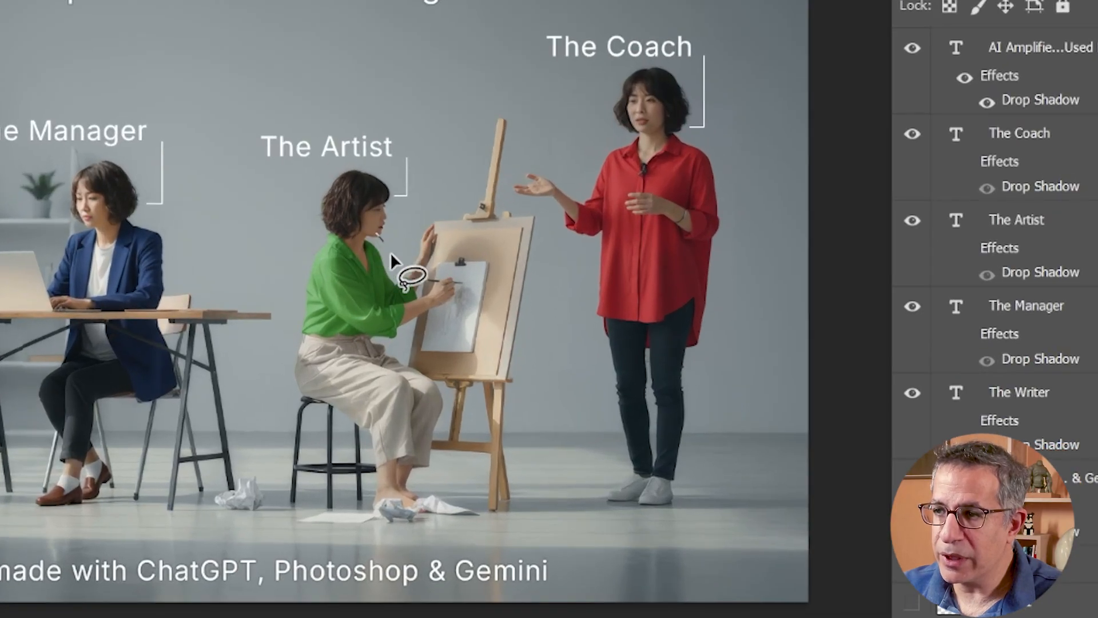
- In Photoshop, lasso the shirt of the woman at the easel, start Generative Fill and list its available AI models
{"action": "mouse_move", "coordinate": [423, 281]}
{"action": "left_mouse_down"}
{"action": "mouse_move", "coordinate": [321, 366]}
{"action": "mouse_move", "coordinate": [303, 312]}
{"action": "mouse_move", "coordinate": [341, 238]}
{"action": "mouse_move", "coordinate": [377, 240]}
{"action": "mouse_move", "coordinate": [372, 275]}
{"action": "left_mouse_up"}
{"action": "right_click", "coordinate": [372, 274]}
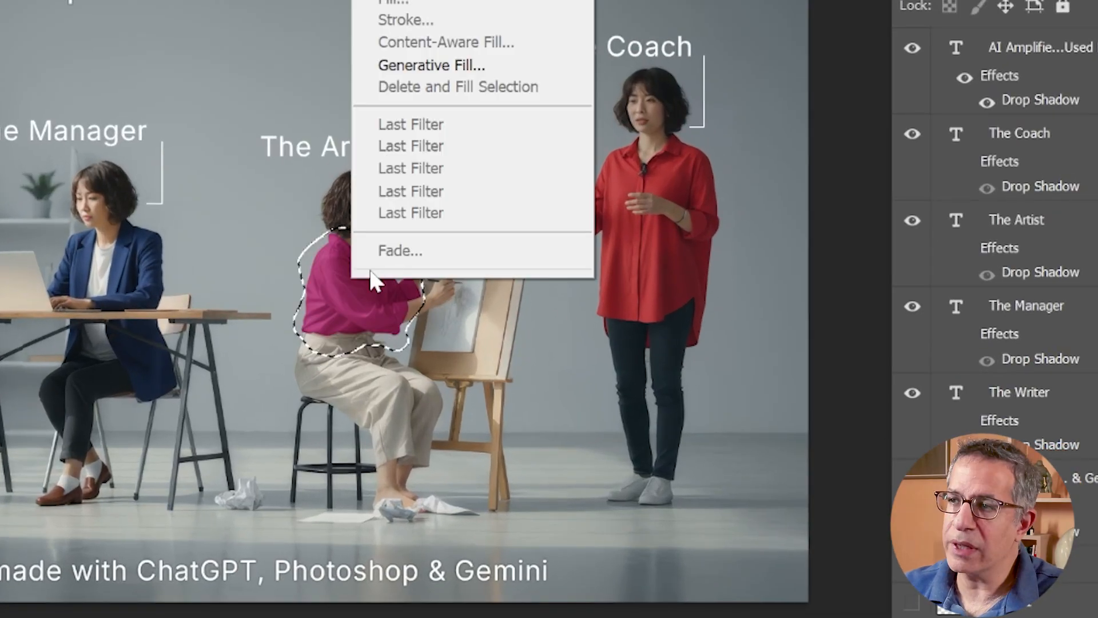
{"action": "left_click", "coordinate": [479, 66]}
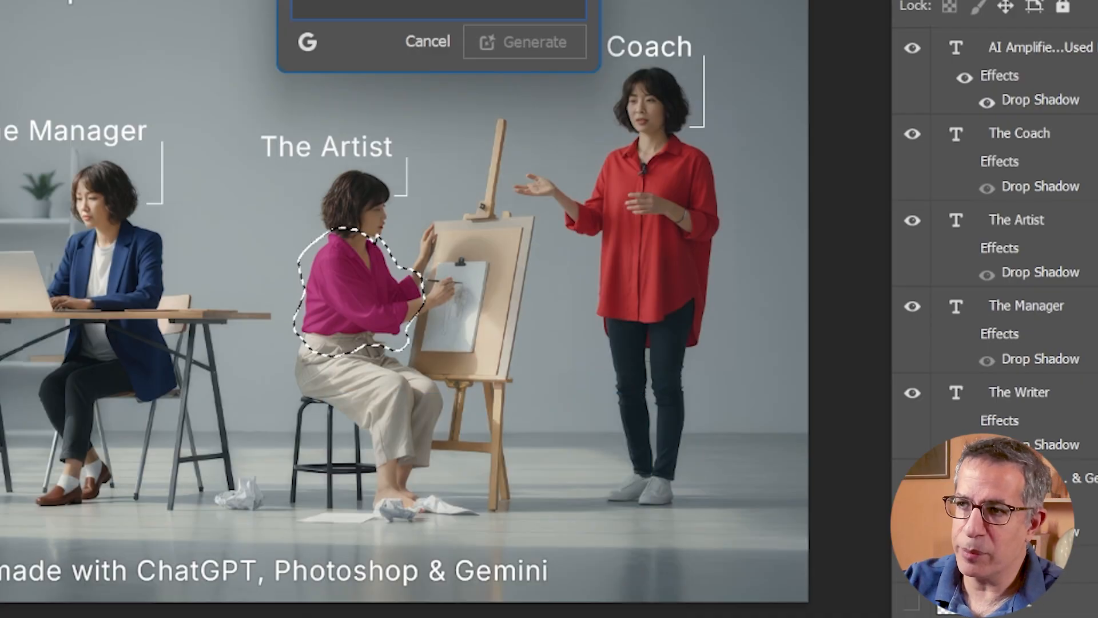
{"action": "left_click", "coordinate": [309, 42]}
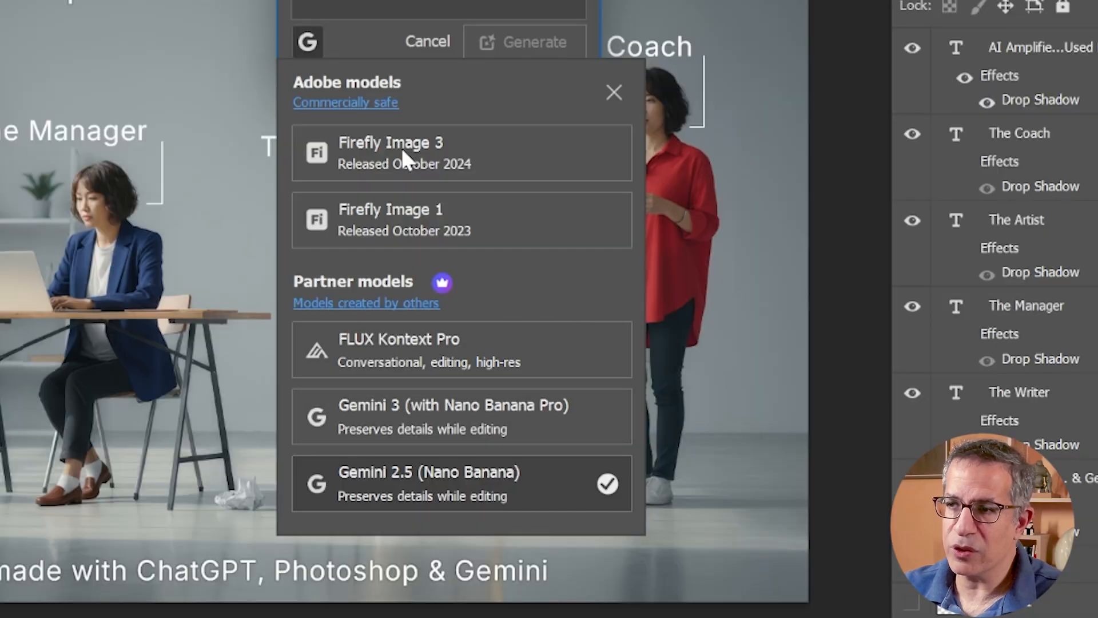
- Generate a fill for the selected shirt with the prompt "change the color of the shirt to black"
{"action": "left_click", "coordinate": [355, 52]}
{"action": "type", "text": "ch"}
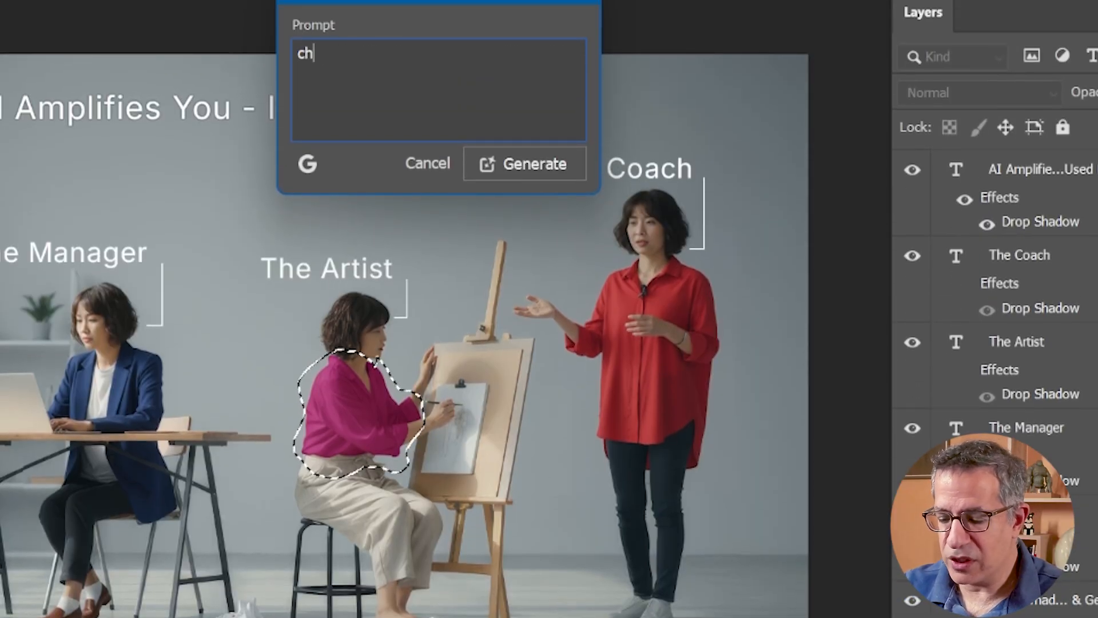
{"action": "type", "text": "ange the color of the sh"}
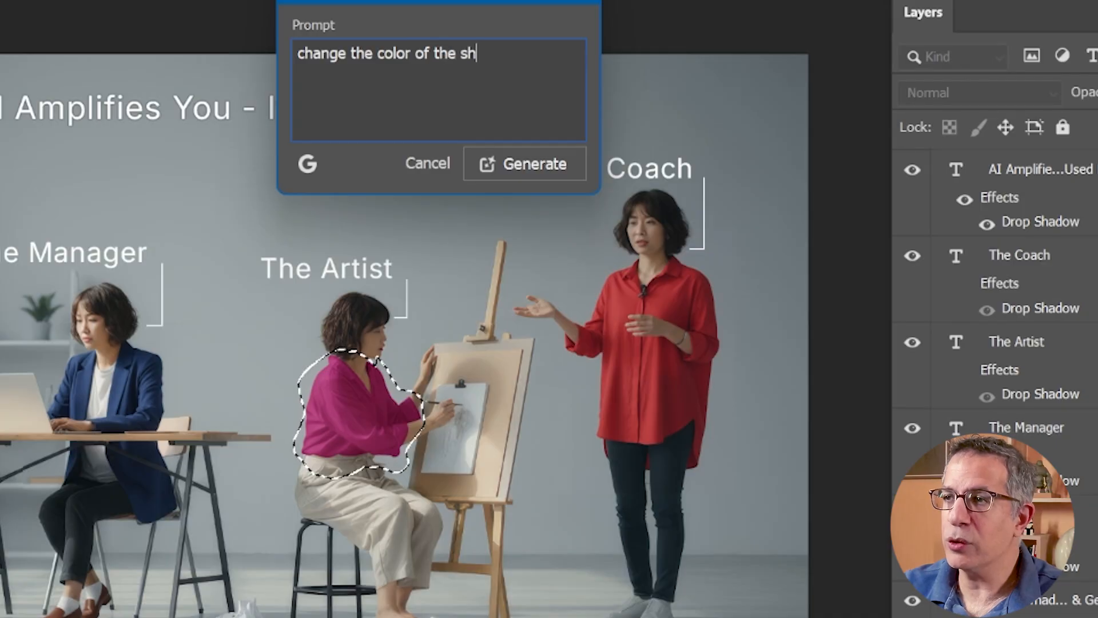
{"action": "type", "text": "irt to black"}
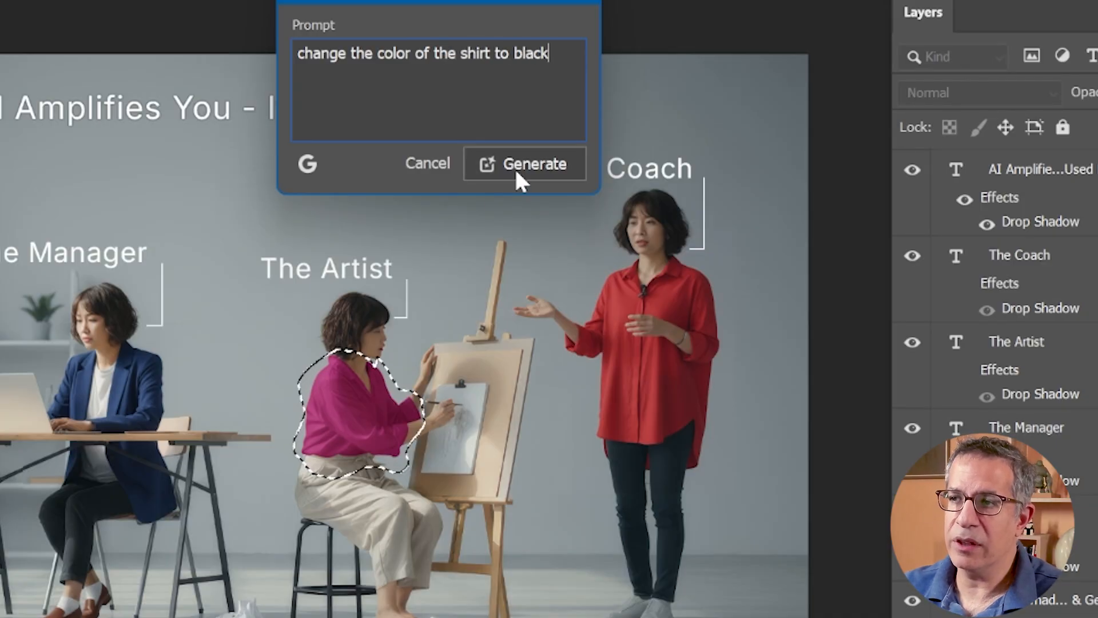
{"action": "left_click", "coordinate": [513, 166]}
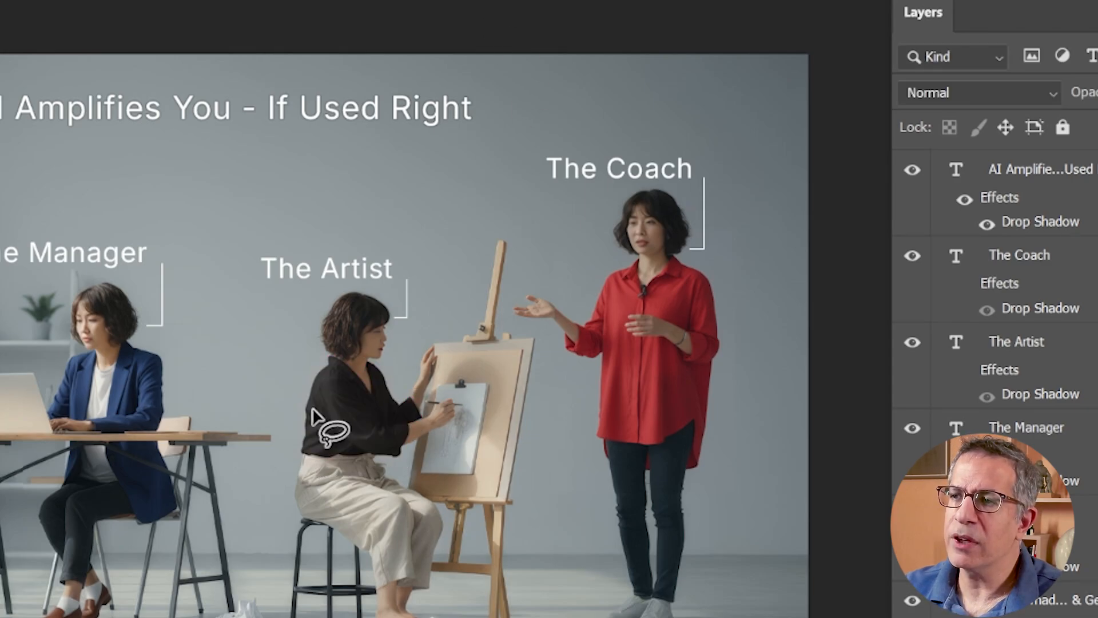
- Inspect the recoloured shirt of the woman labelled "The Artist" up close
{"action": "scroll", "coordinate": [390, 376], "scroll_direction": "left", "scroll_amount": 2}
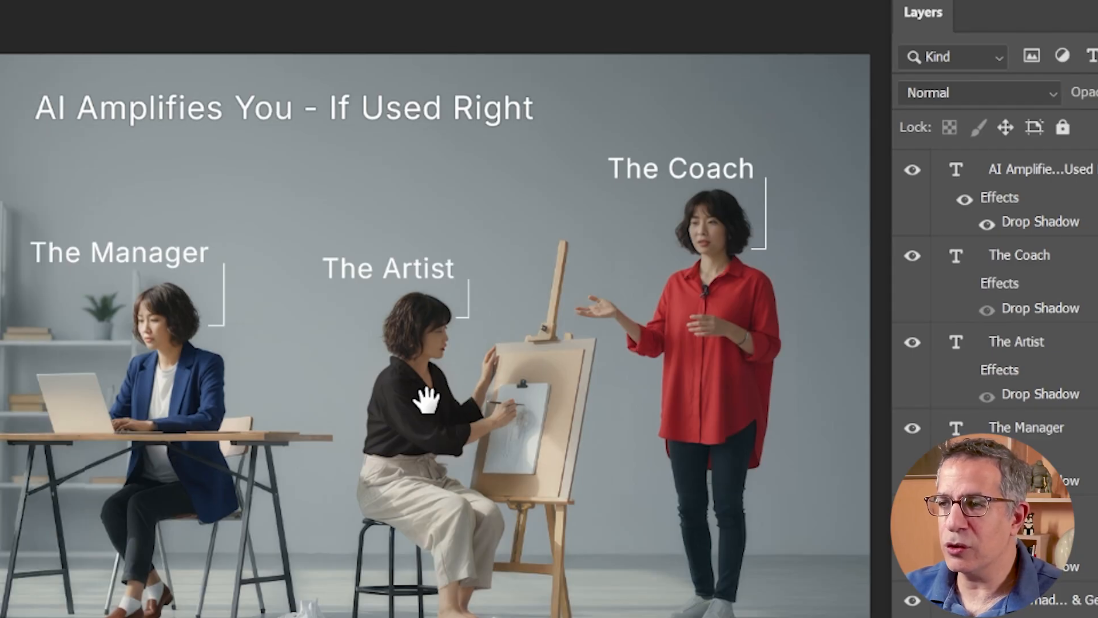
{"action": "left_click_drag", "start_coordinate": [427, 400], "coordinate": [515, 388]}
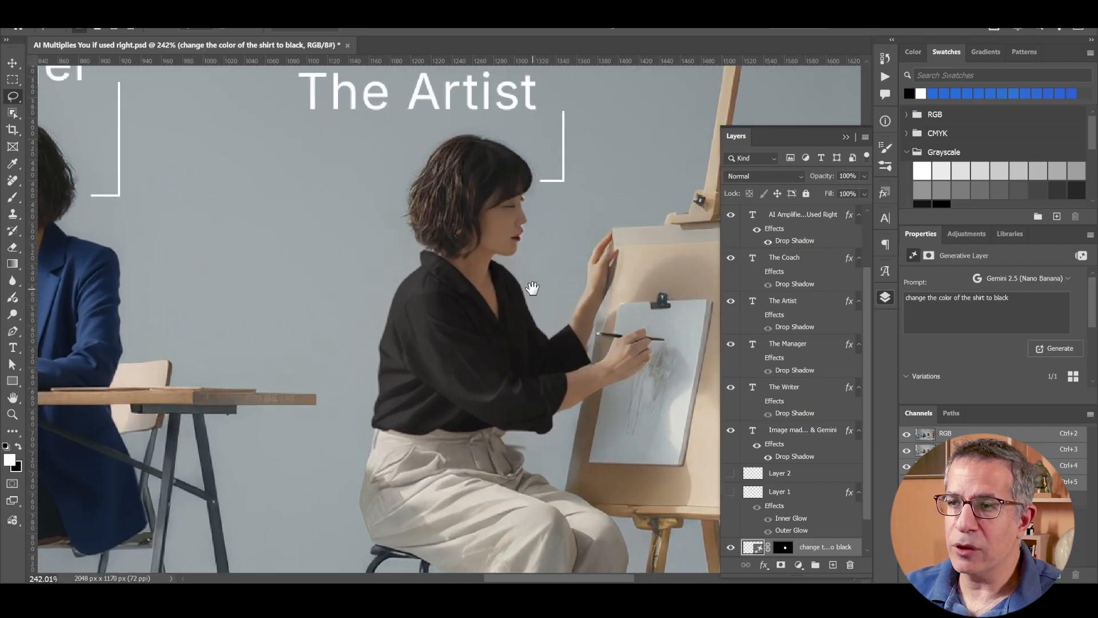
{"action": "left_click_drag", "start_coordinate": [514, 320], "coordinate": [309, 324]}
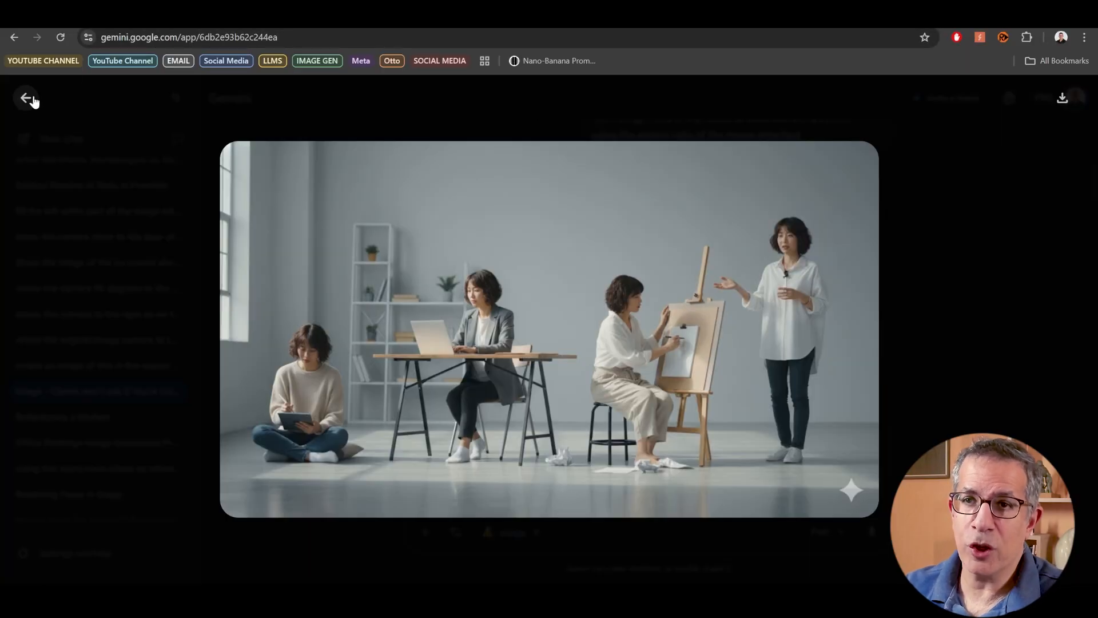
- Leave the enlarged Gemini image, switch to Freepik and open its Image Generator from the home page
{"action": "left_click", "coordinate": [27, 97]}
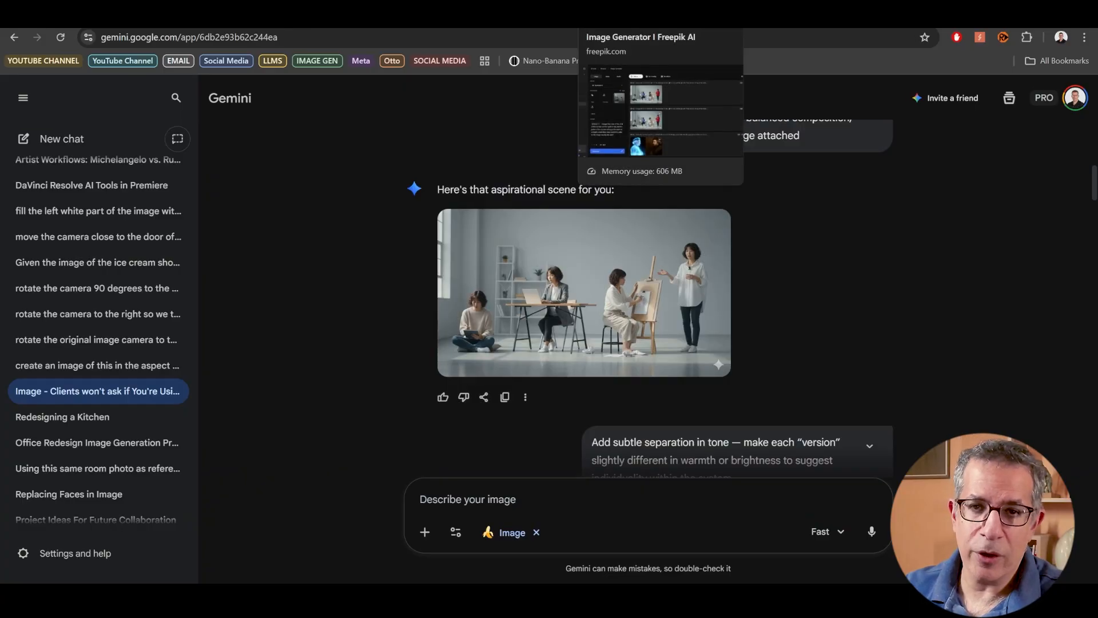
{"action": "left_click", "coordinate": [624, 19]}
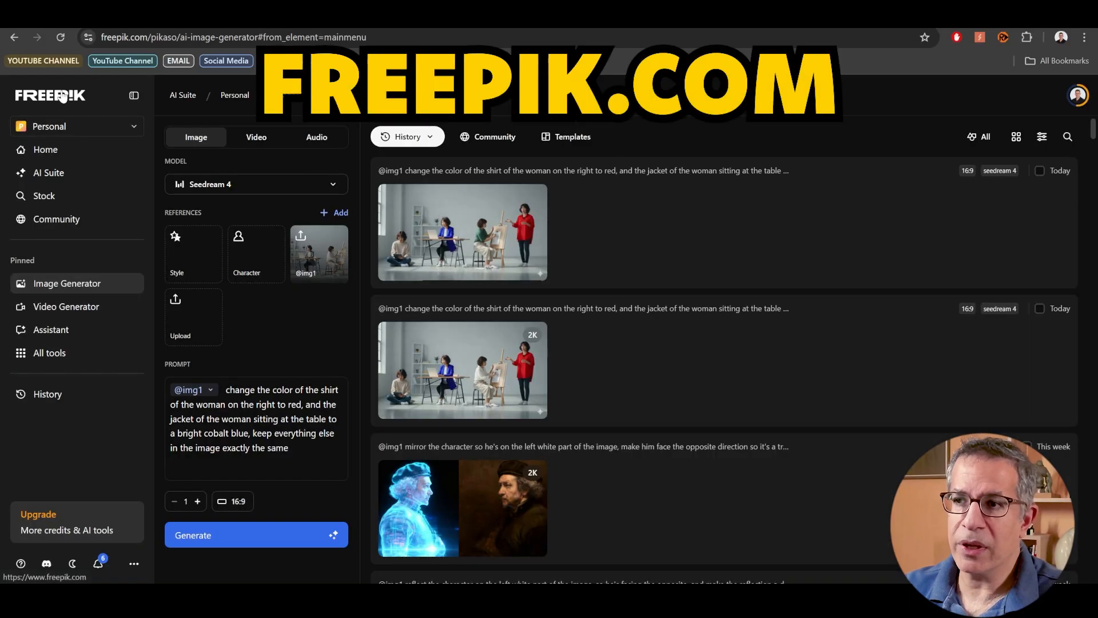
{"action": "left_click", "coordinate": [62, 97]}
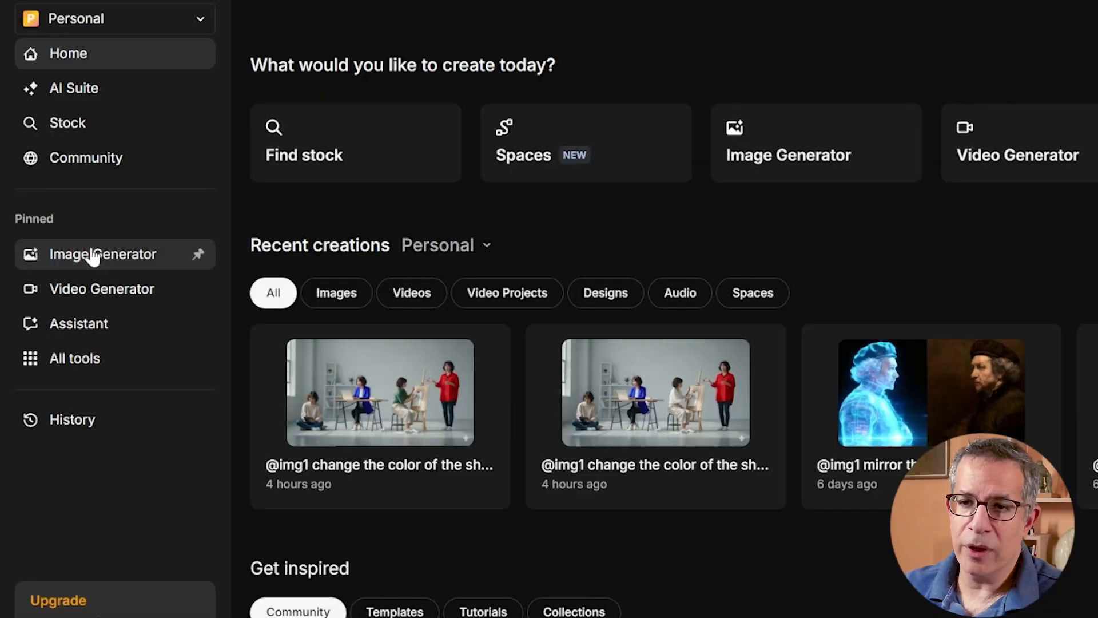
{"action": "left_click", "coordinate": [91, 255]}
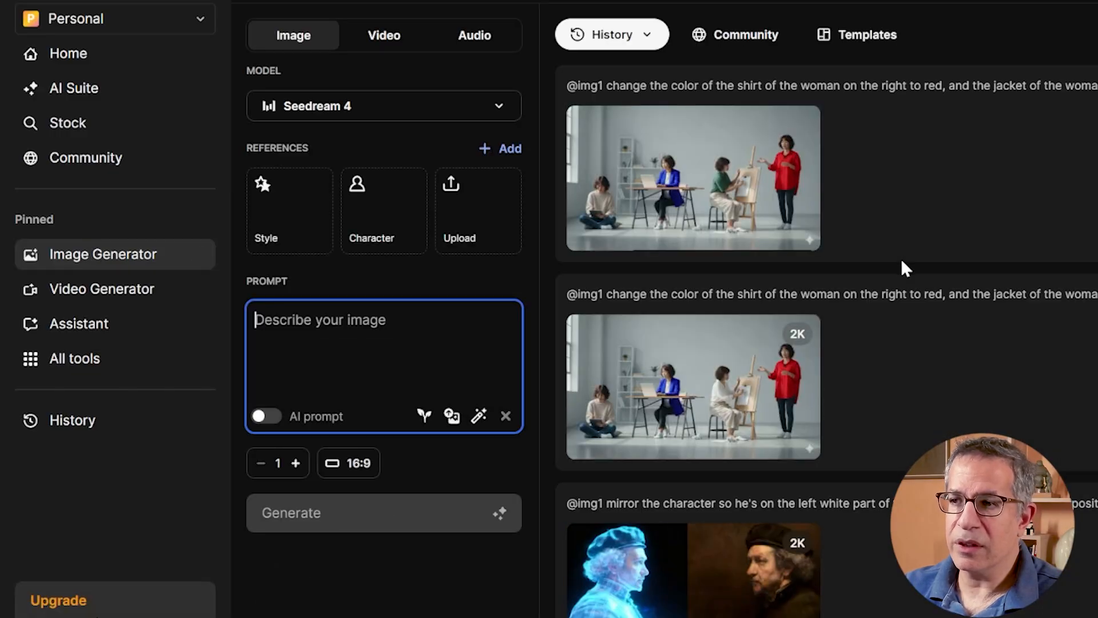
- Upload "AI Multiplies You if used right-Up1.jpg" from the computer as a reference image
{"action": "left_click", "coordinate": [458, 182]}
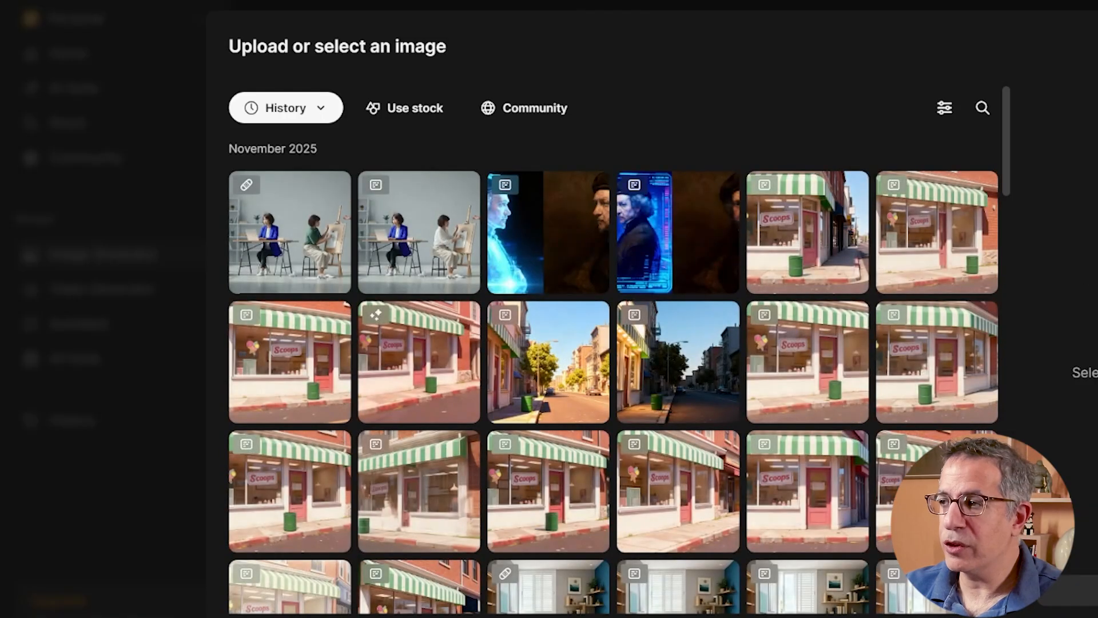
{"action": "left_click", "coordinate": [1085, 590]}
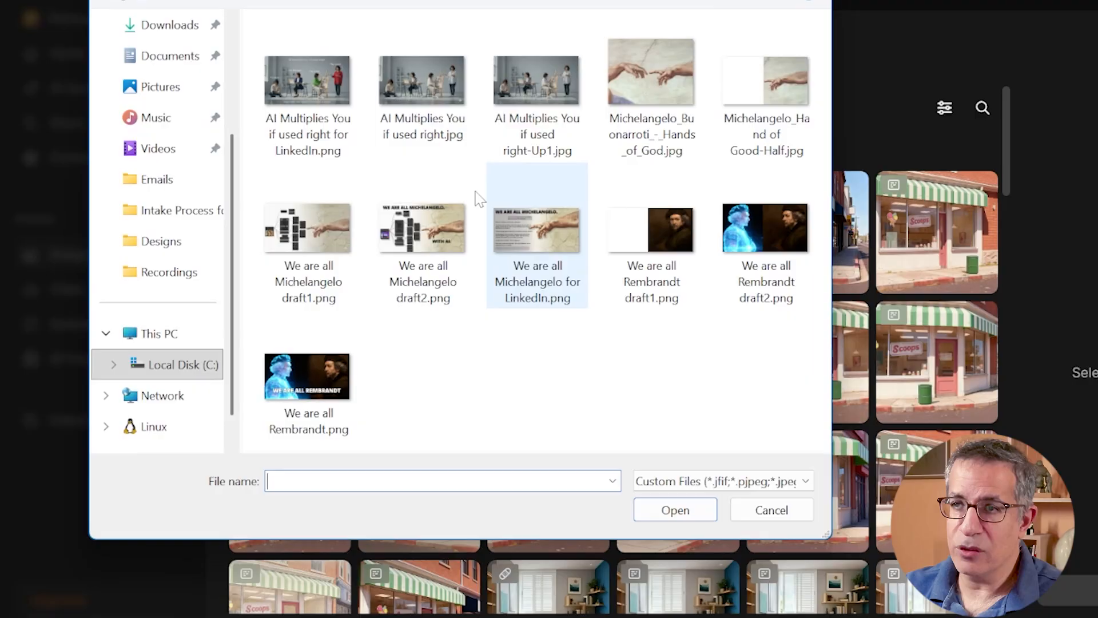
{"action": "double_click", "coordinate": [527, 87]}
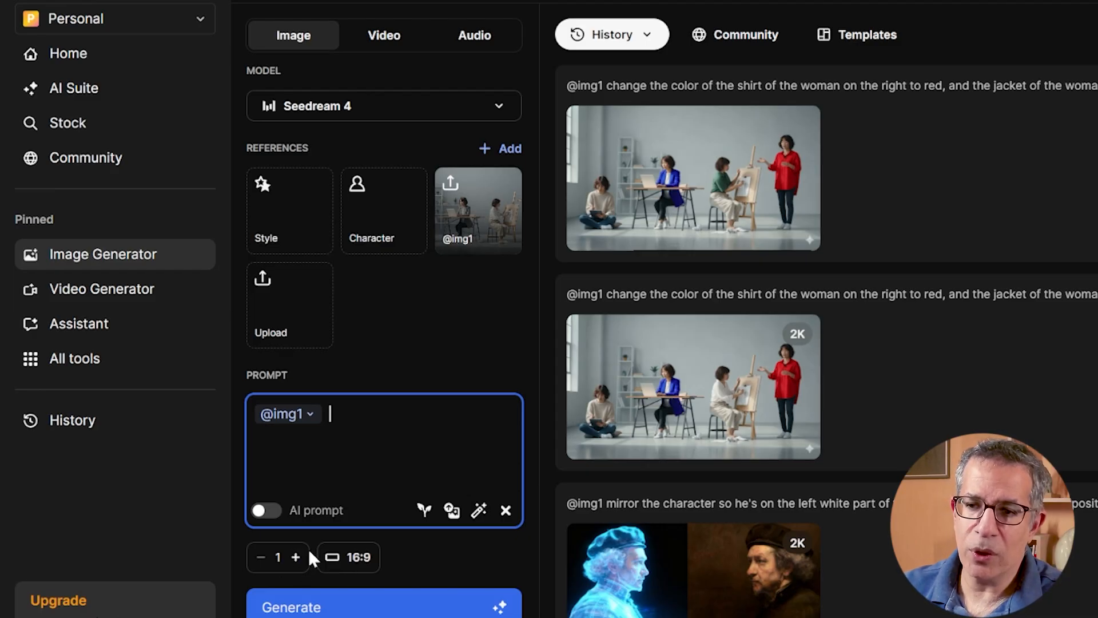
- Review the aspect ratio setting and browse the available image generation models, including the Seedream and Google versions
{"action": "left_click", "coordinate": [338, 558]}
{"action": "left_click", "coordinate": [501, 297]}
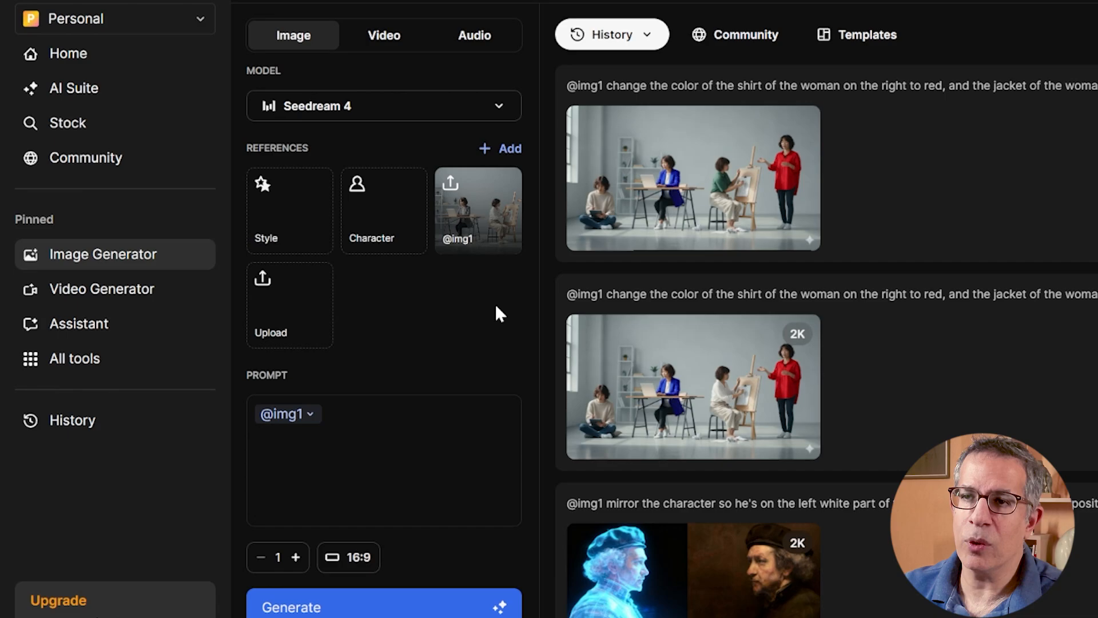
{"action": "left_click", "coordinate": [356, 113]}
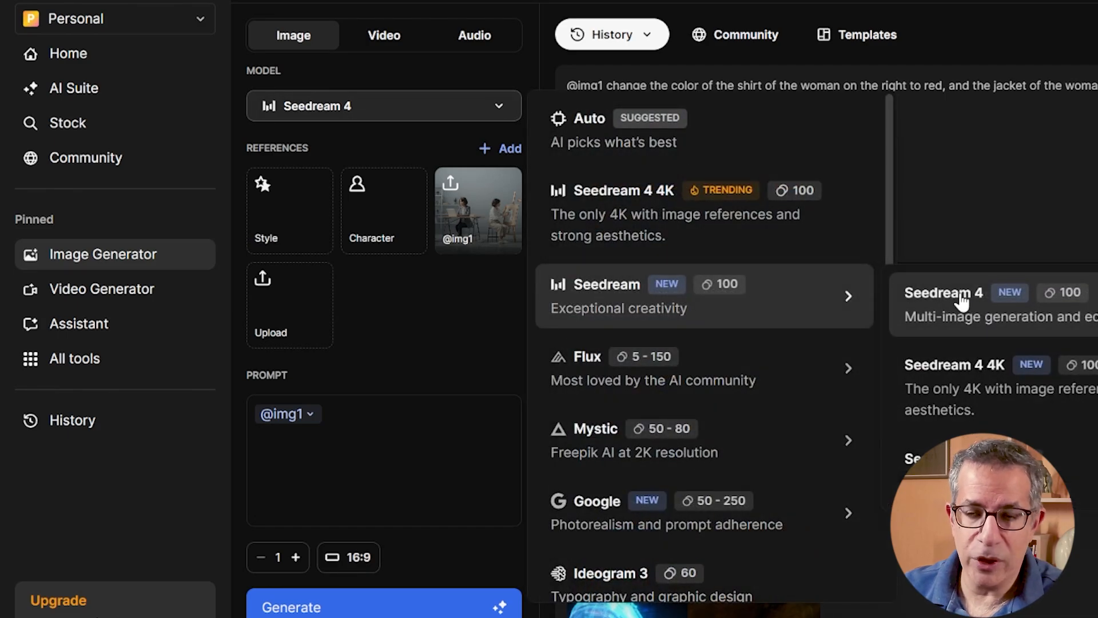
{"action": "scroll", "coordinate": [591, 448], "scroll_direction": "down", "scroll_amount": 2}
{"action": "mouse_move", "coordinate": [591, 424]}
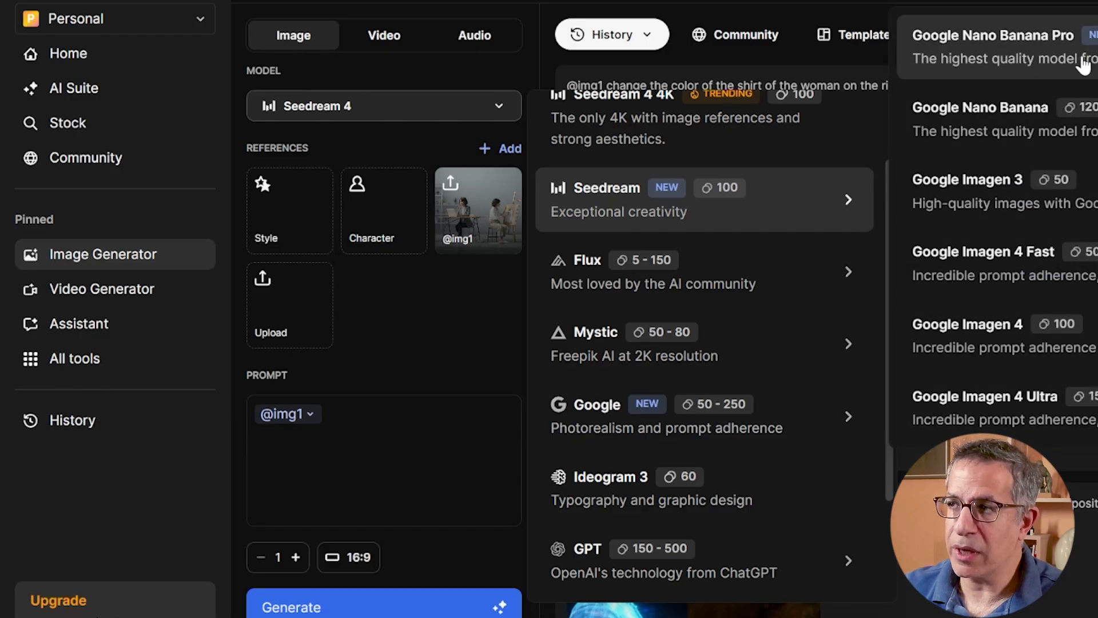
{"action": "scroll", "coordinate": [703, 326], "scroll_direction": "down", "scroll_amount": 3}
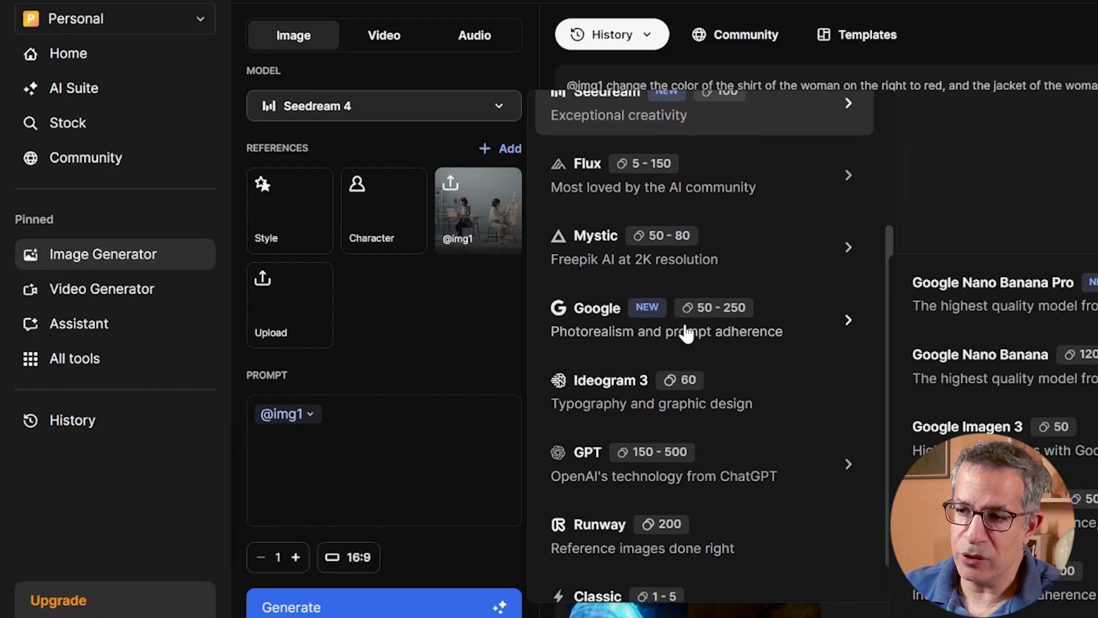
{"action": "scroll", "coordinate": [621, 469], "scroll_direction": "up", "scroll_amount": 5}
{"action": "left_click", "coordinate": [737, 66]}
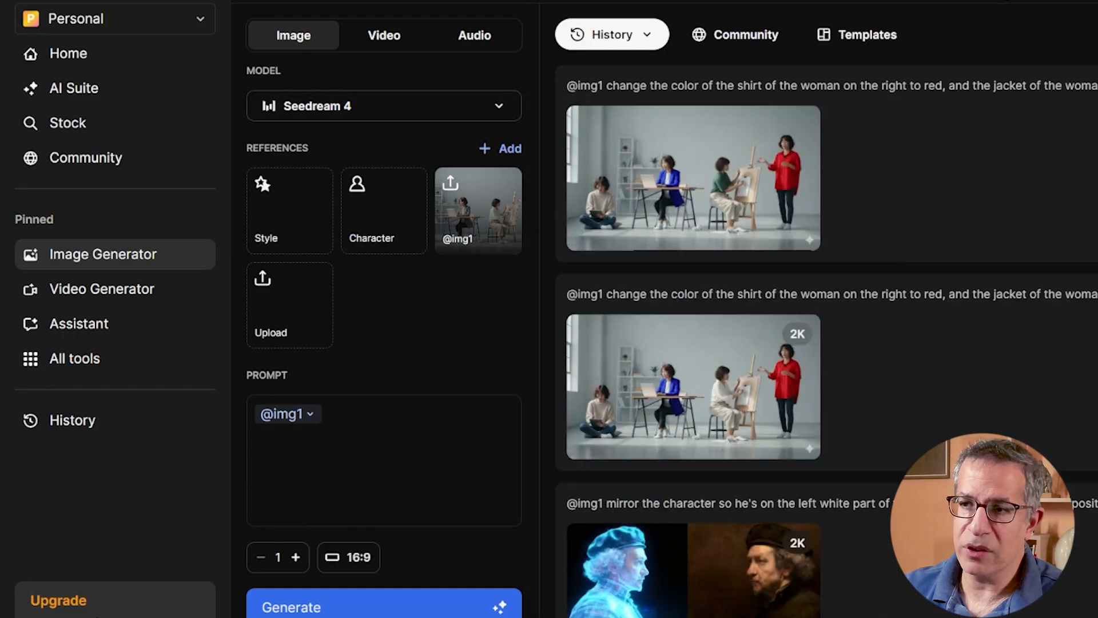
- Enlarge and inspect the two latest history images: the Seedream 4 recolour and the version with the green shirt
{"action": "left_click", "coordinate": [567, 204]}
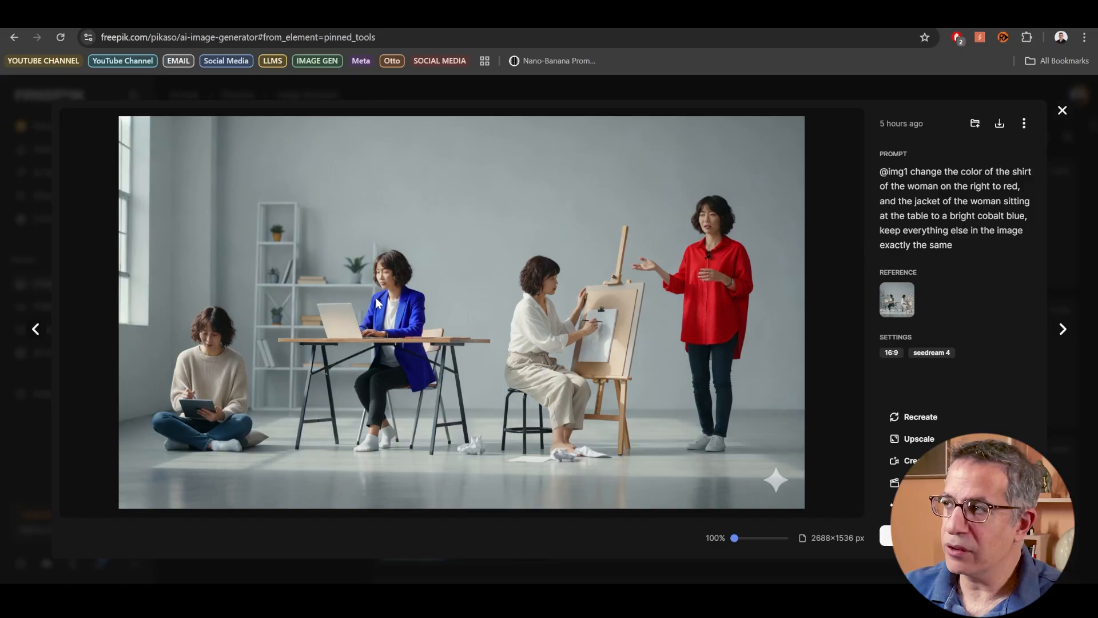
{"action": "key", "text": "Escape"}
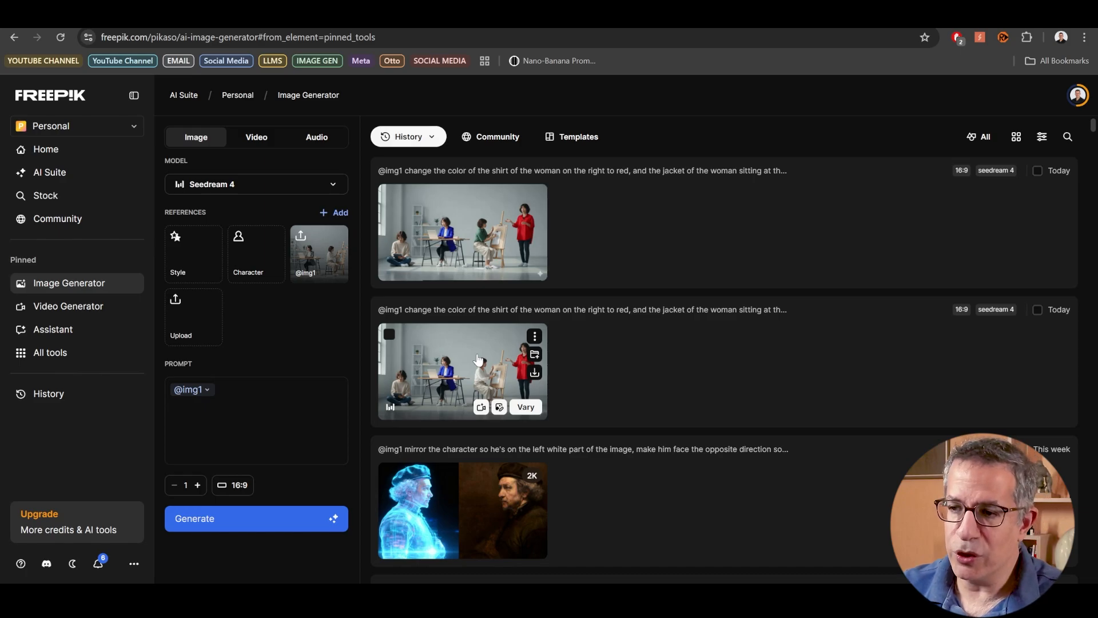
{"action": "left_click", "coordinate": [466, 227]}
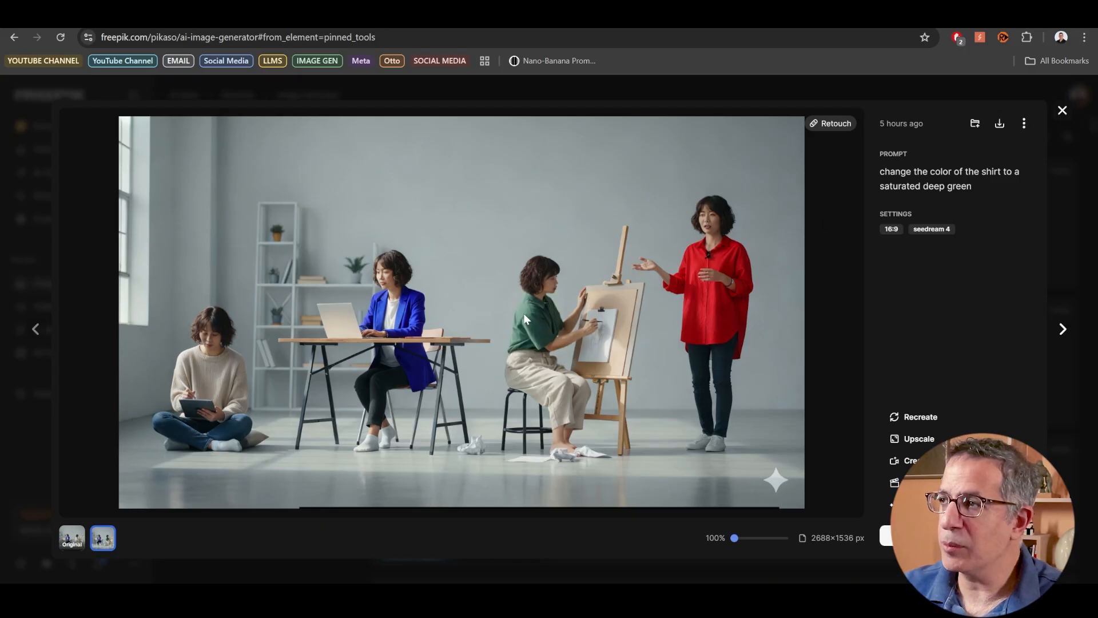
{"action": "left_click", "coordinate": [1062, 110]}
- Open the Image Editor and load the latest history image, the one with the artist in a green shirt
{"action": "mouse_move", "coordinate": [48, 356]}
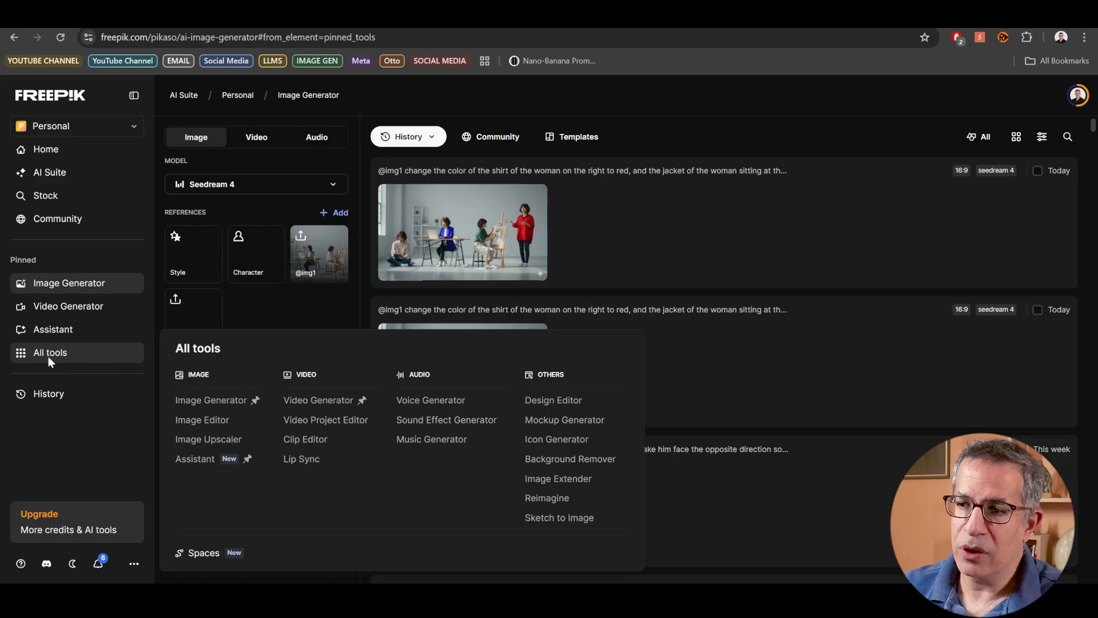
{"action": "left_click", "coordinate": [204, 420]}
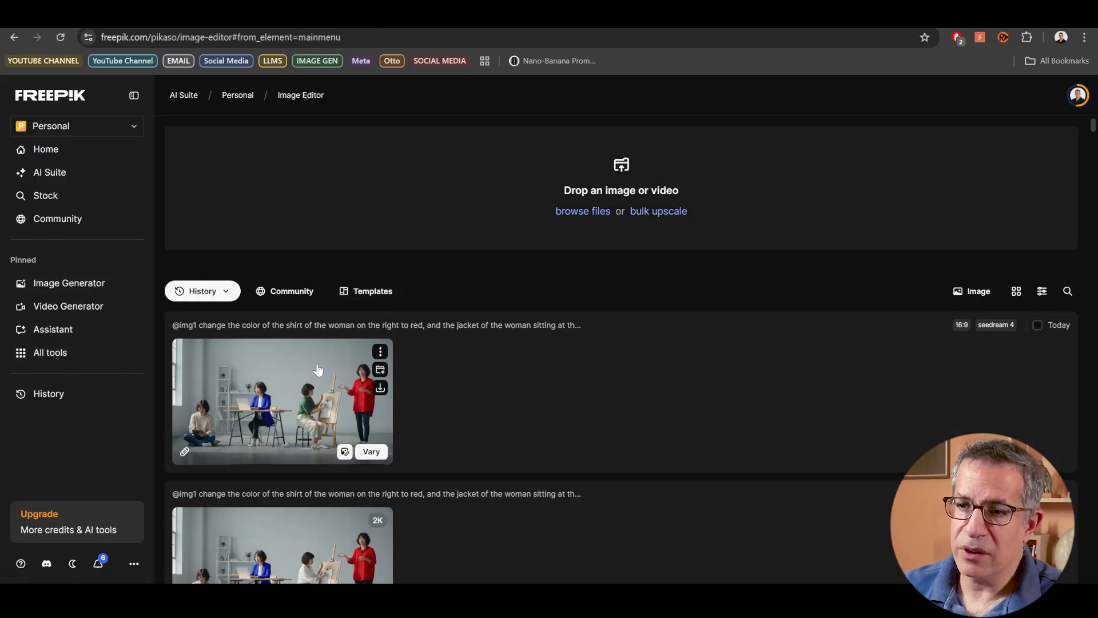
{"action": "left_click", "coordinate": [343, 423]}
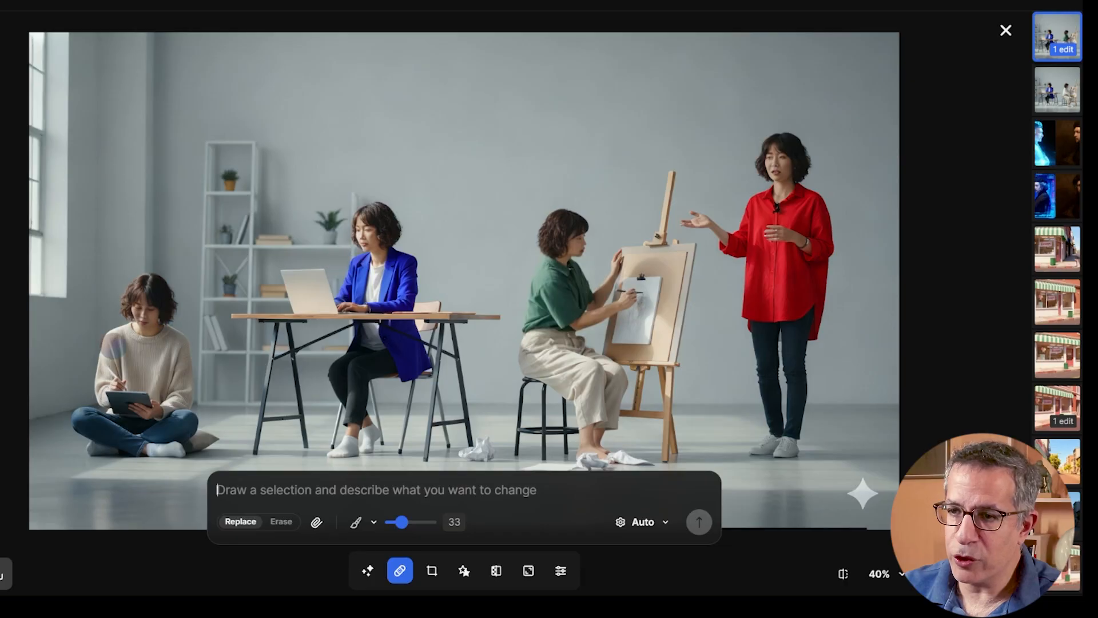
- Brush a selection over the sweater of the woman sitting on the floor and enter the prompt "change the color of the top to brown red"
{"action": "mouse_move", "coordinate": [127, 332]}
{"action": "left_mouse_down"}
{"action": "mouse_move", "coordinate": [104, 395]}
{"action": "mouse_move", "coordinate": [152, 390]}
{"action": "mouse_move", "coordinate": [102, 408]}
{"action": "mouse_move", "coordinate": [186, 340]}
{"action": "mouse_move", "coordinate": [132, 337]}
{"action": "mouse_move", "coordinate": [137, 366]}
{"action": "mouse_move", "coordinate": [112, 364]}
{"action": "left_mouse_up"}
{"action": "type", "text": "chang"}
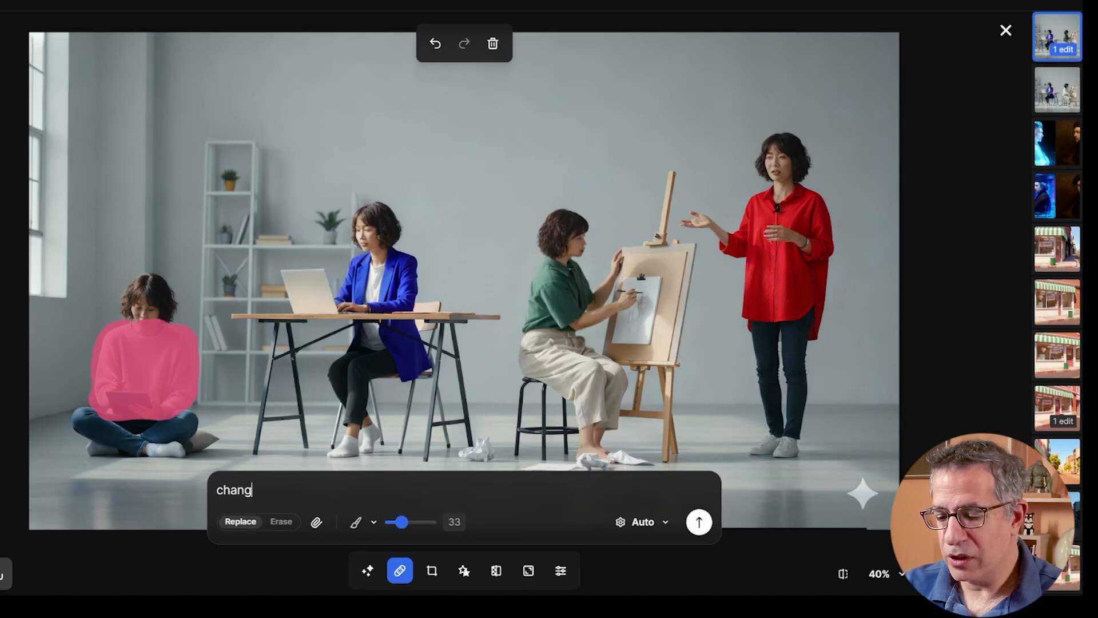
{"action": "type", "text": "e the color of the top"}
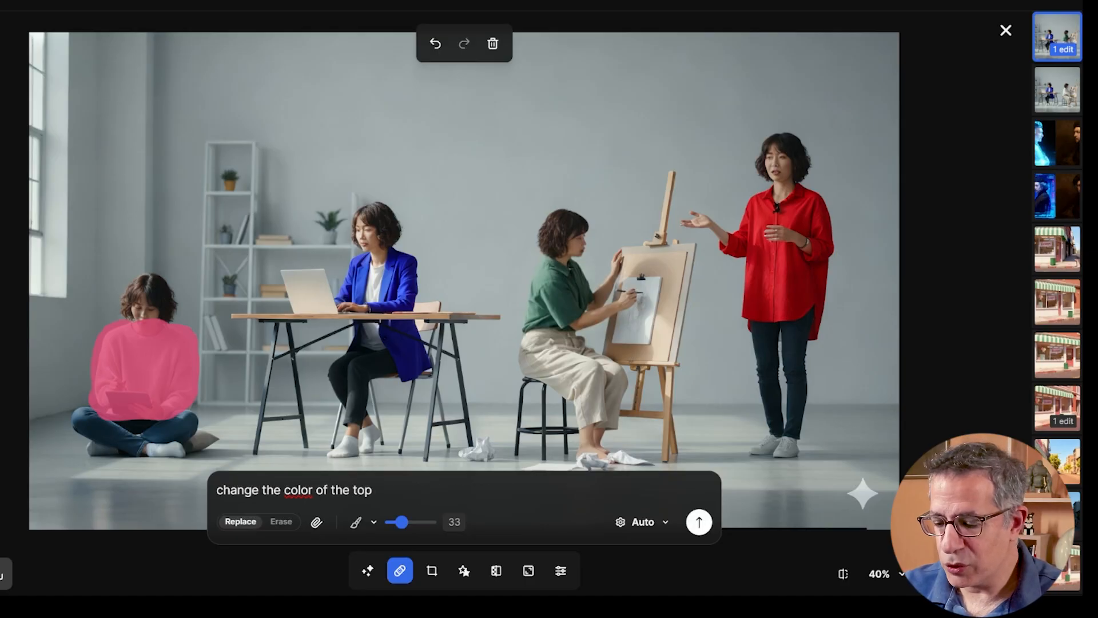
{"action": "type", "text": " to brown red"}
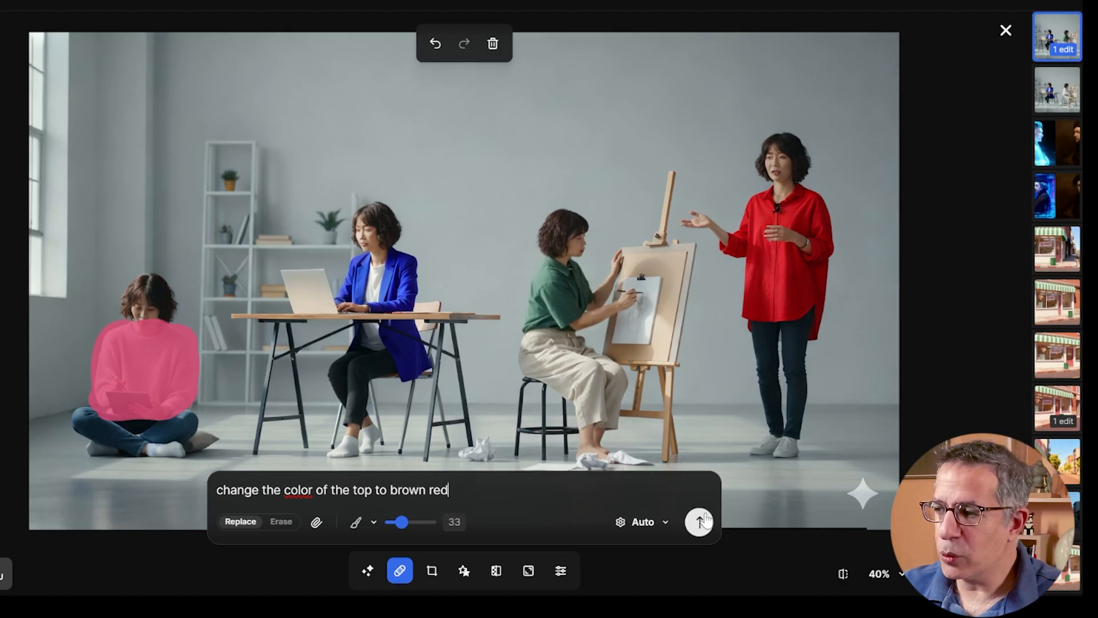
- Check the editing models, generate the replacement with Auto and save the second variation
{"action": "left_click", "coordinate": [664, 521]}
{"action": "left_click", "coordinate": [682, 461]}
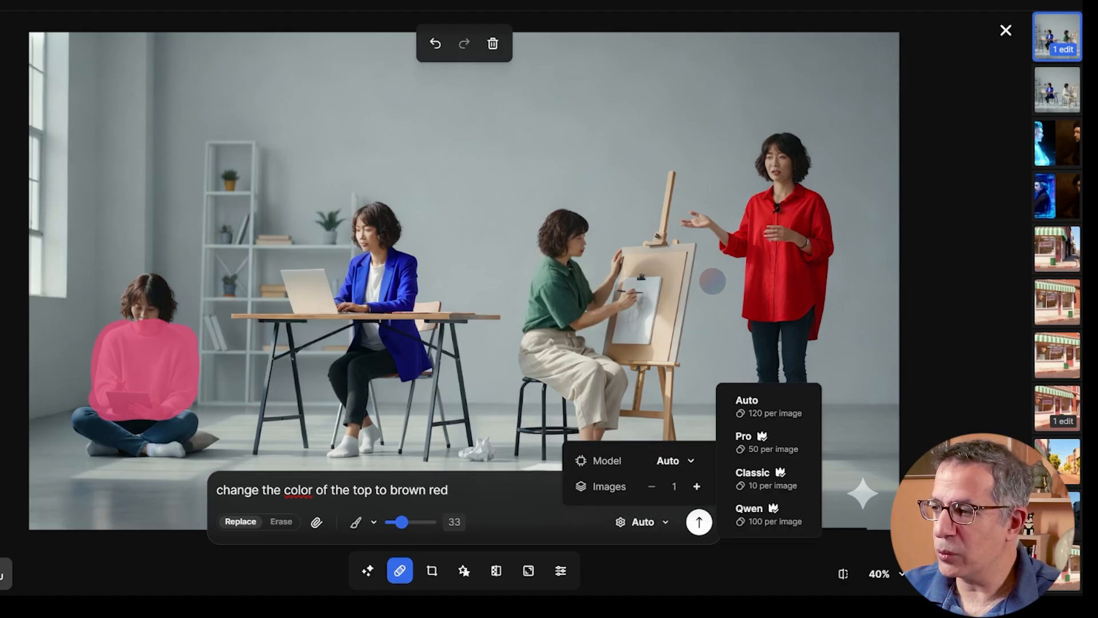
{"action": "left_click", "coordinate": [778, 558]}
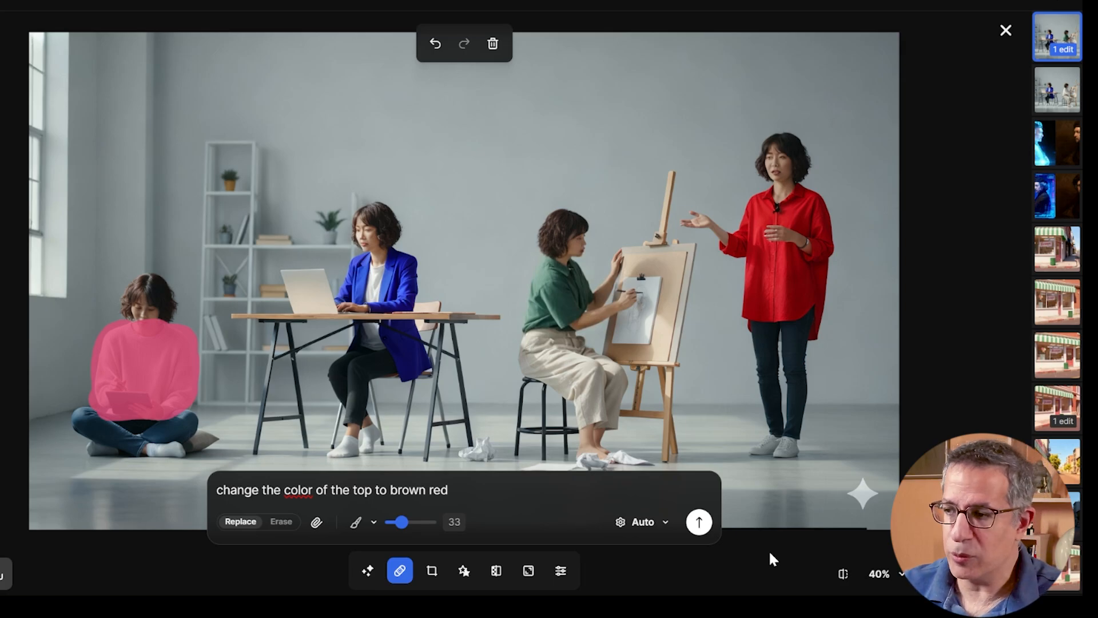
{"action": "left_click", "coordinate": [699, 522]}
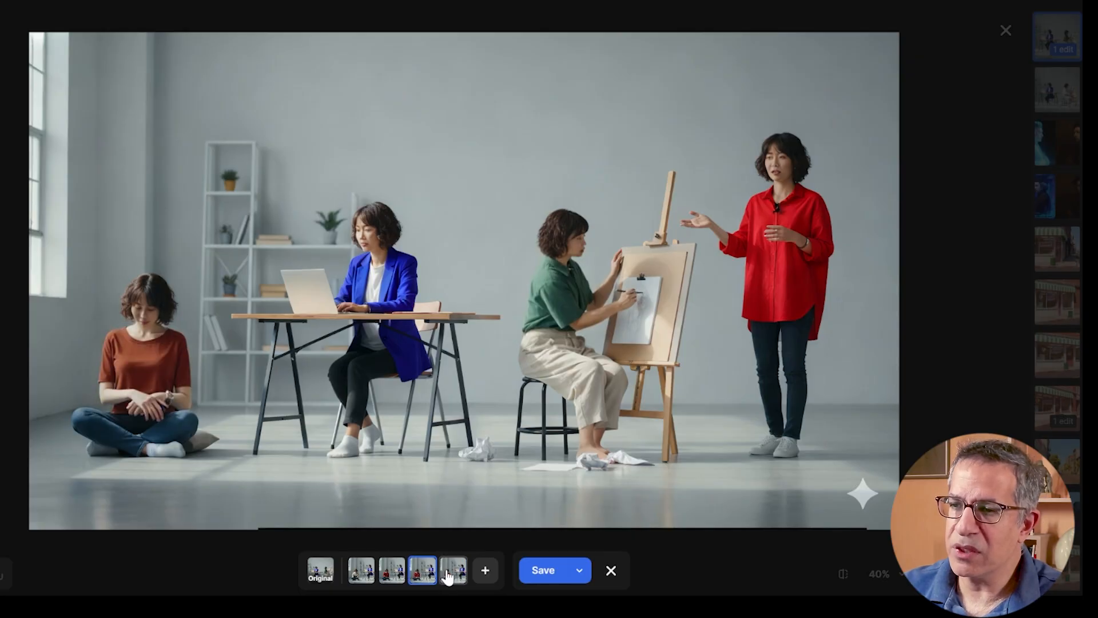
{"action": "left_click", "coordinate": [392, 569]}
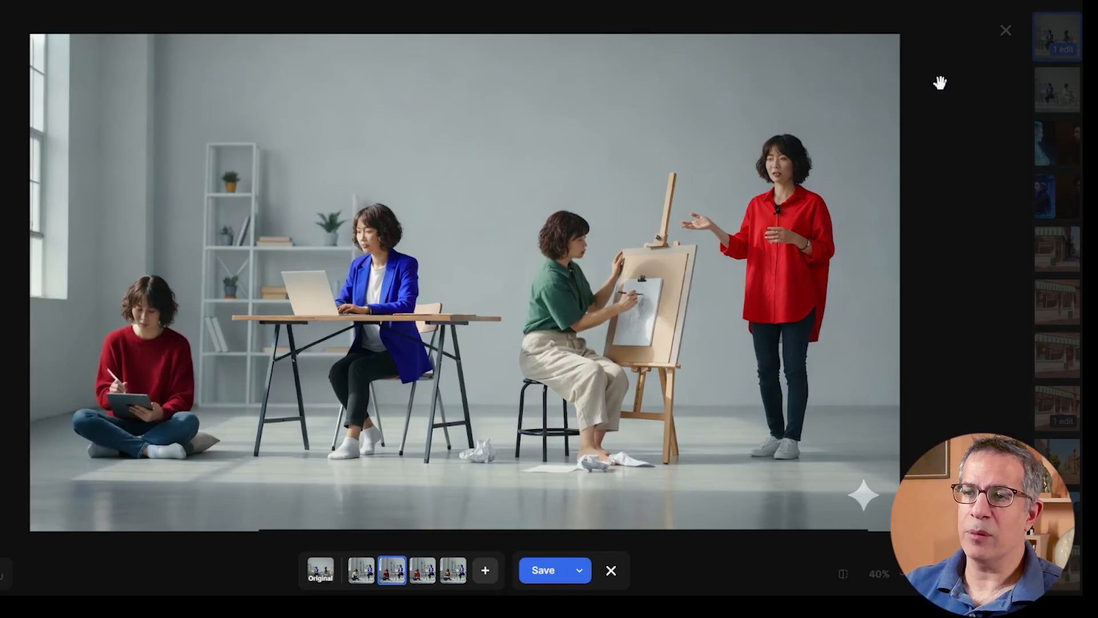
{"action": "left_click", "coordinate": [554, 577]}
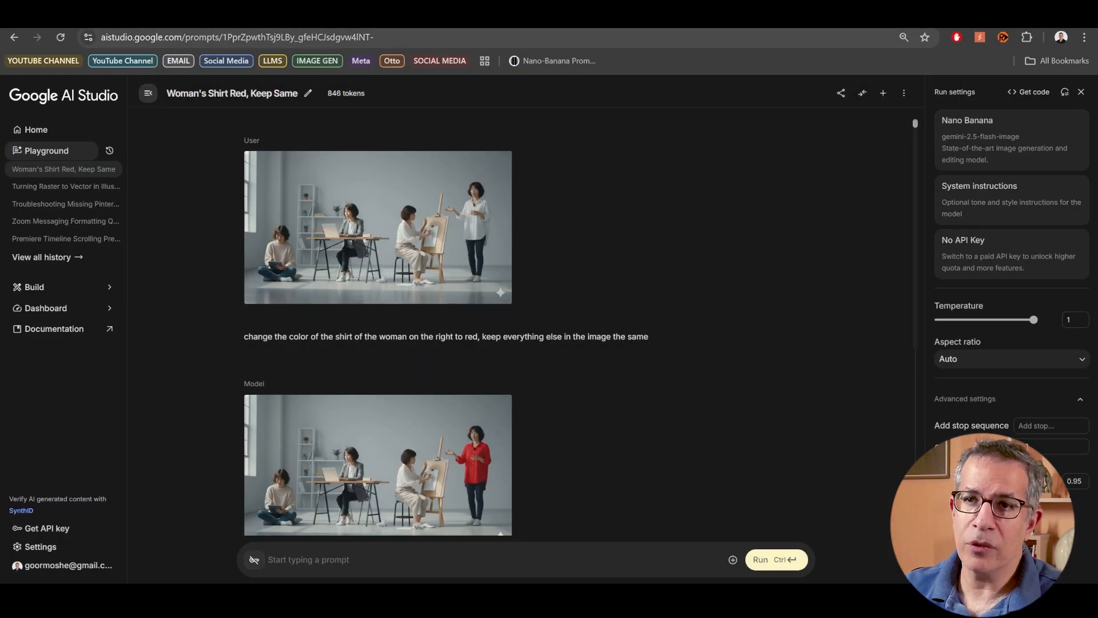
- In Google AI Studio, start a new Playground chat and attach "AI Multiplies You if used right-Up1.jpg"
{"action": "left_click", "coordinate": [29, 151]}
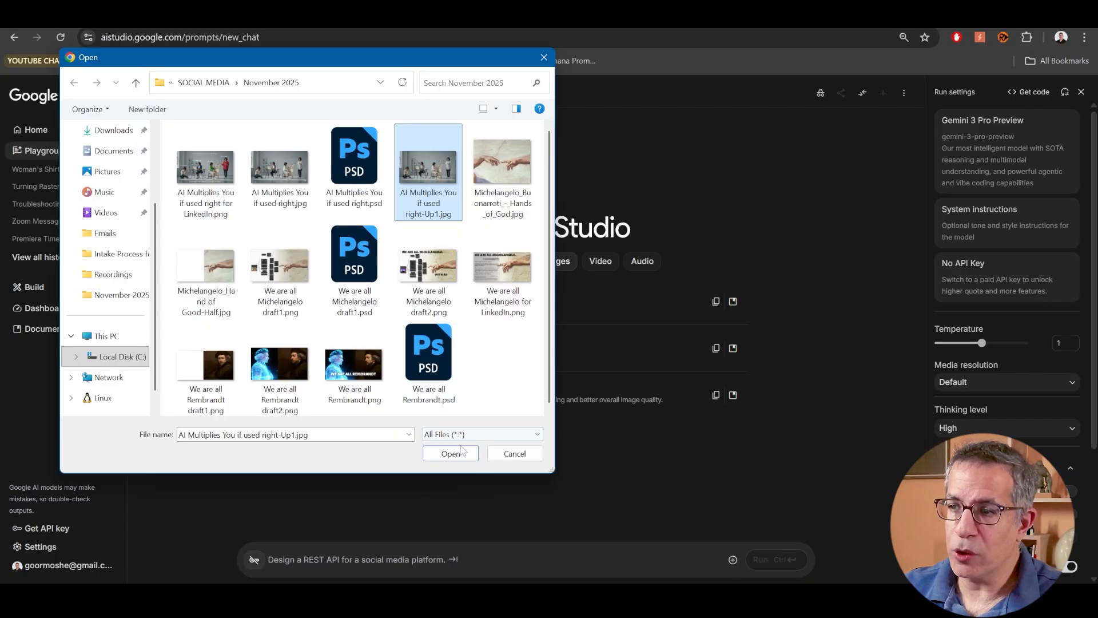
{"action": "left_click", "coordinate": [451, 452]}
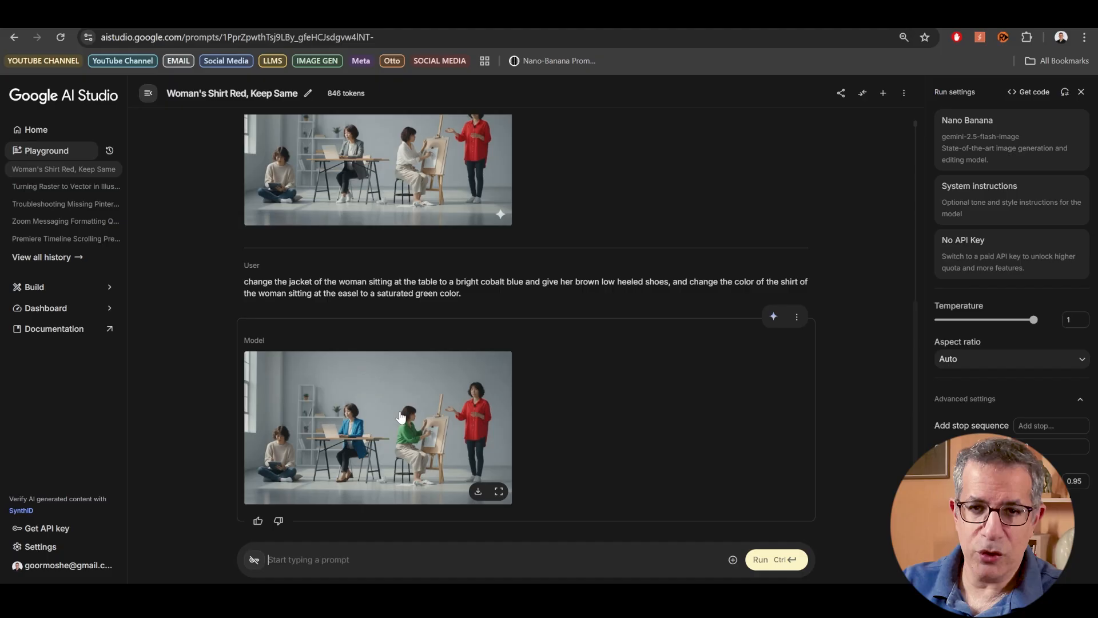
- Examine the Nano Banana prompts and results in the "Woman's Shirt Red, Keep Same" chat, enlarging the last generated image
{"action": "scroll", "coordinate": [406, 406], "scroll_direction": "up", "scroll_amount": 1}
{"action": "left_click", "coordinate": [415, 421]}
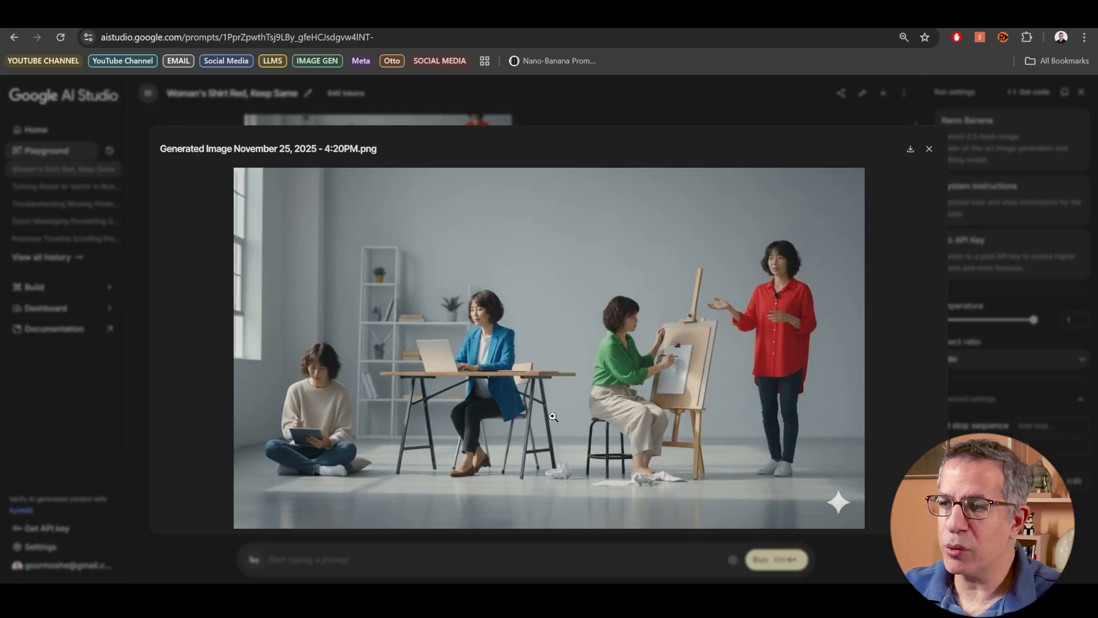
{"action": "key", "text": "Escape"}
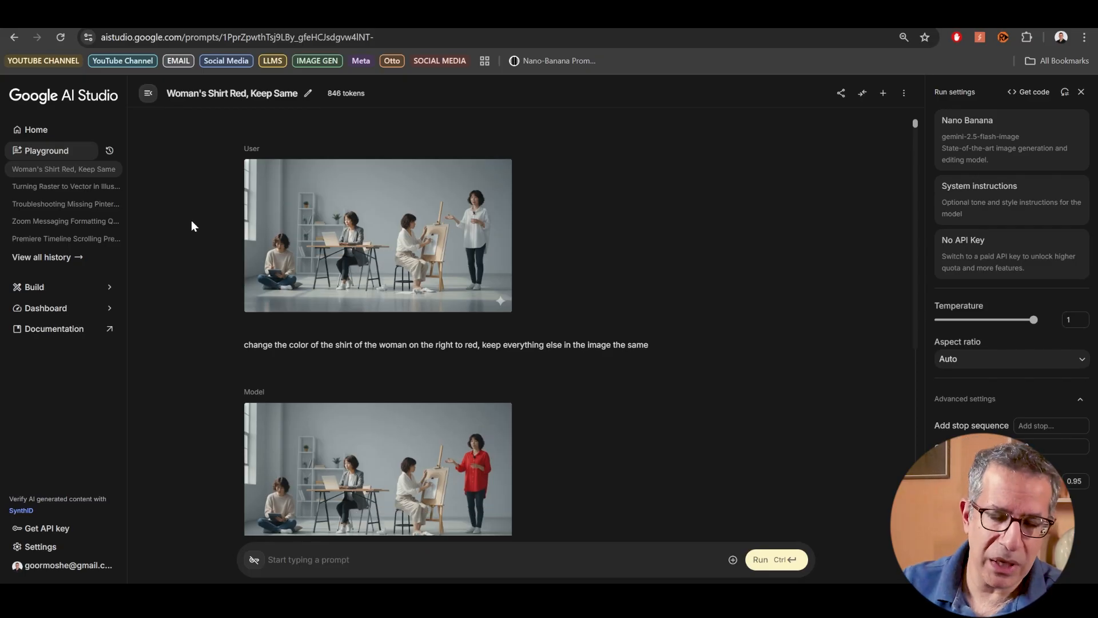
{"action": "scroll", "coordinate": [880, 372], "scroll_direction": "down", "scroll_amount": 3}
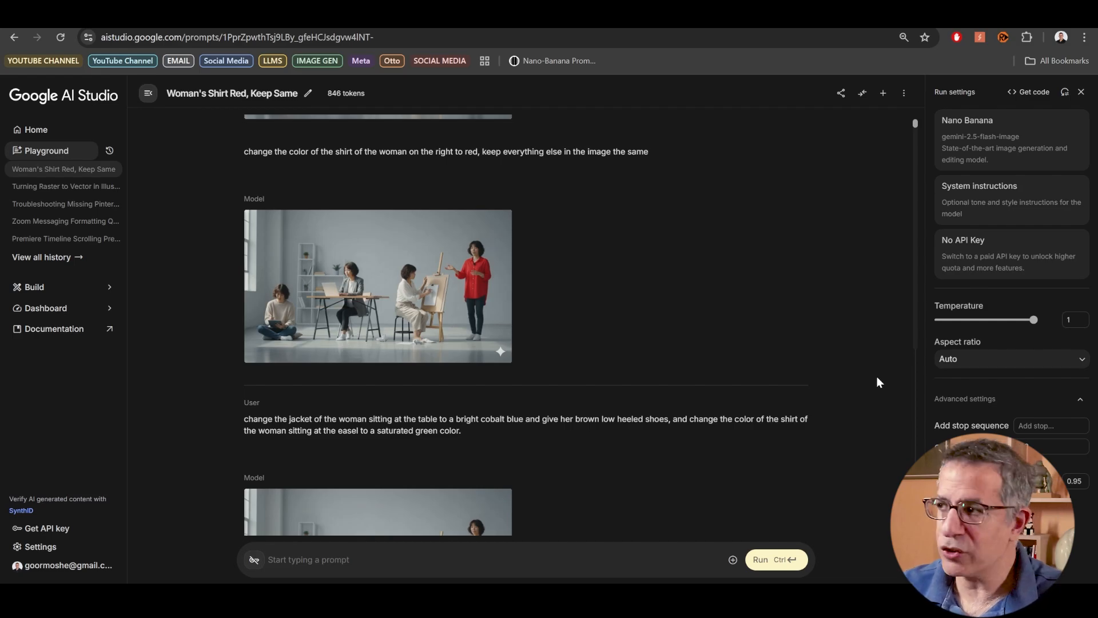
{"action": "scroll", "coordinate": [873, 314], "scroll_direction": "up", "scroll_amount": 3}
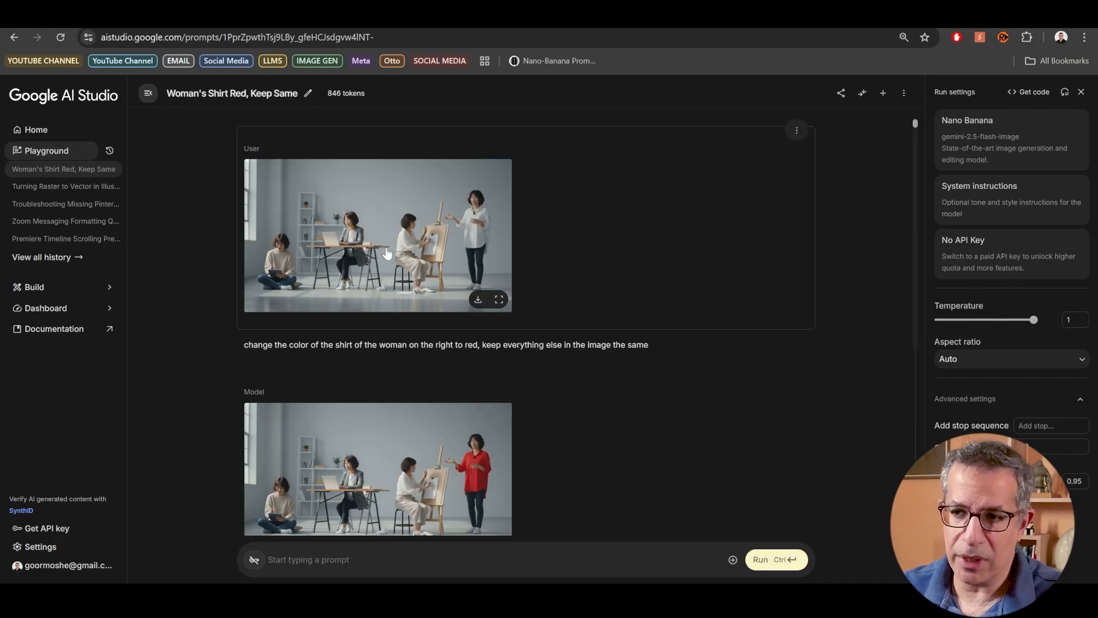
{"action": "scroll", "coordinate": [387, 254], "scroll_direction": "down", "scroll_amount": 1}
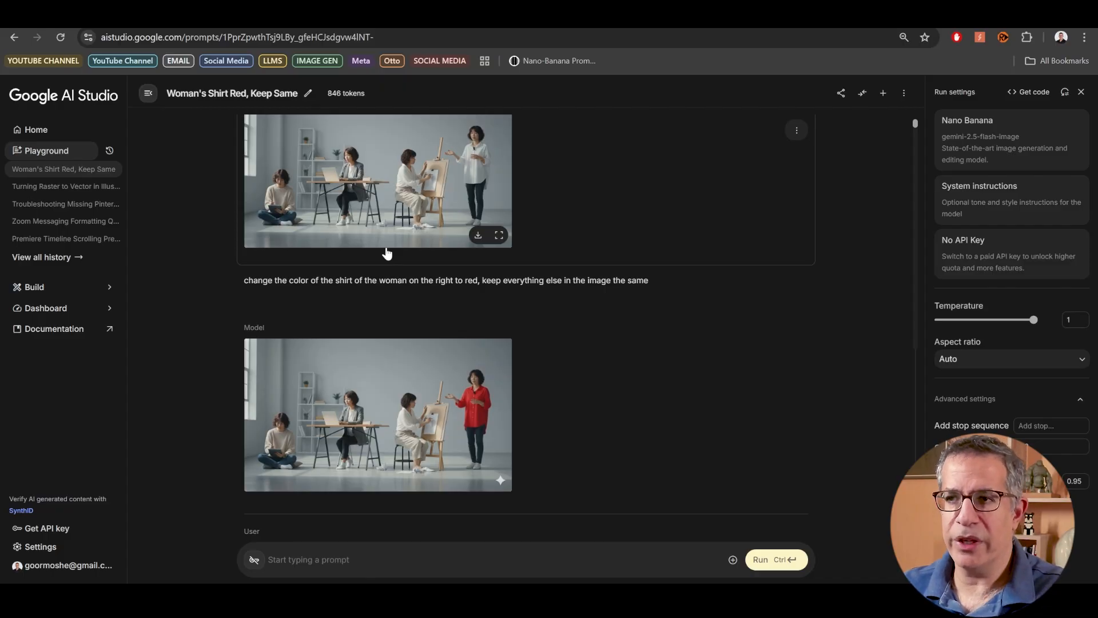
{"action": "scroll", "coordinate": [613, 262], "scroll_direction": "up", "scroll_amount": 1}
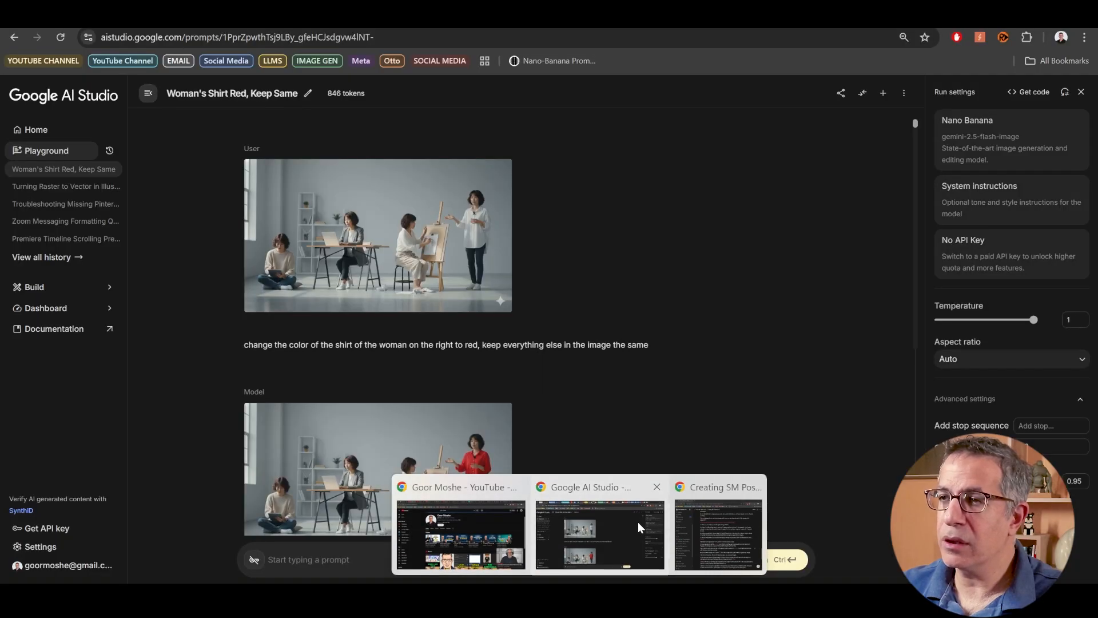
- Switch to Freepik, open the Image Upscaler and load the latest history image with the green shirt
{"action": "left_click", "coordinate": [637, 521]}
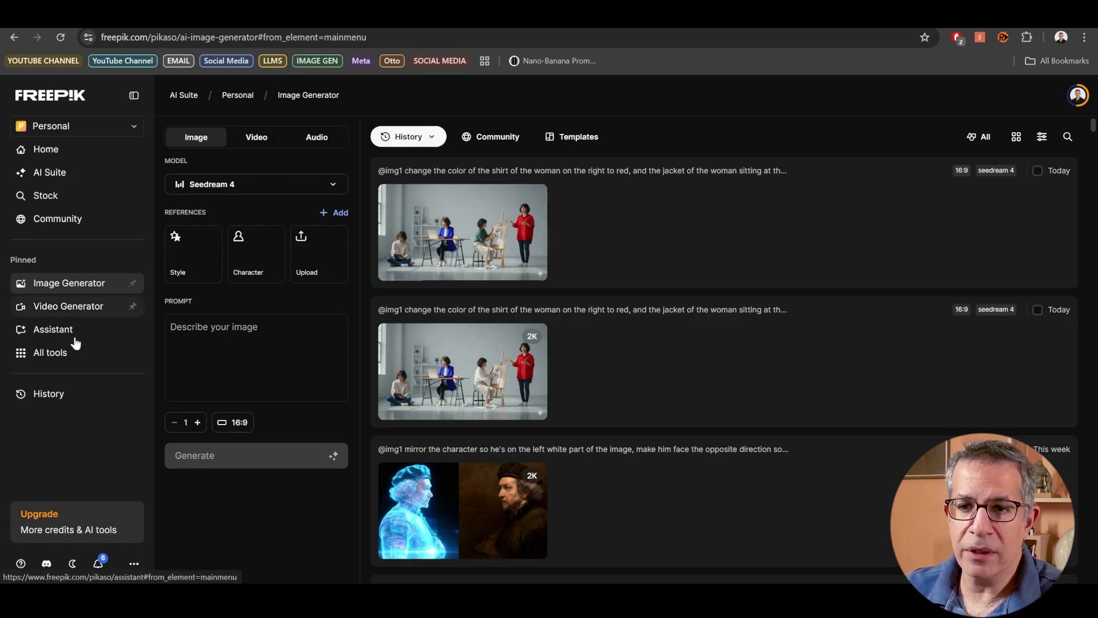
{"action": "mouse_move", "coordinate": [59, 354]}
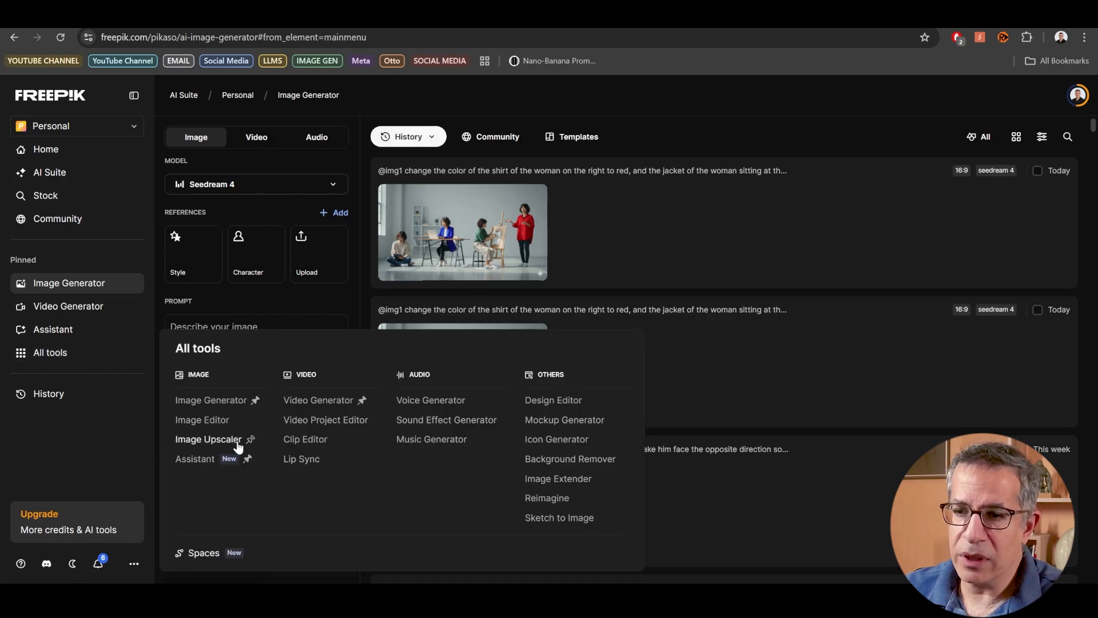
{"action": "left_click", "coordinate": [209, 444]}
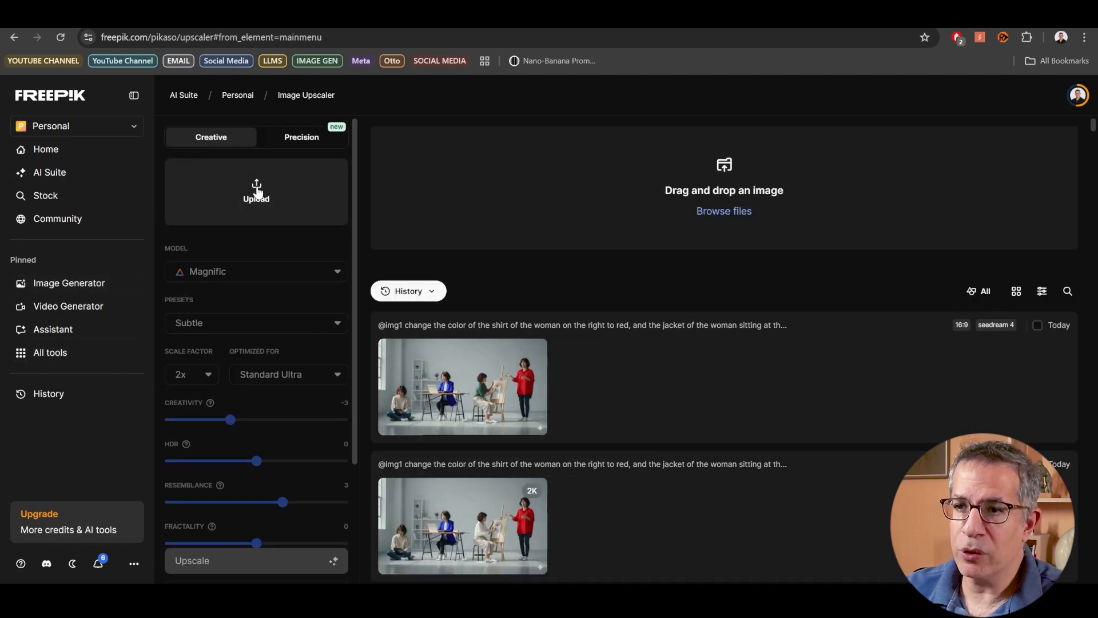
{"action": "left_click", "coordinate": [251, 192]}
{"action": "left_click", "coordinate": [189, 267]}
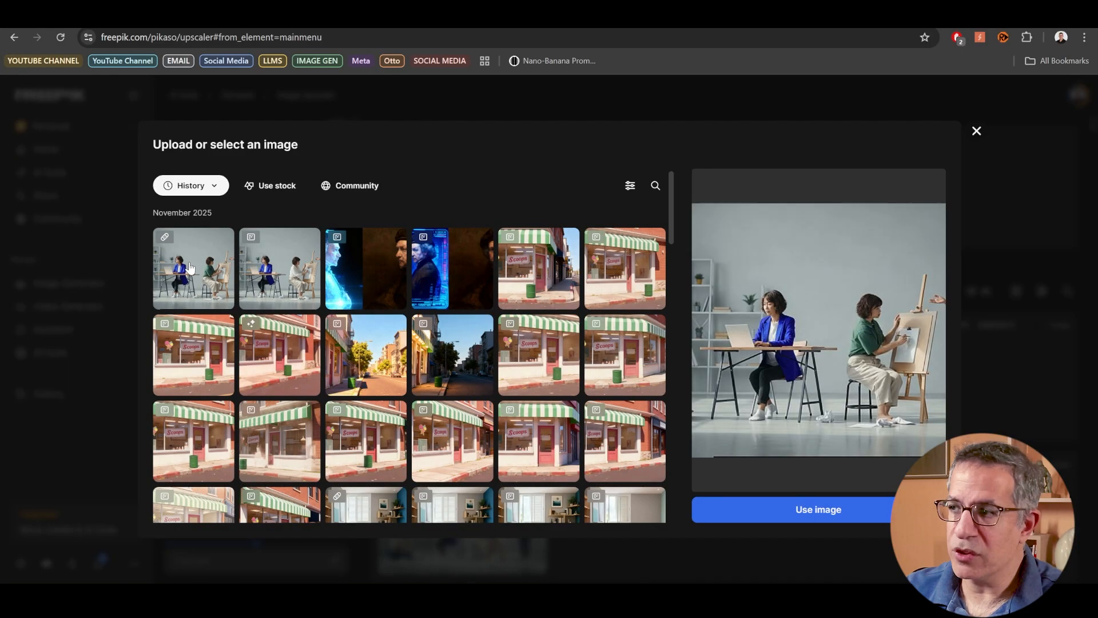
{"action": "left_click", "coordinate": [792, 518]}
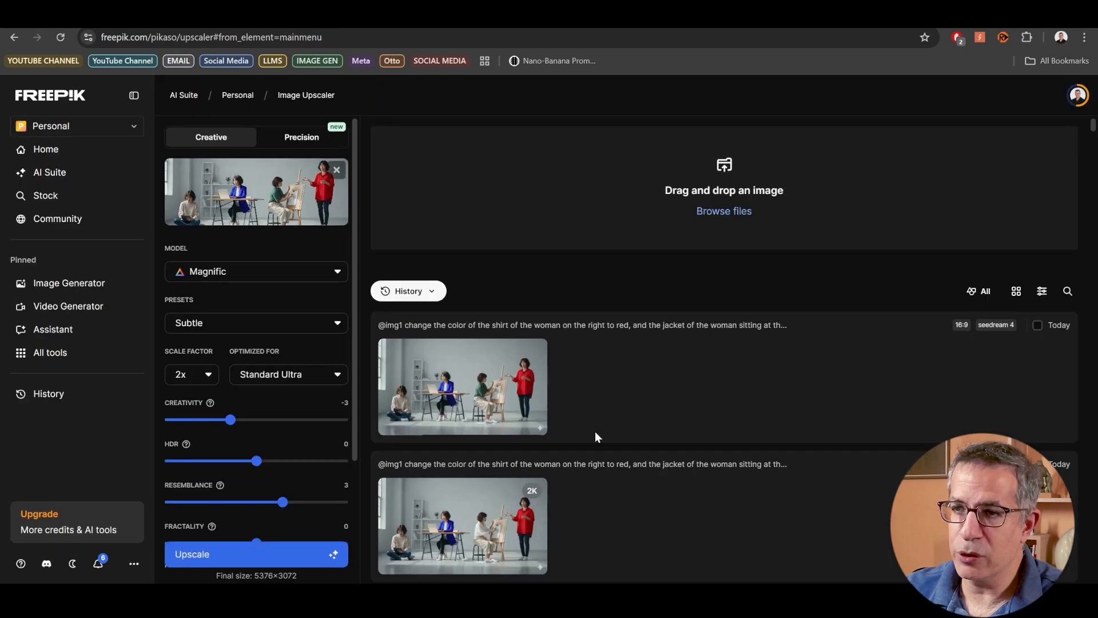
- Check the upscaler's model and preset options, keeping Magnific and Subtle
{"action": "left_click", "coordinate": [263, 272]}
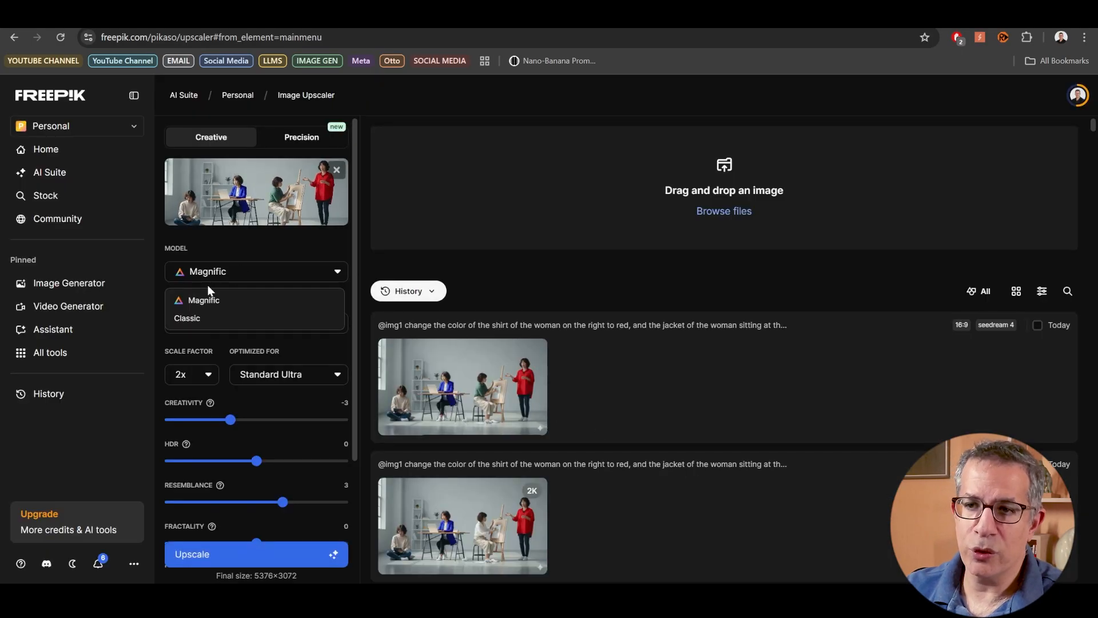
{"action": "left_click", "coordinate": [256, 241]}
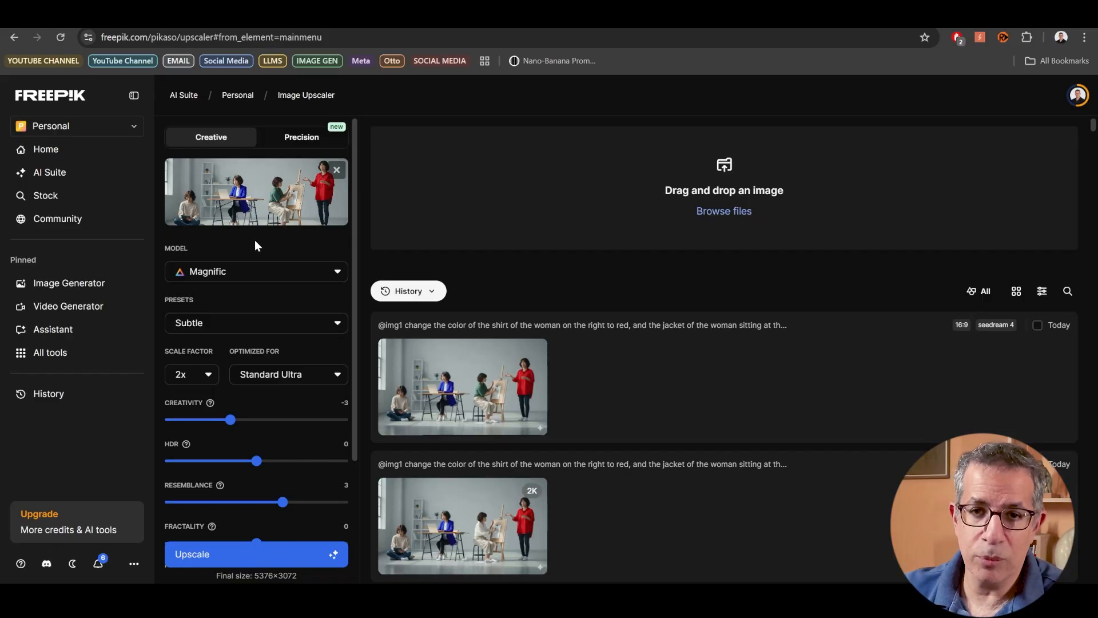
{"action": "left_click", "coordinate": [215, 323]}
{"action": "left_click", "coordinate": [215, 322]}
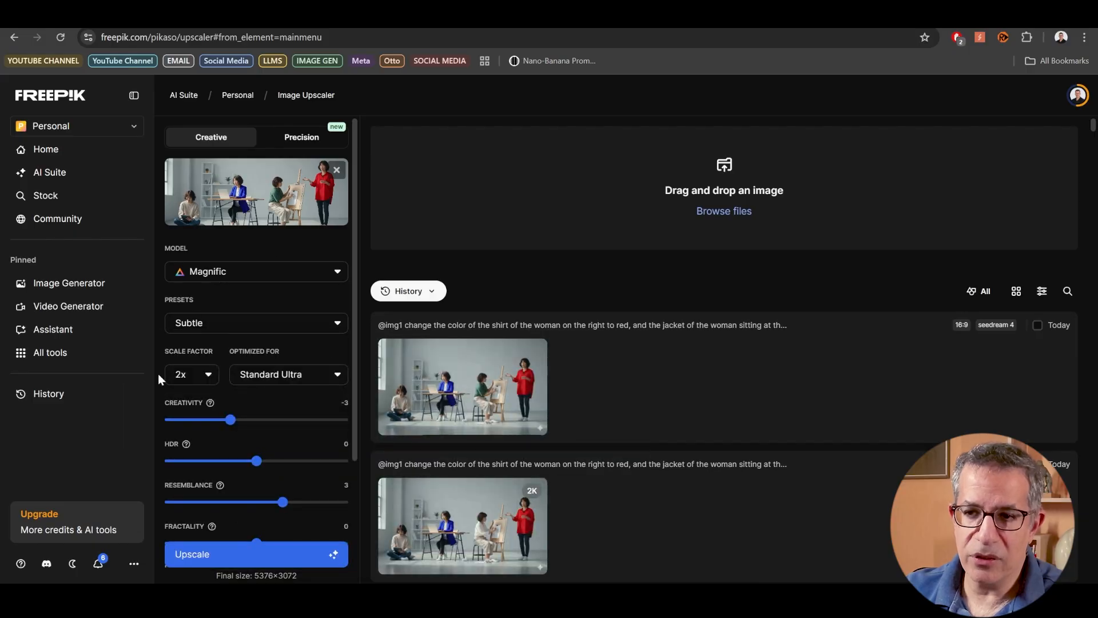
- Try a Resemblance of 2 for the upscale and restore it to 3
{"action": "left_click", "coordinate": [179, 325]}
{"action": "left_click", "coordinate": [207, 408]}
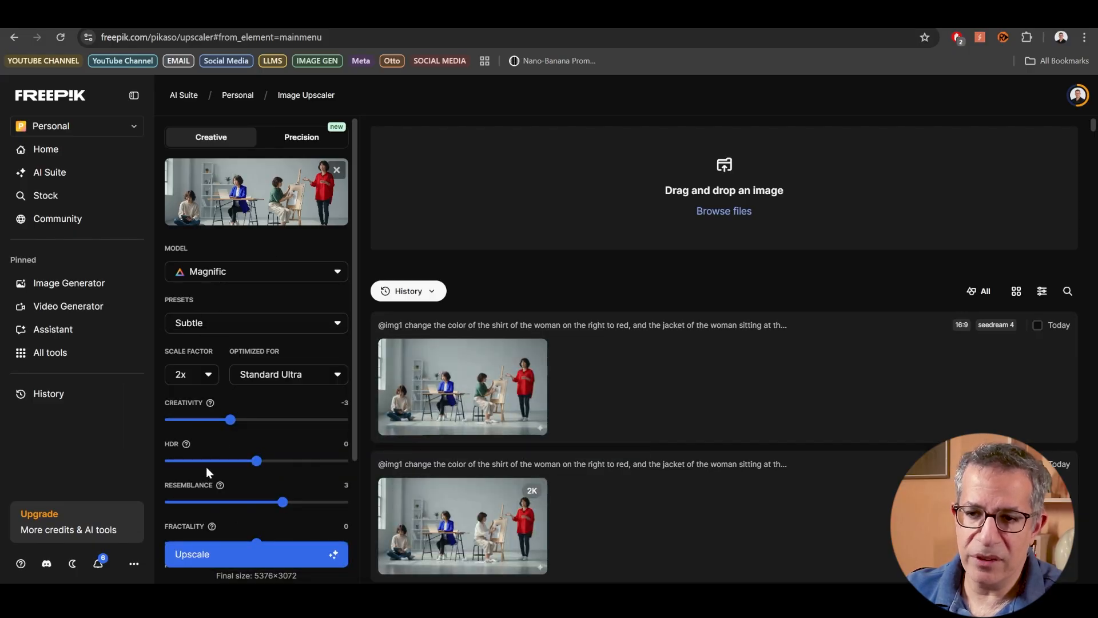
{"action": "left_click", "coordinate": [265, 501]}
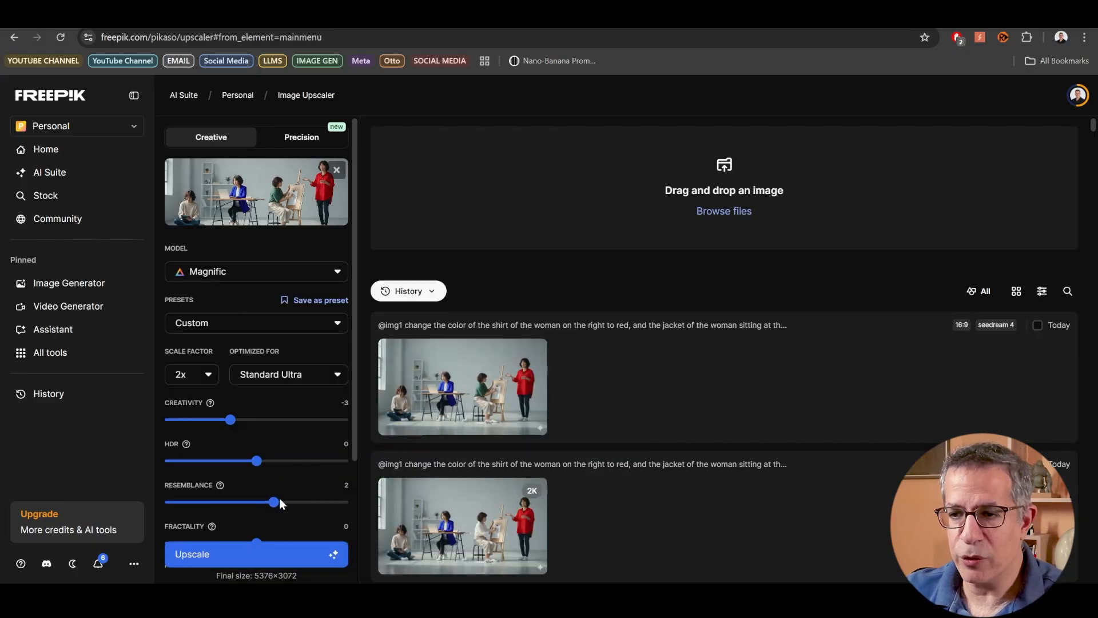
{"action": "left_click_drag", "start_coordinate": [280, 504], "coordinate": [284, 503]}
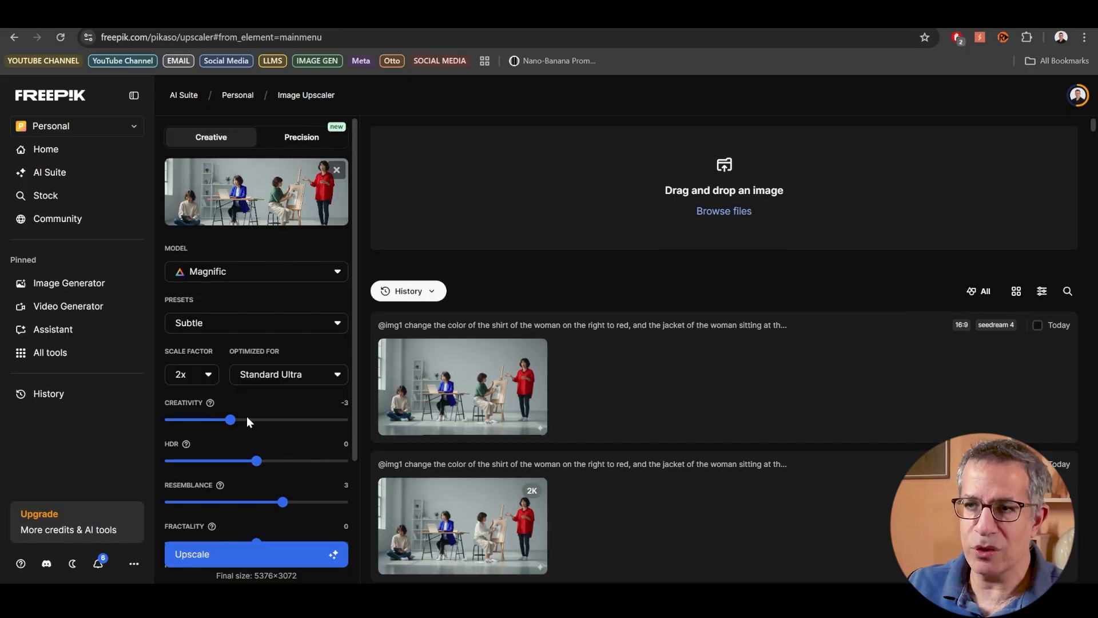
- Check the remaining upscaler settings, including Fractality and Engine
{"action": "scroll", "coordinate": [240, 486], "scroll_direction": "down", "scroll_amount": 1}
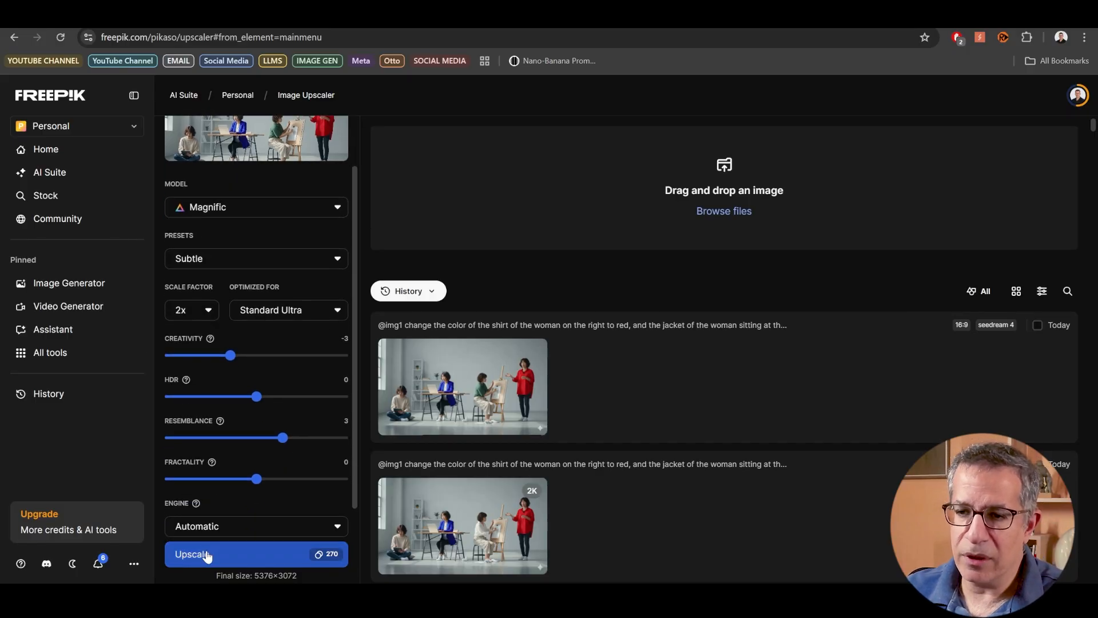
{"action": "scroll", "coordinate": [217, 532], "scroll_direction": "down", "scroll_amount": 1}
{"action": "scroll", "coordinate": [262, 467], "scroll_direction": "up", "scroll_amount": 2}
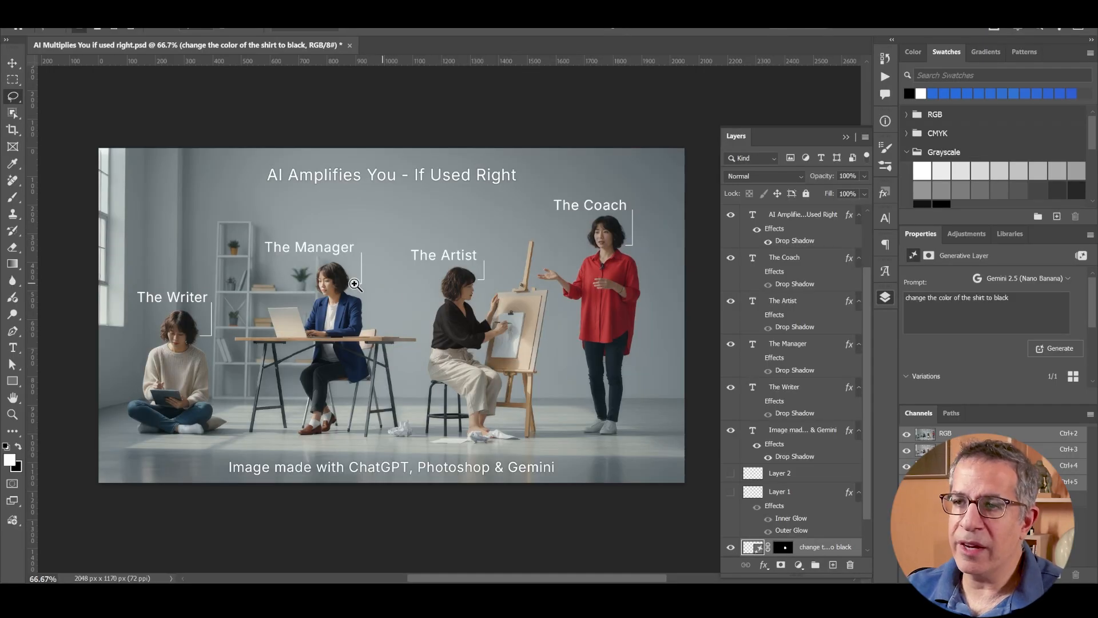
- Switch to Photoshop and inspect "AI Multiplies You if used right.psd" both close up on the seated manager and as a whole
{"action": "left_click", "coordinate": [300, 279]}
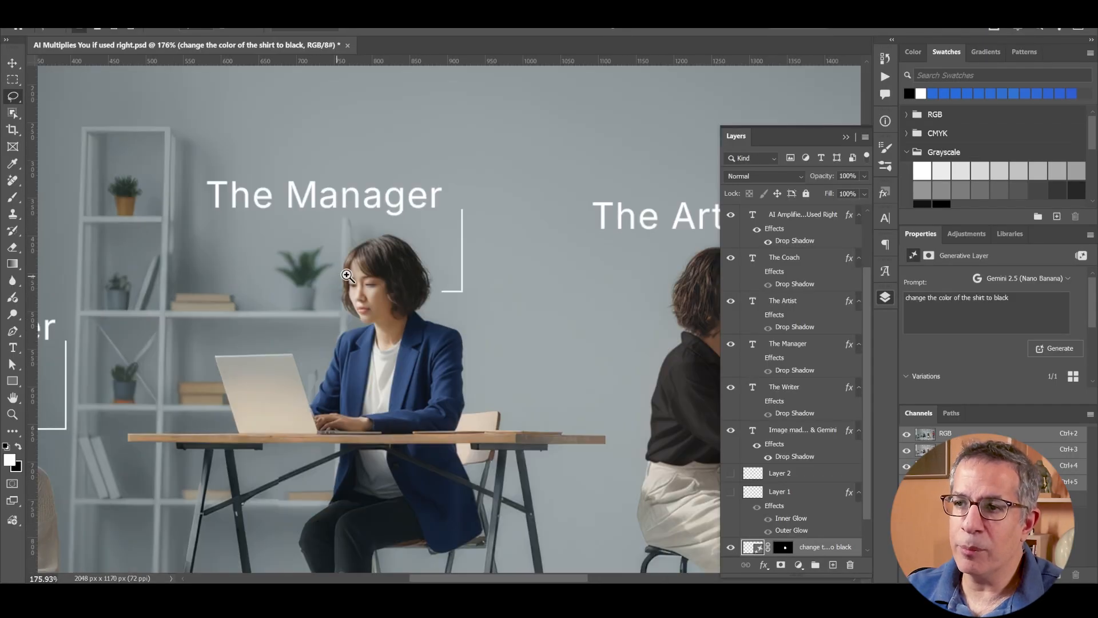
{"action": "left_click_drag", "start_coordinate": [364, 258], "coordinate": [395, 283]}
{"action": "key", "text": "ctrl+0"}
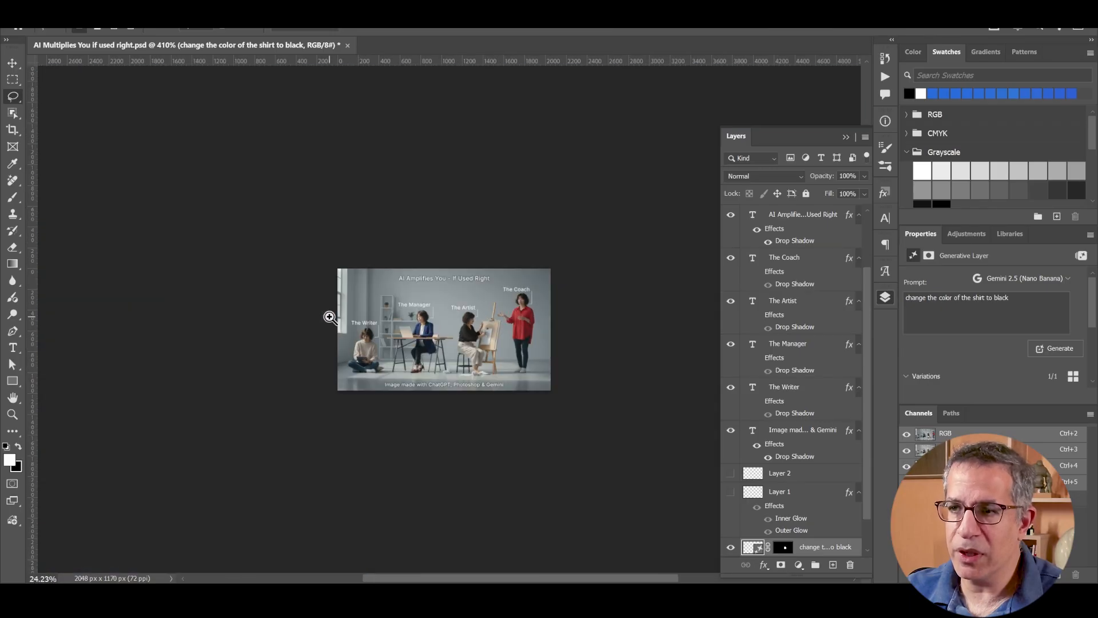
{"action": "left_click_drag", "start_coordinate": [480, 320], "coordinate": [361, 299]}
{"action": "left_click_drag", "start_coordinate": [361, 299], "coordinate": [346, 303]}
{"action": "left_click_drag", "start_coordinate": [347, 303], "coordinate": [362, 312]}
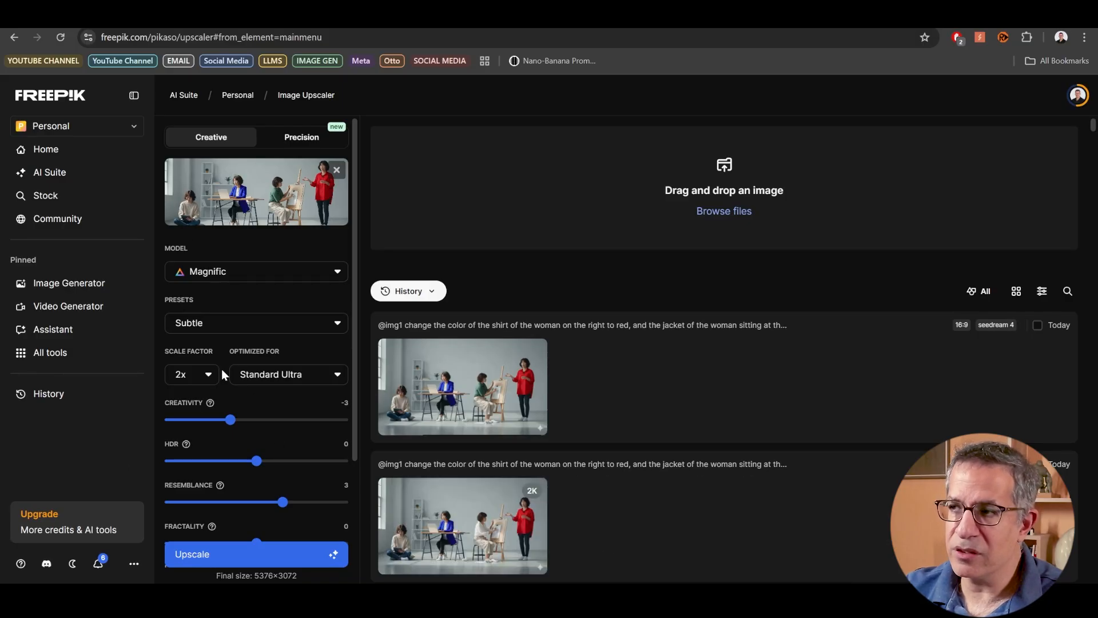
- Switch back to Freepik and check the upscaler's Engine and Prompt settings
{"action": "scroll", "coordinate": [221, 369], "scroll_direction": "down", "scroll_amount": 2}
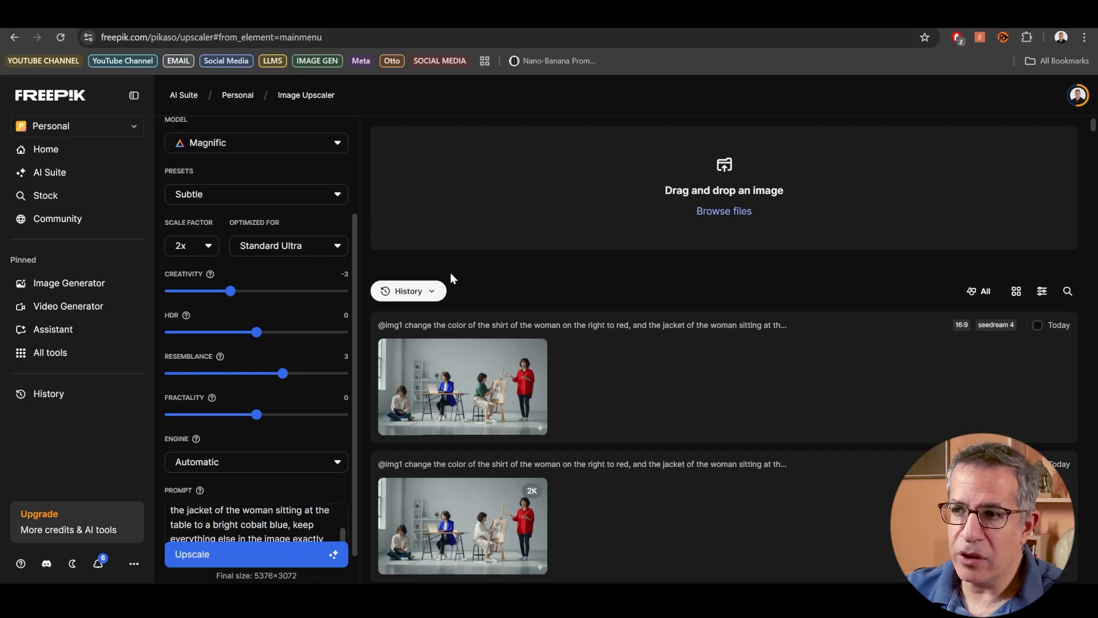